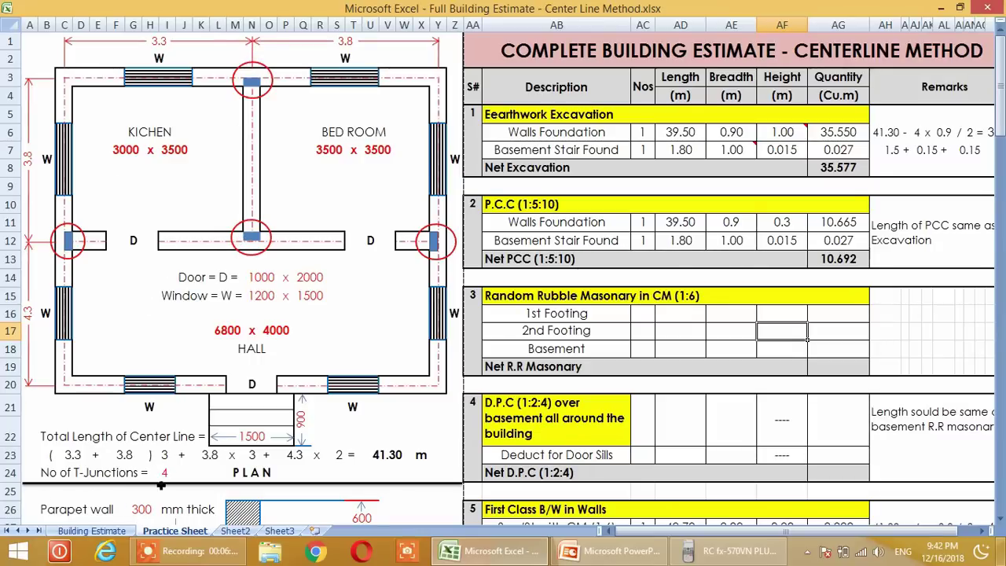
Examine the floor plan, center line length, T-junctions, wall cross section and length formulas on the Practice Sheet
{"action": "scroll", "coordinate": [182, 418], "scroll_direction": "down", "scroll_amount": 1}
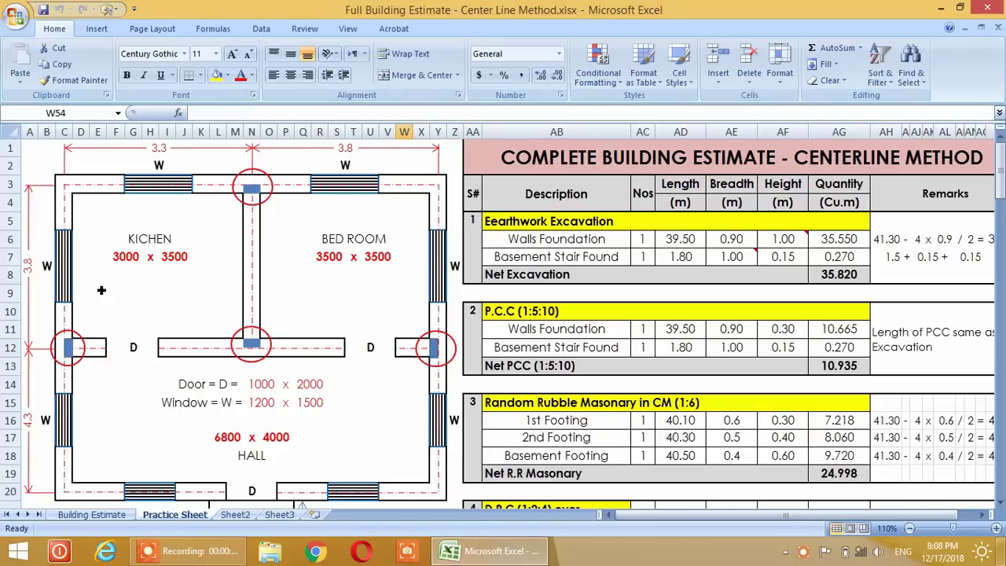
{"action": "scroll", "coordinate": [319, 351], "scroll_direction": "down", "scroll_amount": 6}
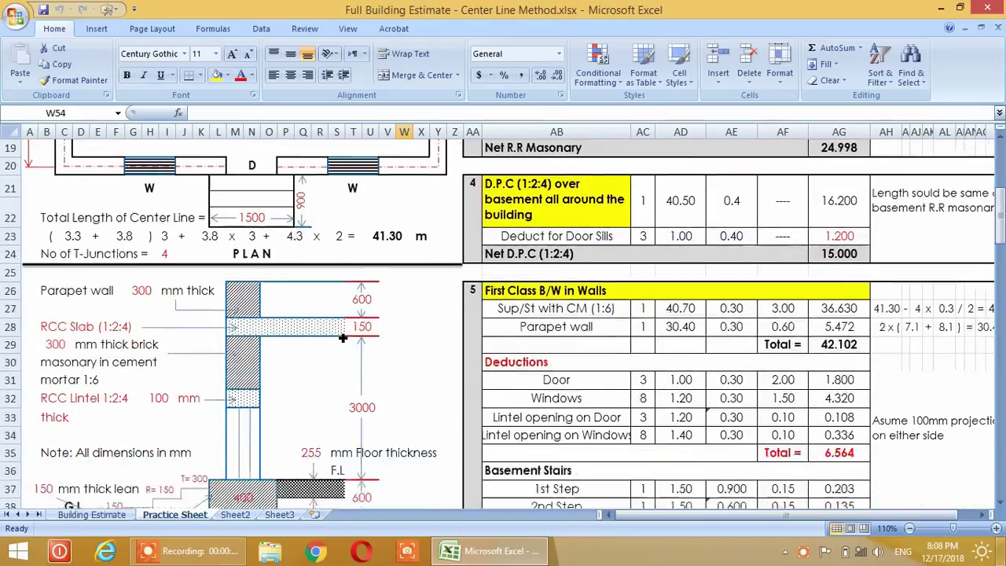
{"action": "scroll", "coordinate": [343, 338], "scroll_direction": "down", "scroll_amount": 4}
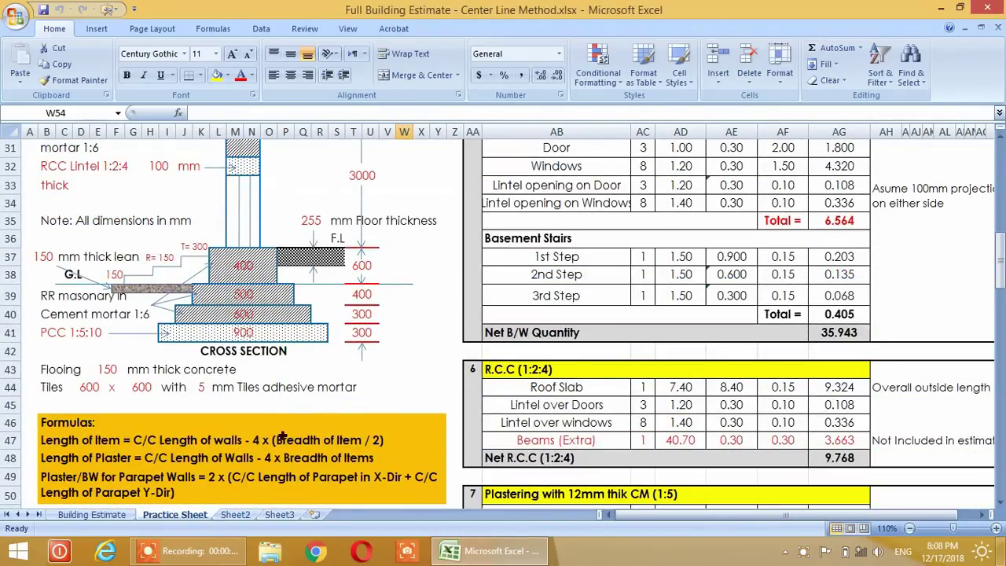
{"action": "scroll", "coordinate": [304, 442], "scroll_direction": "up", "scroll_amount": 10}
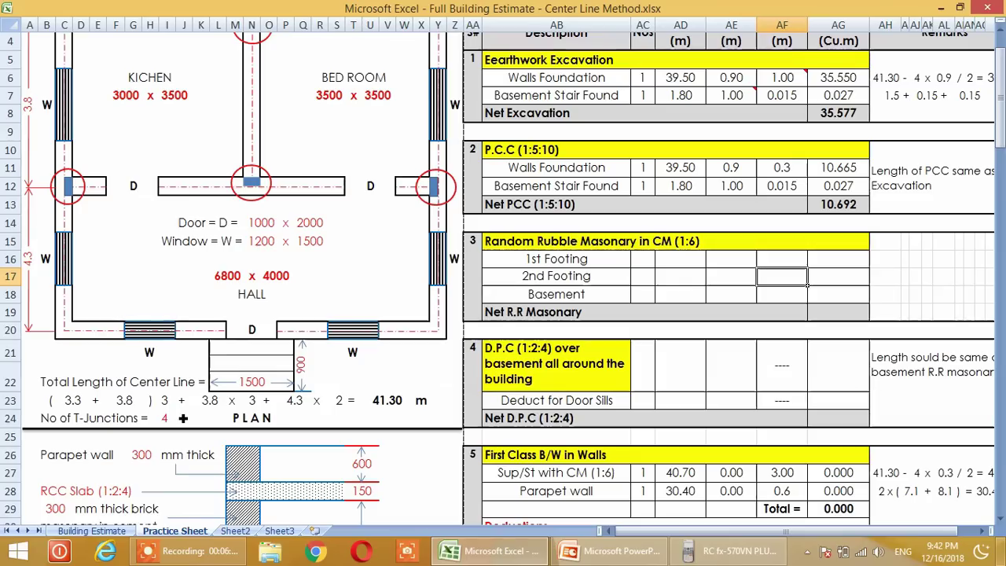
{"action": "scroll", "coordinate": [183, 418], "scroll_direction": "down", "scroll_amount": 1}
{"action": "scroll", "coordinate": [183, 418], "scroll_direction": "up", "scroll_amount": 1}
{"action": "scroll", "coordinate": [183, 412], "scroll_direction": "down", "scroll_amount": 7}
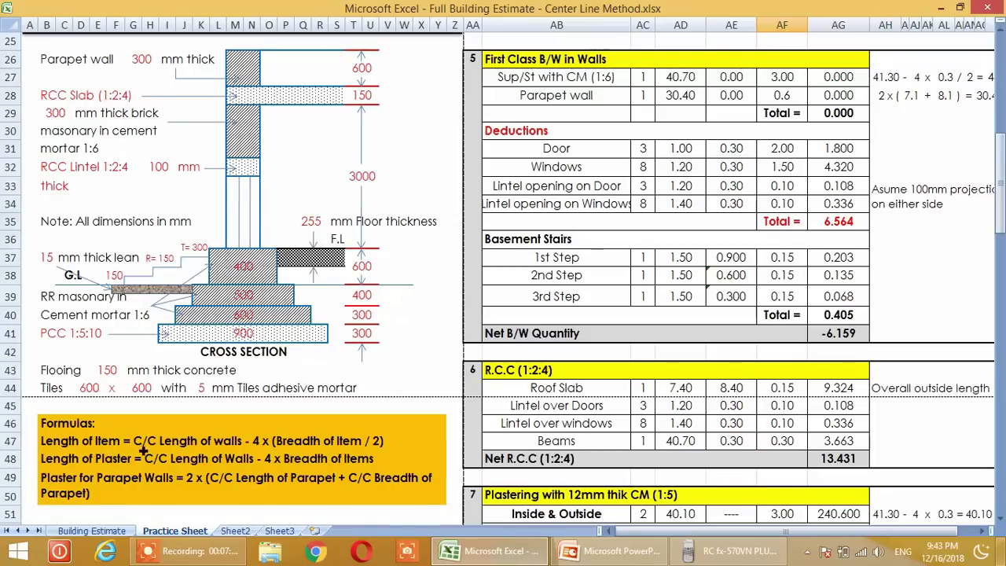
{"action": "scroll", "coordinate": [212, 444], "scroll_direction": "up", "scroll_amount": 5}
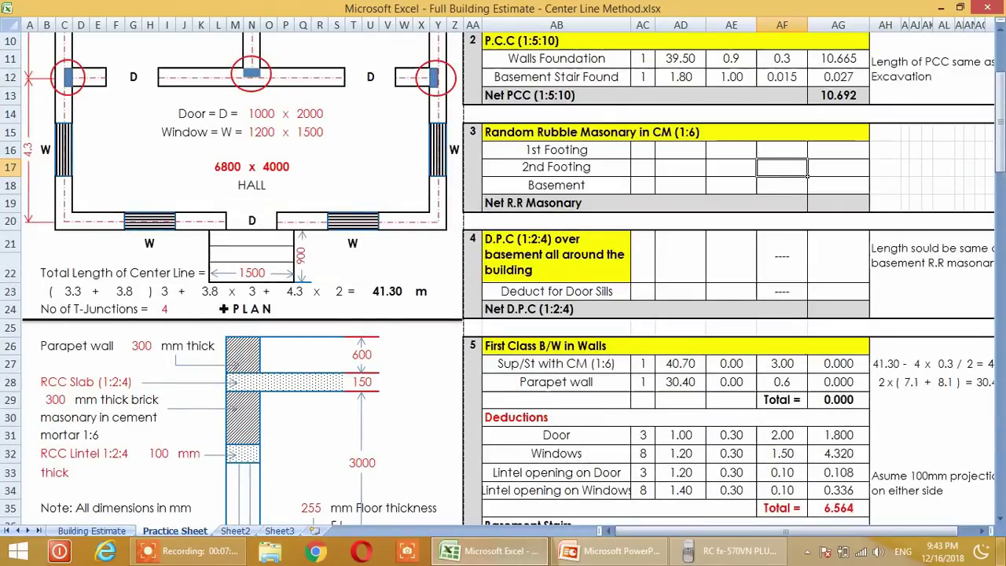
Compare the cross-section dimensions with the item length and plaster formulas, then with the plan's center line length
{"action": "scroll", "coordinate": [346, 342], "scroll_direction": "down", "scroll_amount": 3}
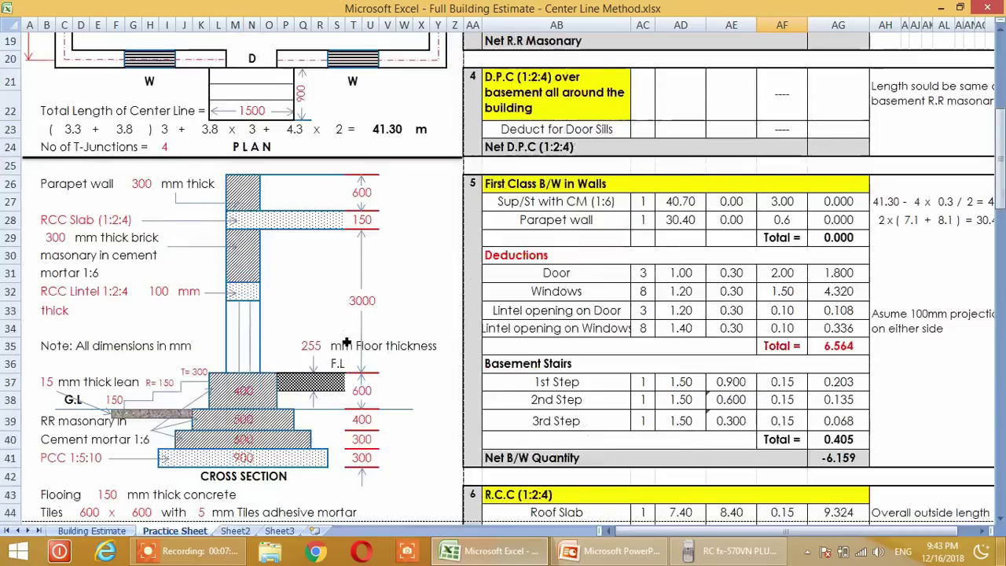
{"action": "scroll", "coordinate": [346, 342], "scroll_direction": "down", "scroll_amount": 4}
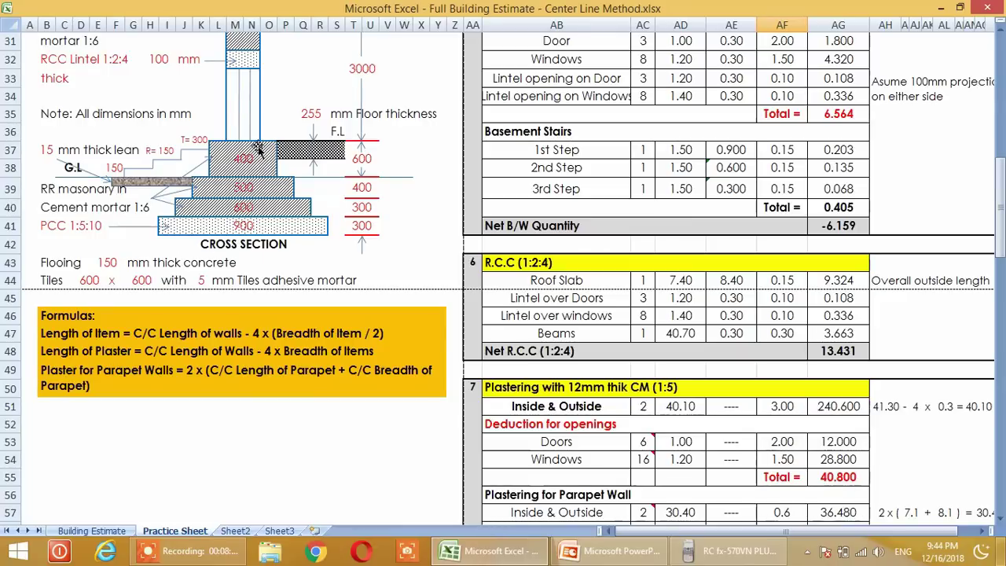
{"action": "scroll", "coordinate": [246, 140], "scroll_direction": "up", "scroll_amount": 1}
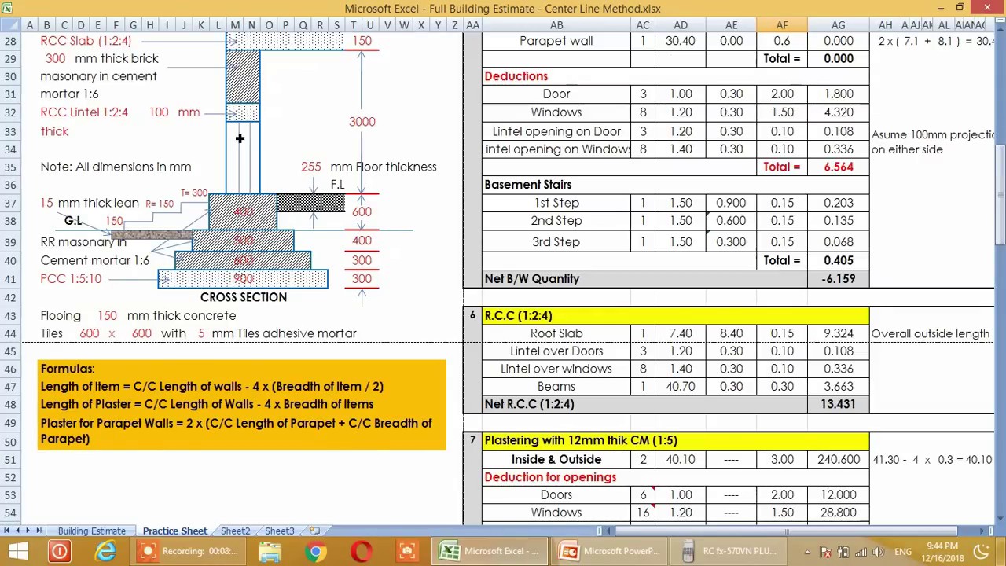
{"action": "scroll", "coordinate": [309, 403], "scroll_direction": "up", "scroll_amount": 1}
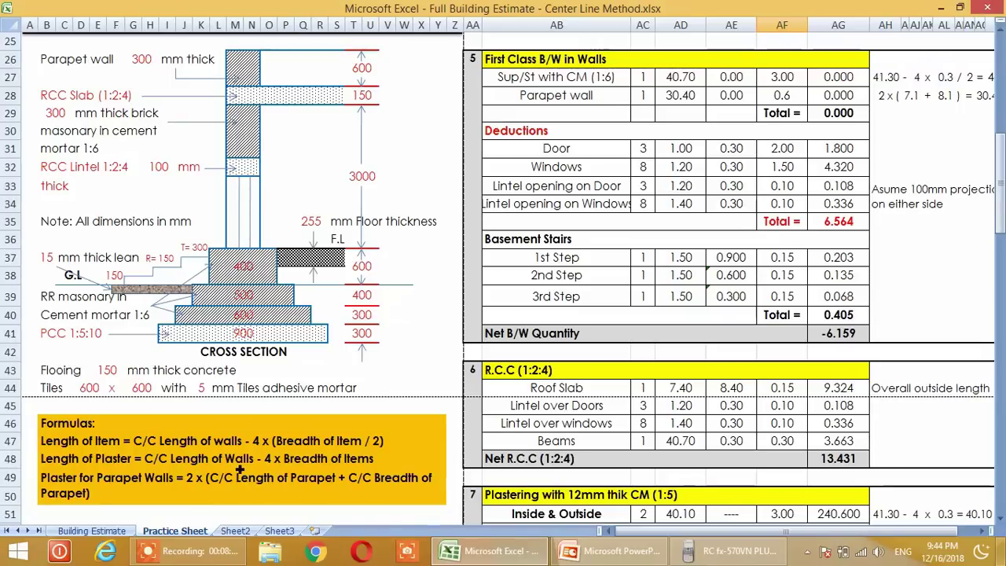
{"action": "scroll", "coordinate": [246, 469], "scroll_direction": "up", "scroll_amount": 6}
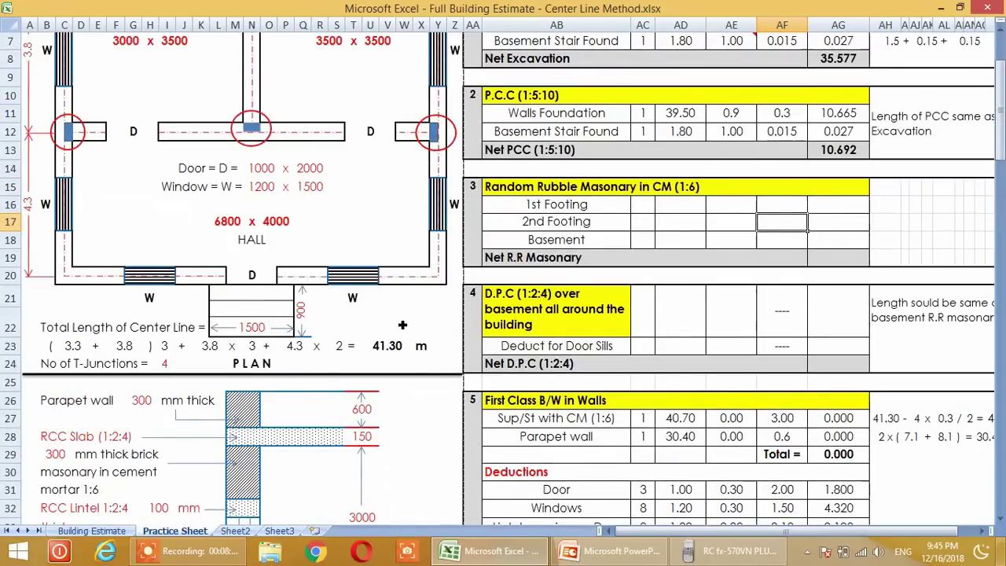
{"action": "scroll", "coordinate": [309, 444], "scroll_direction": "down", "scroll_amount": 4}
{"action": "scroll", "coordinate": [309, 444], "scroll_direction": "down", "scroll_amount": 3}
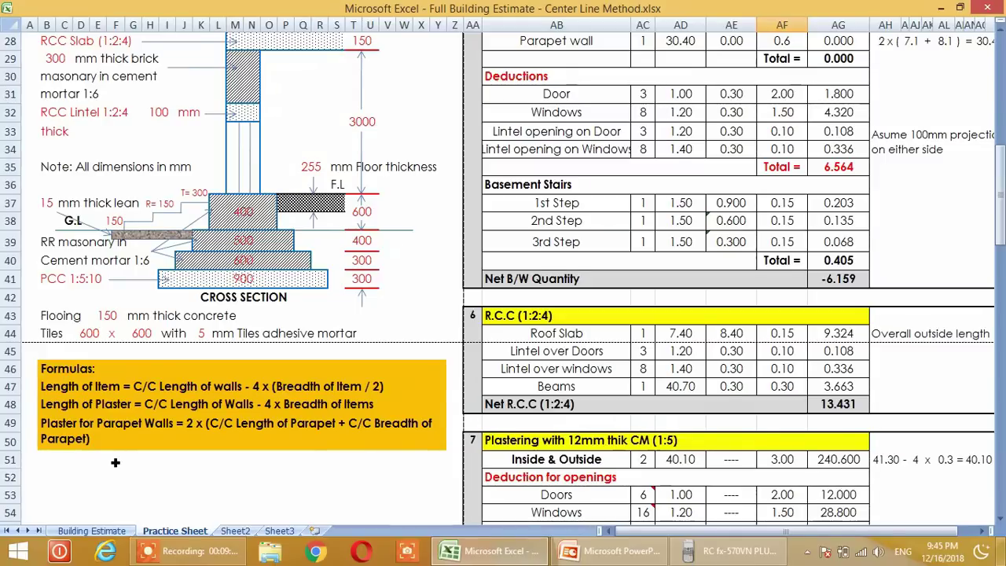
{"action": "scroll", "coordinate": [678, 453], "scroll_direction": "up", "scroll_amount": 2}
{"action": "scroll", "coordinate": [678, 454], "scroll_direction": "up", "scroll_amount": 7}
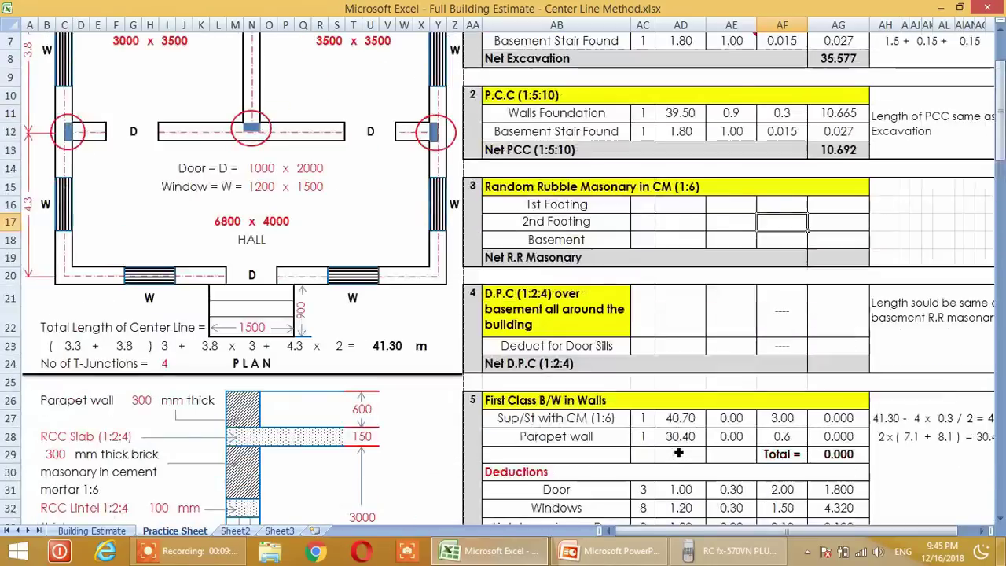
Review the estimate table's column headings, from Description and Nos through Length, Breadth, Height and Quantity
{"action": "mouse_move", "coordinate": [659, 535]}
{"action": "left_mouse_down"}
{"action": "mouse_move", "coordinate": [684, 536]}
{"action": "mouse_move", "coordinate": [646, 535]}
{"action": "left_mouse_up"}
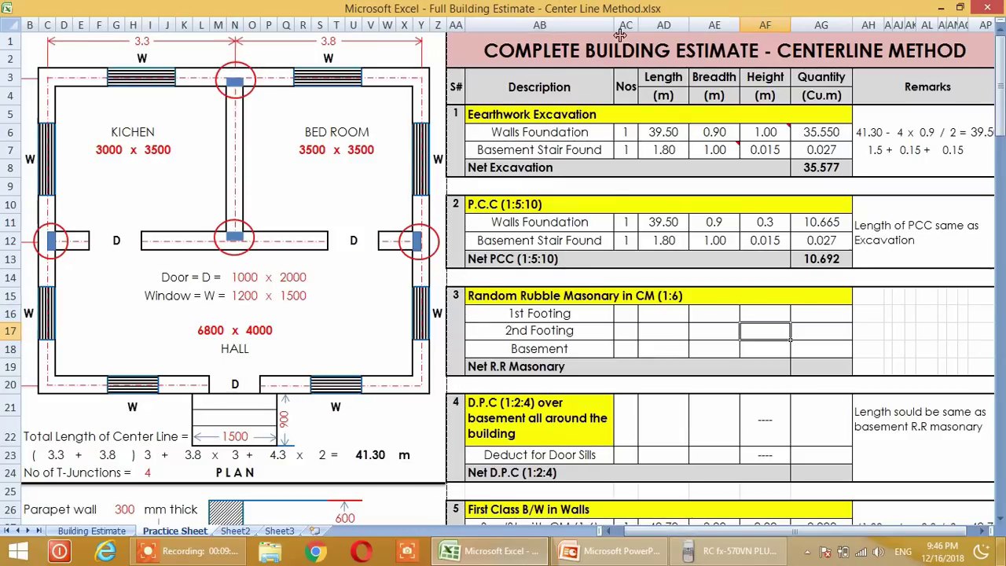
{"action": "left_click_drag", "start_coordinate": [621, 35], "coordinate": [619, 34]}
{"action": "left_click", "coordinate": [645, 34]}
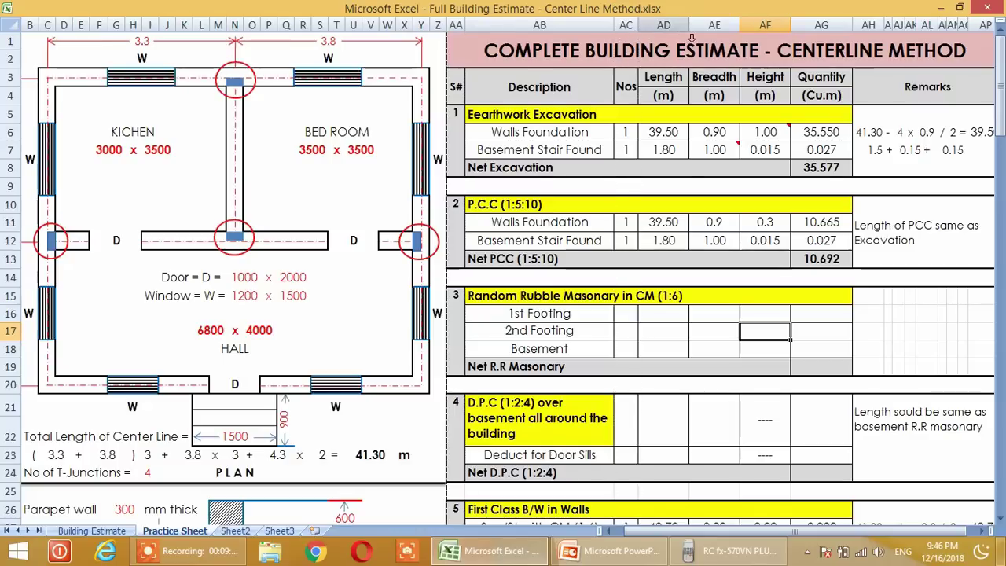
{"action": "left_click", "coordinate": [665, 25]}
{"action": "left_click_drag", "start_coordinate": [690, 27], "coordinate": [744, 37]}
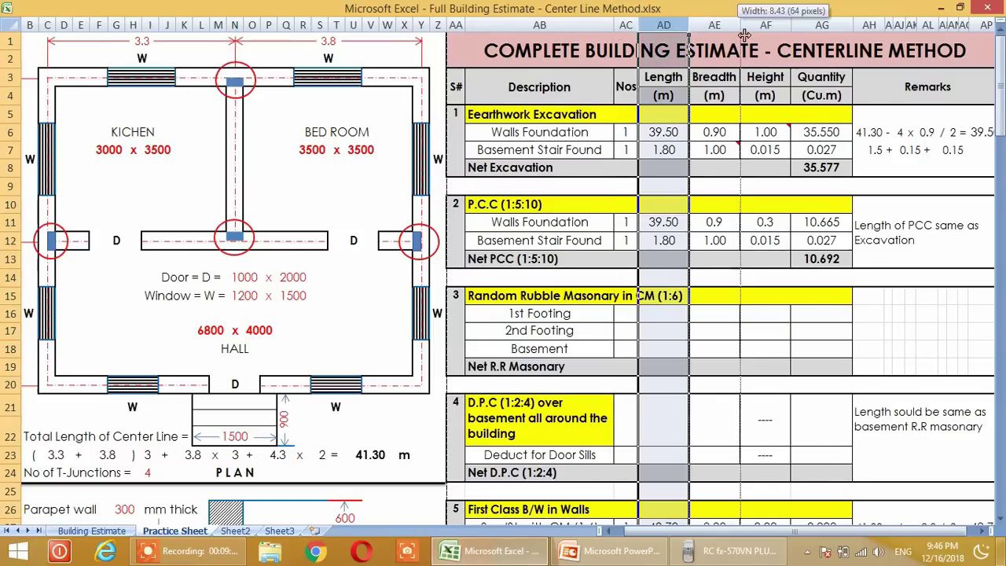
{"action": "left_click", "coordinate": [797, 36]}
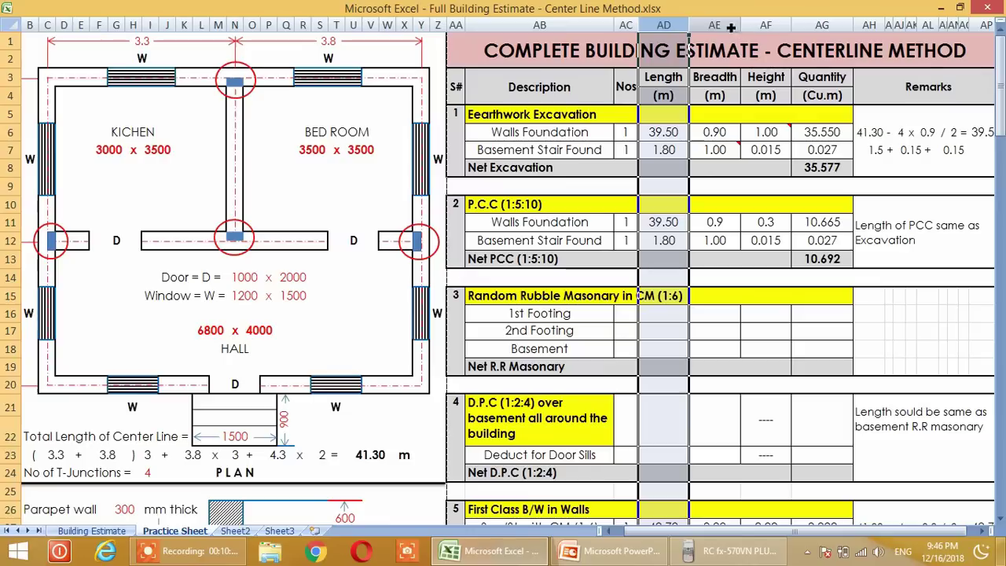
{"action": "left_click", "coordinate": [484, 101]}
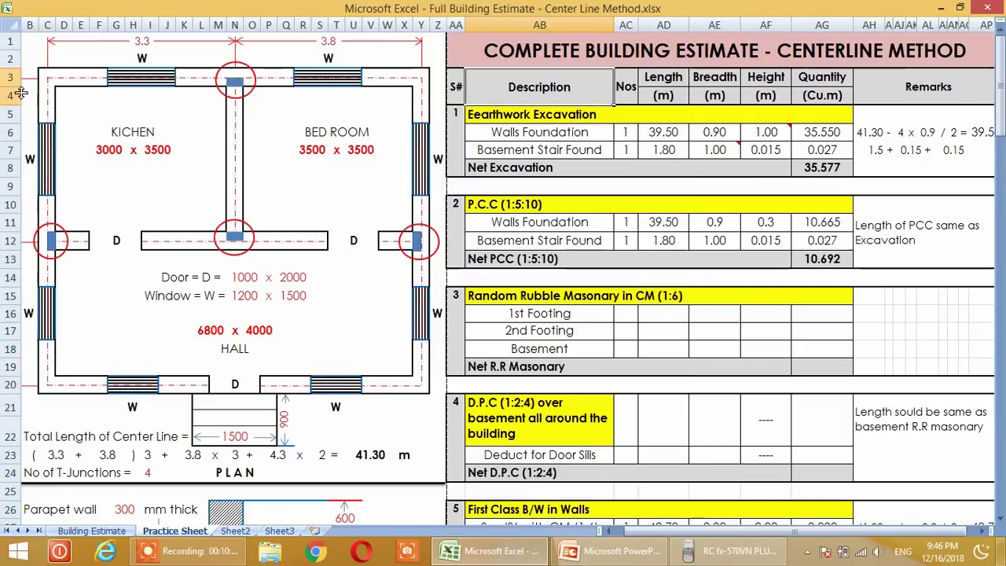
{"action": "left_click", "coordinate": [544, 121]}
{"action": "left_click", "coordinate": [503, 87]}
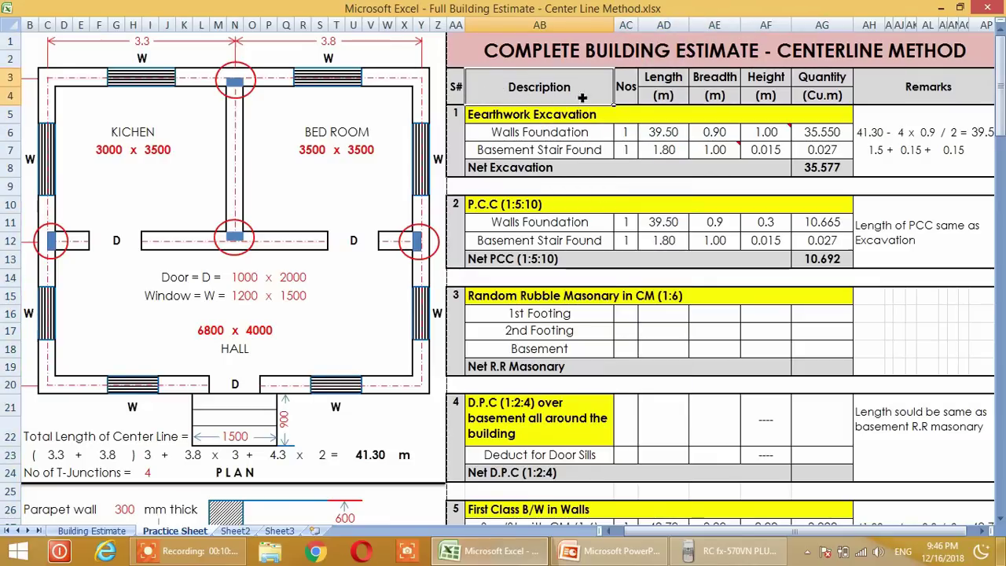
{"action": "left_click", "coordinate": [667, 97]}
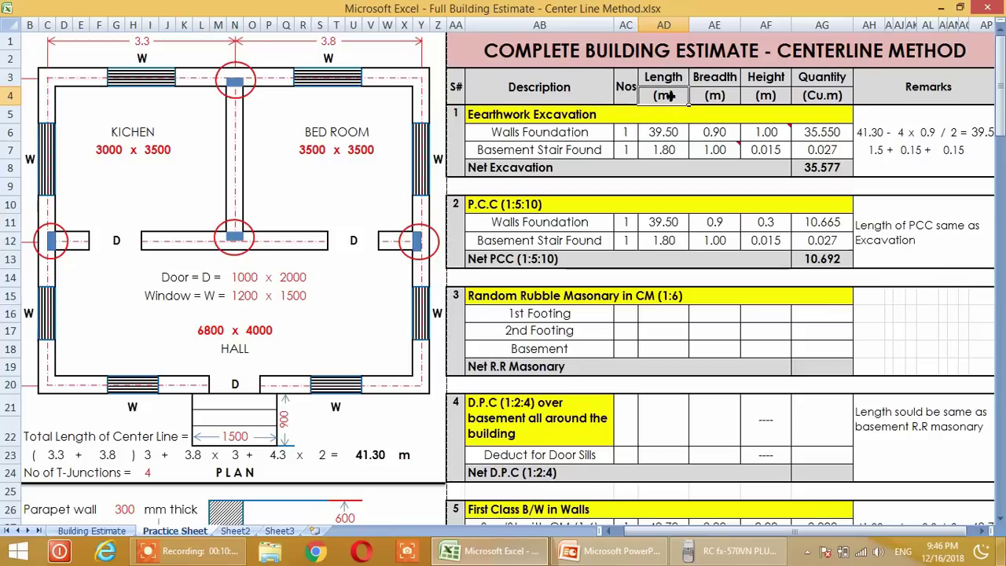
{"action": "key", "text": "Up"}
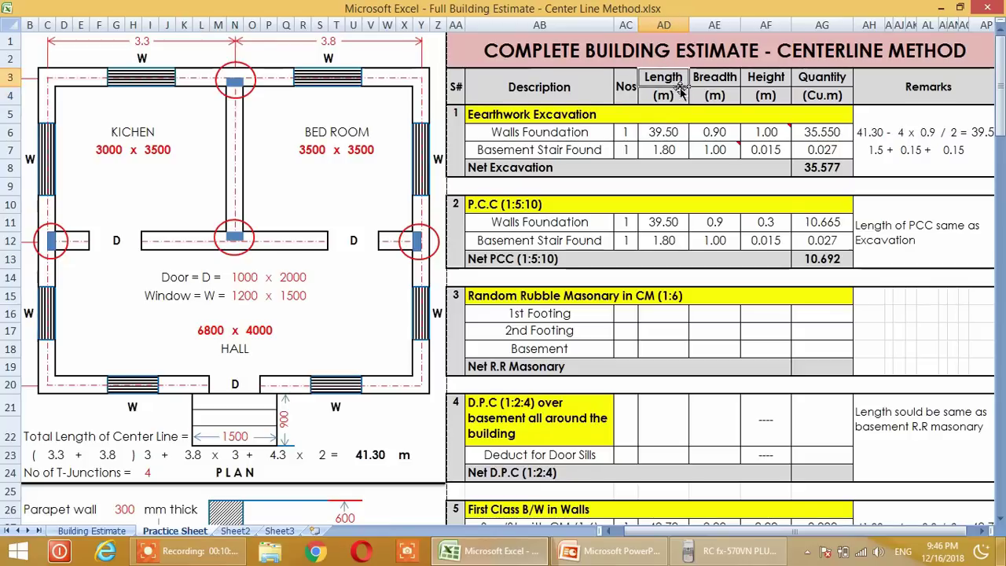
{"action": "left_click", "coordinate": [576, 84]}
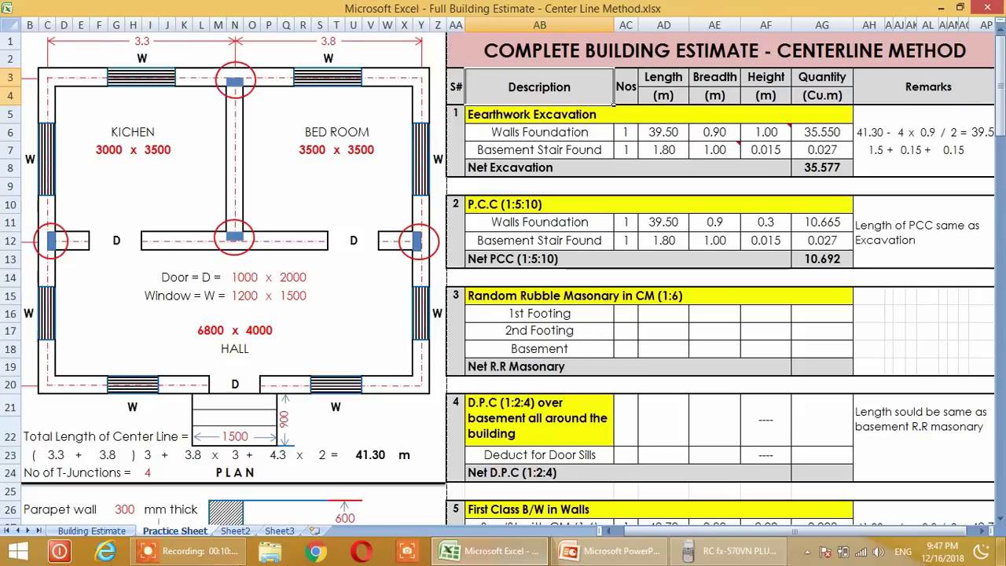
Trace the wall foundation length in the Remarks column back to the length formula, footing breadth and T-junctions
{"action": "left_click_drag", "start_coordinate": [643, 536], "coordinate": [646, 536]}
{"action": "scroll", "coordinate": [192, 453], "scroll_direction": "down", "scroll_amount": 3}
{"action": "scroll", "coordinate": [192, 453], "scroll_direction": "down", "scroll_amount": 6}
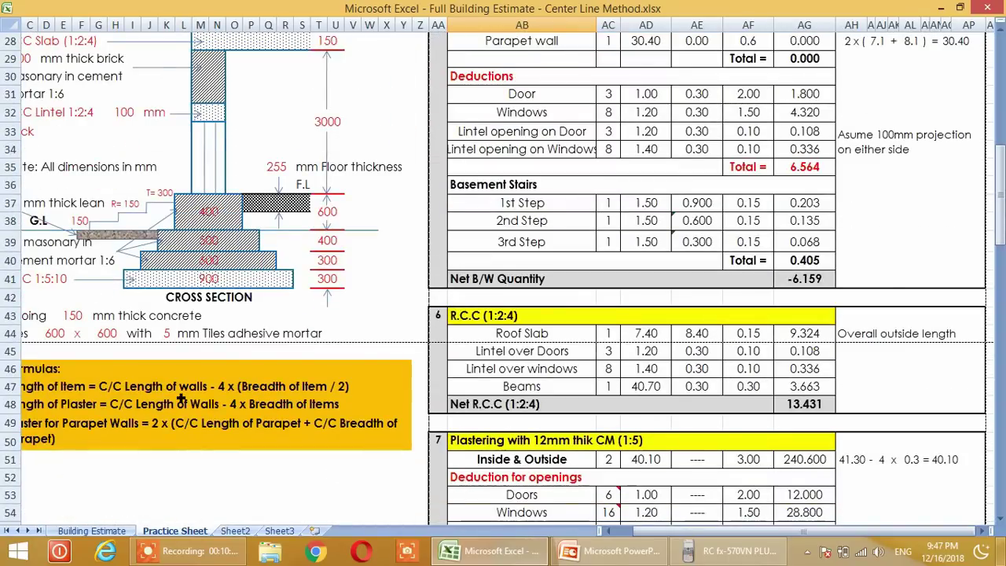
{"action": "scroll", "coordinate": [314, 309], "scroll_direction": "up", "scroll_amount": 5}
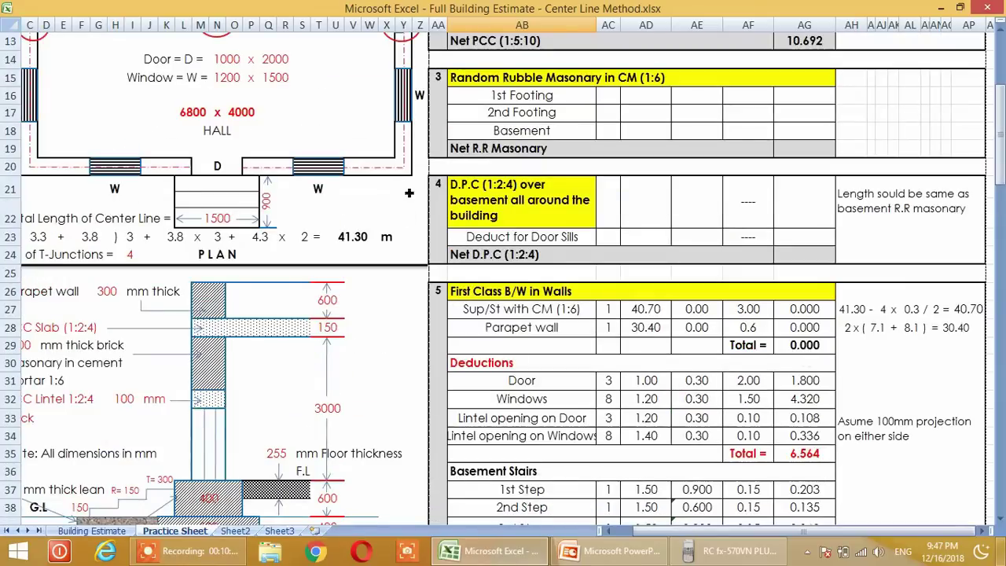
{"action": "scroll", "coordinate": [315, 310], "scroll_direction": "down", "scroll_amount": 6}
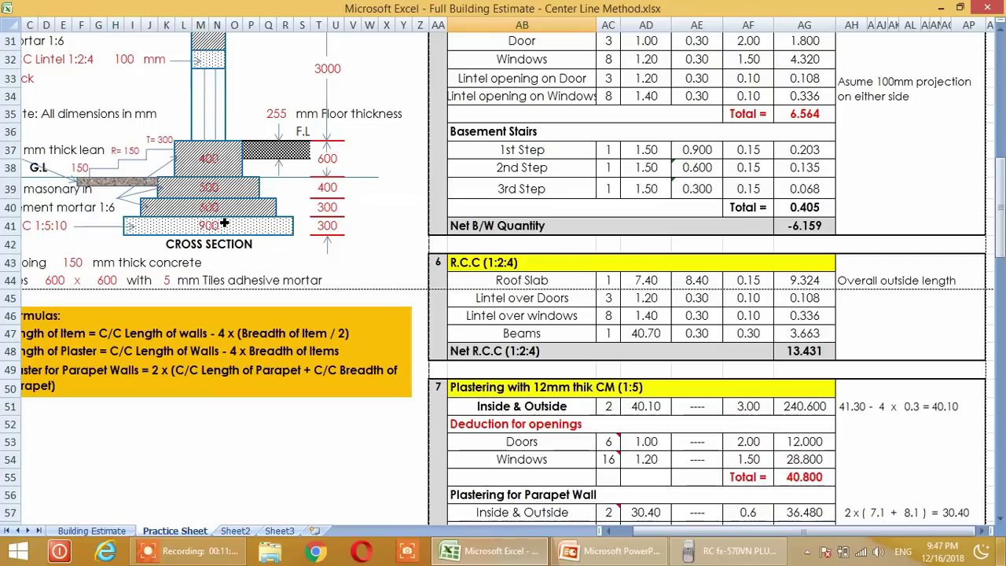
{"action": "scroll", "coordinate": [386, 323], "scroll_direction": "up", "scroll_amount": 10}
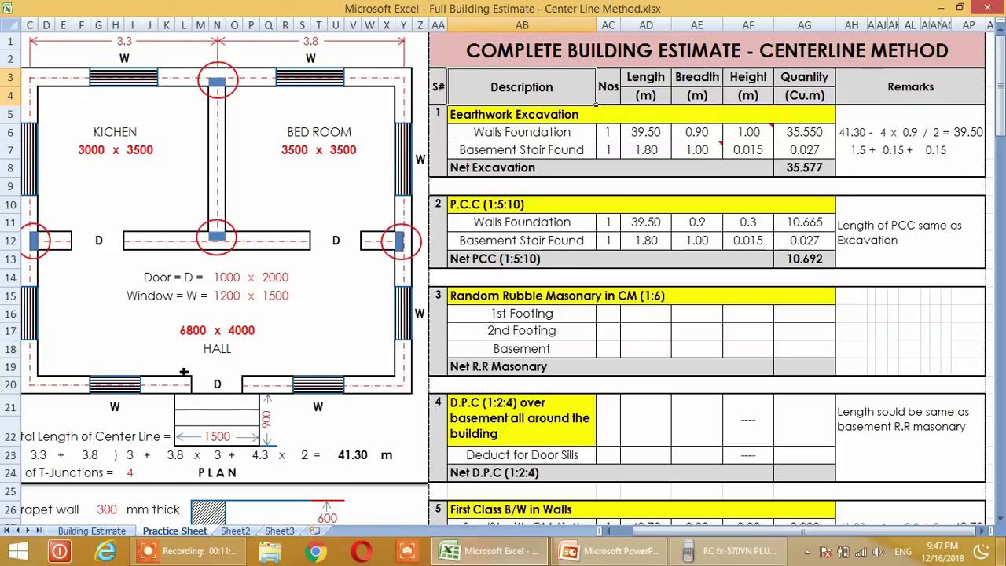
{"action": "scroll", "coordinate": [183, 372], "scroll_direction": "down", "scroll_amount": 7}
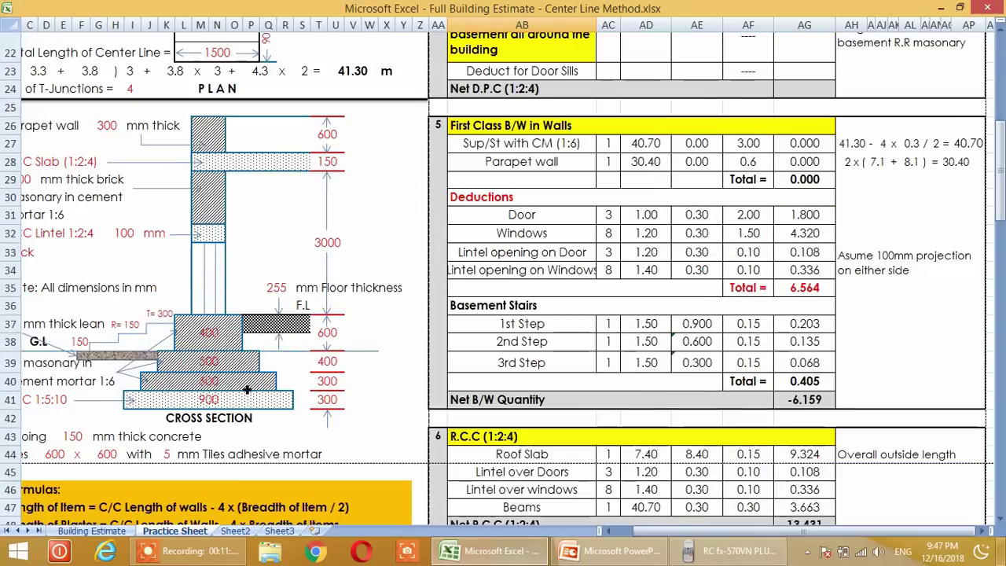
{"action": "scroll", "coordinate": [656, 391], "scroll_direction": "up", "scroll_amount": 5}
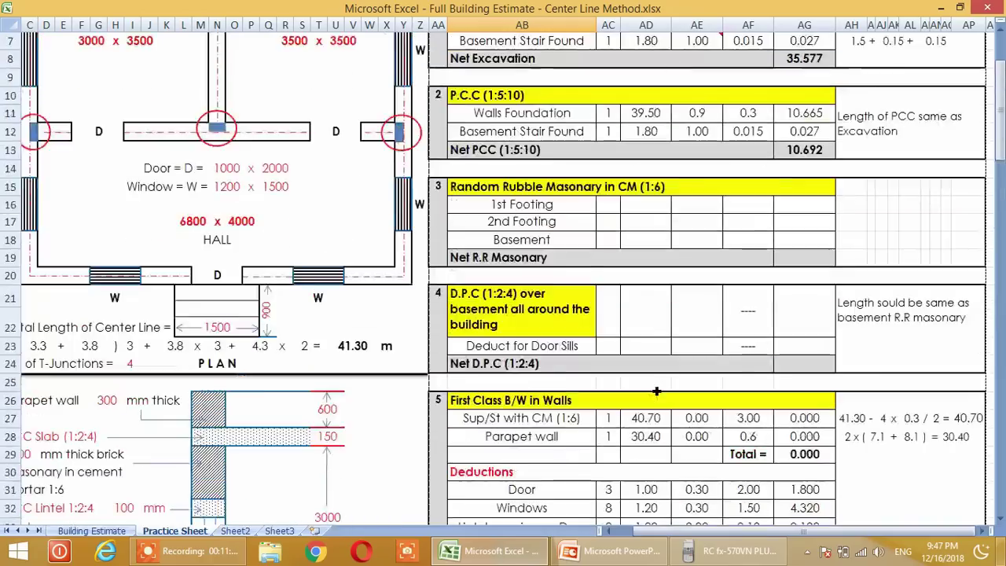
{"action": "scroll", "coordinate": [656, 390], "scroll_direction": "up", "scroll_amount": 2}
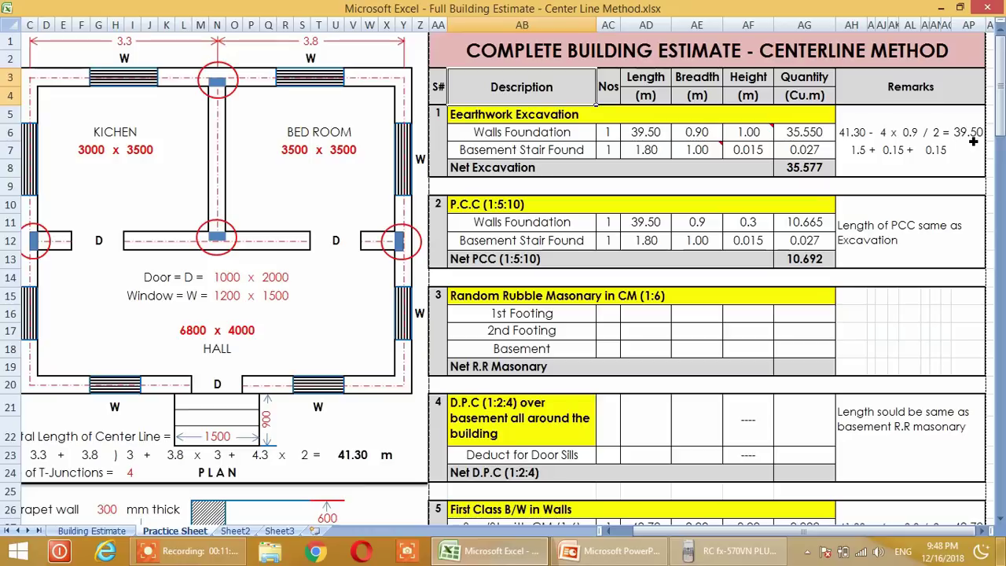
Switch to the calculator emulator, compute the wall foundation length as 41.30-4×0.9÷2, and minimize the calculator
{"action": "left_click", "coordinate": [737, 555]}
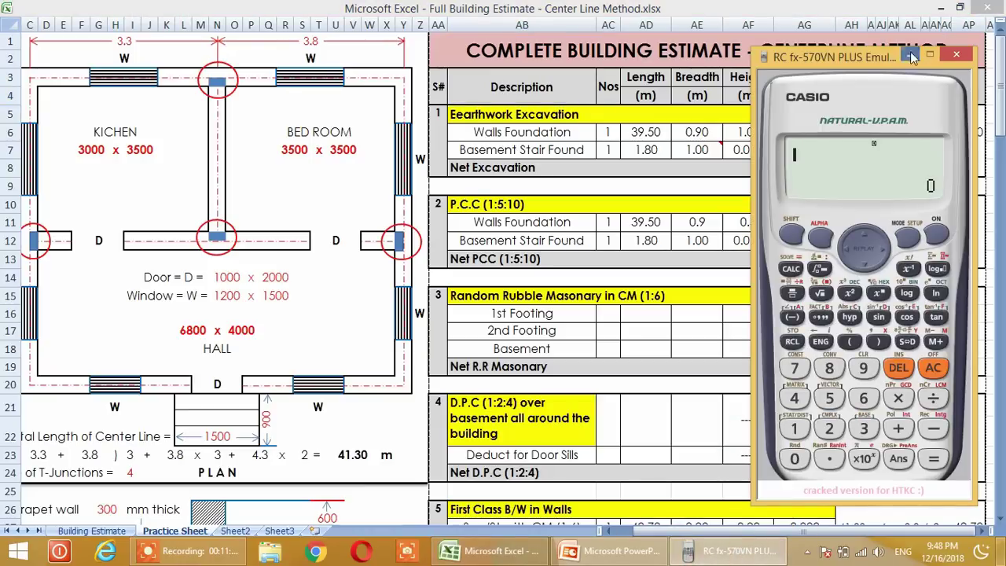
{"action": "left_click_drag", "start_coordinate": [912, 57], "coordinate": [658, 62]}
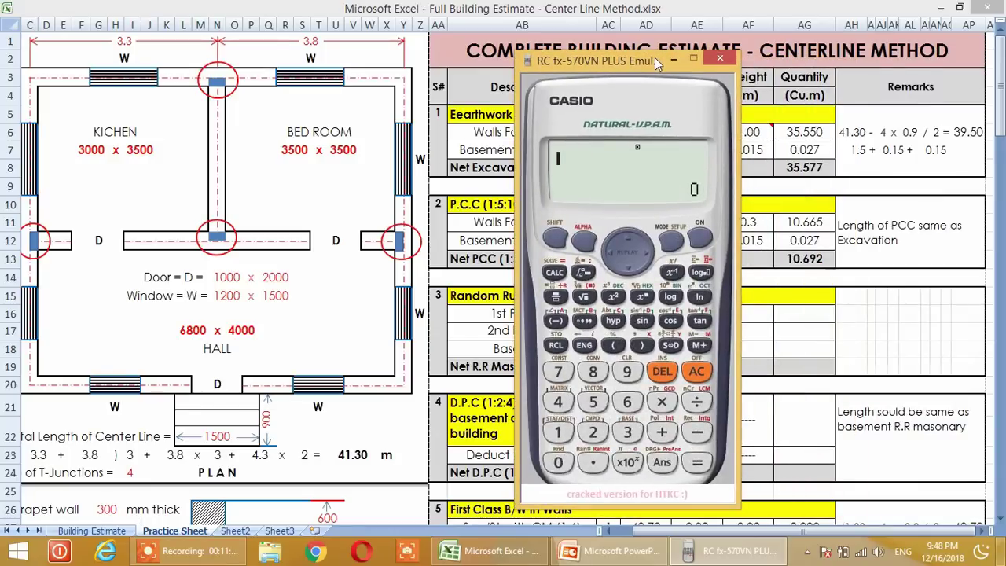
{"action": "type", "text": "41.30"}
{"action": "type", "text": "-4*"}
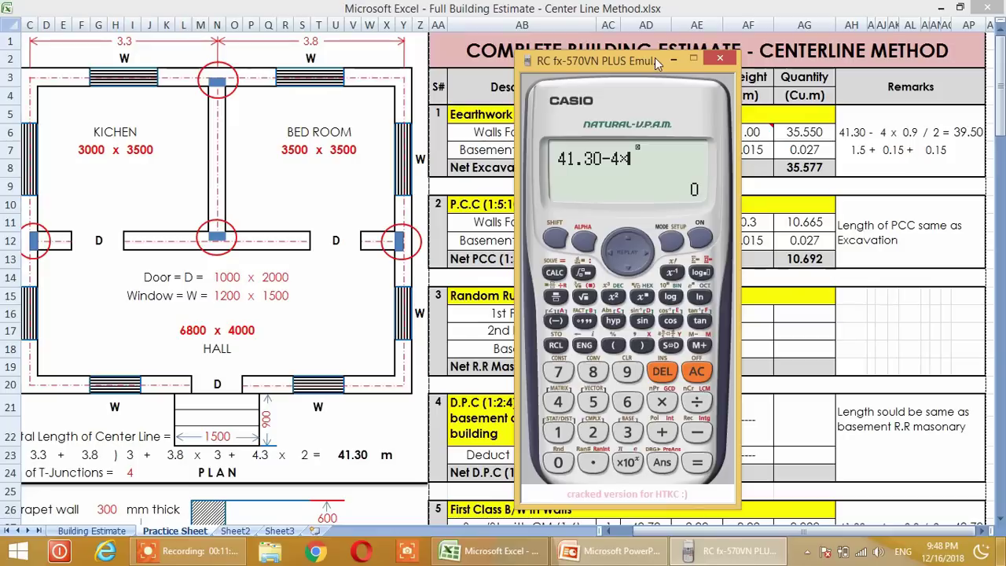
{"action": "type", "text": "0.9"}
{"action": "type", "text": "/2"}
{"action": "key", "text": "Return"}
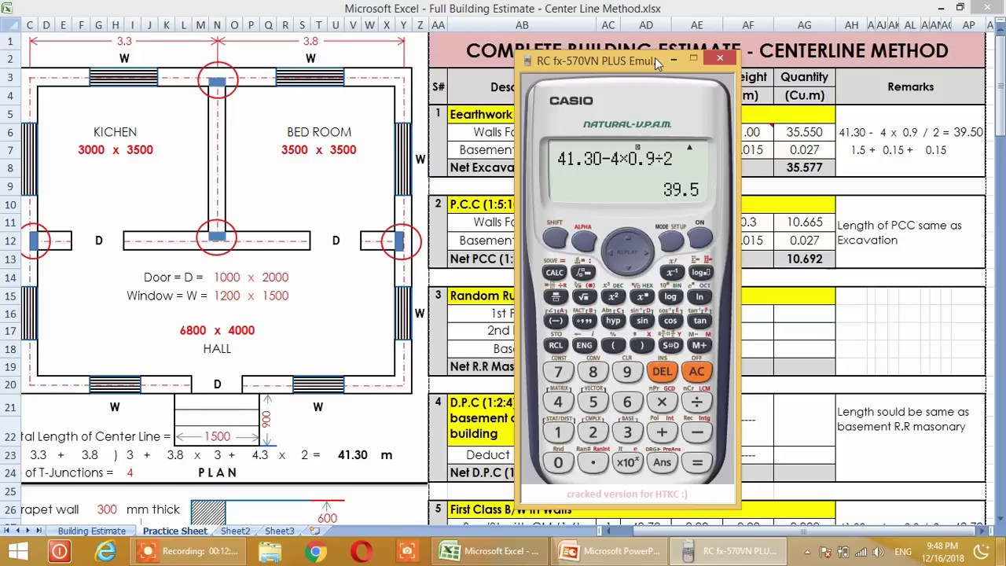
{"action": "left_click", "coordinate": [675, 59]}
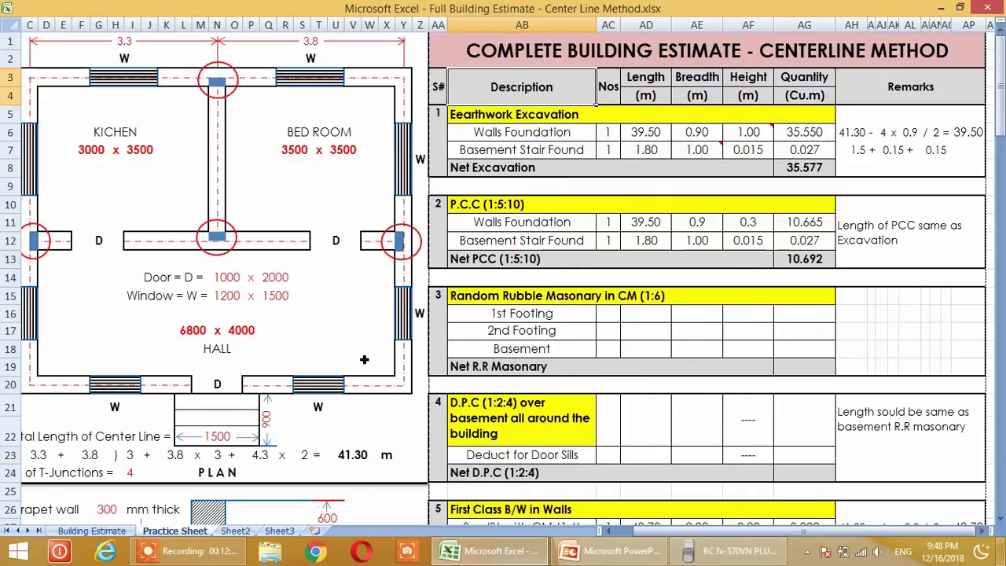
Check the Walls Foundation excavation breadth against the width of the lowest footing in the cross-section
{"action": "scroll", "coordinate": [364, 359], "scroll_direction": "down", "scroll_amount": 6}
{"action": "scroll", "coordinate": [779, 340], "scroll_direction": "up", "scroll_amount": 6}
{"action": "scroll", "coordinate": [374, 227], "scroll_direction": "down", "scroll_amount": 7}
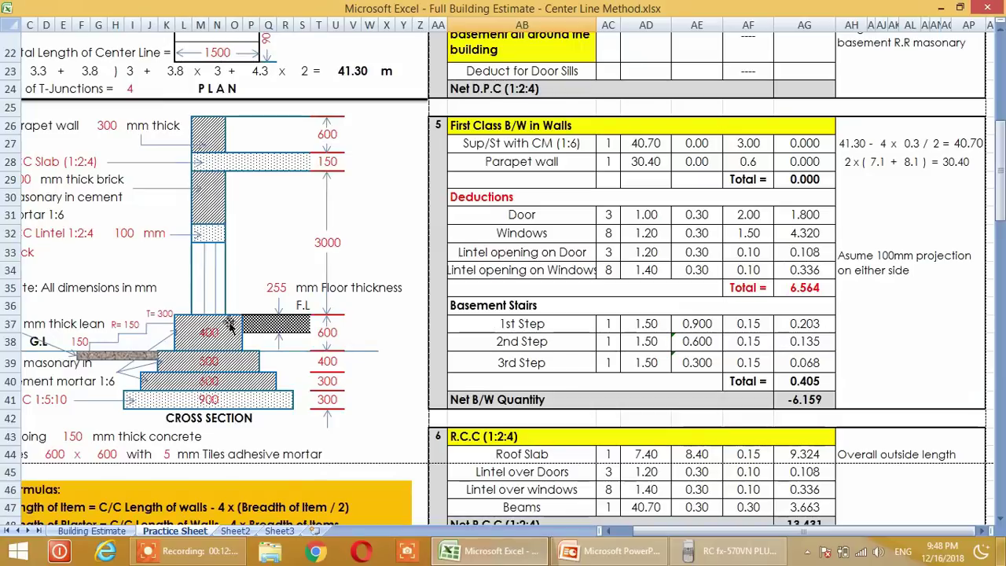
{"action": "scroll", "coordinate": [873, 461], "scroll_direction": "up", "scroll_amount": 1}
{"action": "scroll", "coordinate": [872, 461], "scroll_direction": "up", "scroll_amount": 6}
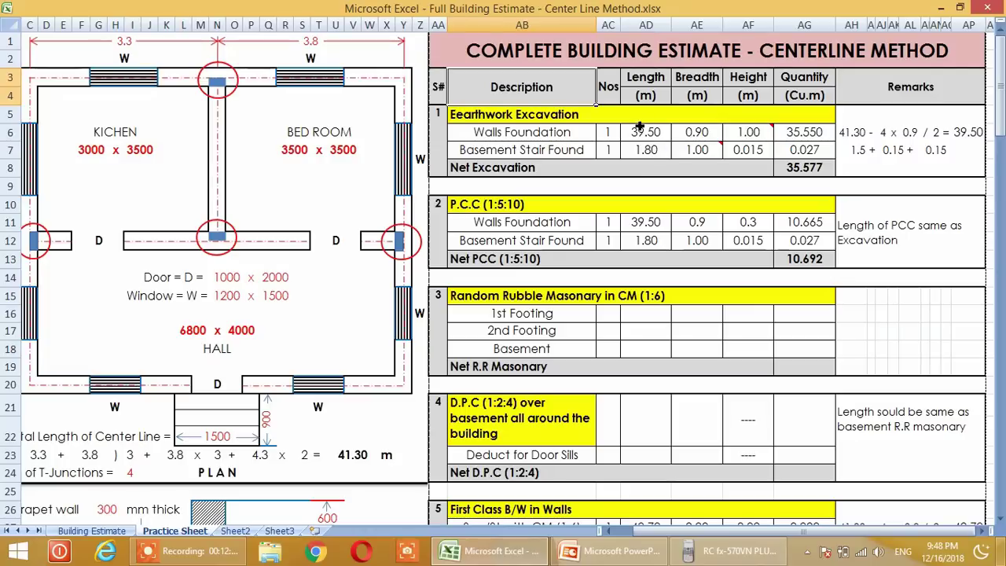
{"action": "left_click", "coordinate": [697, 132]}
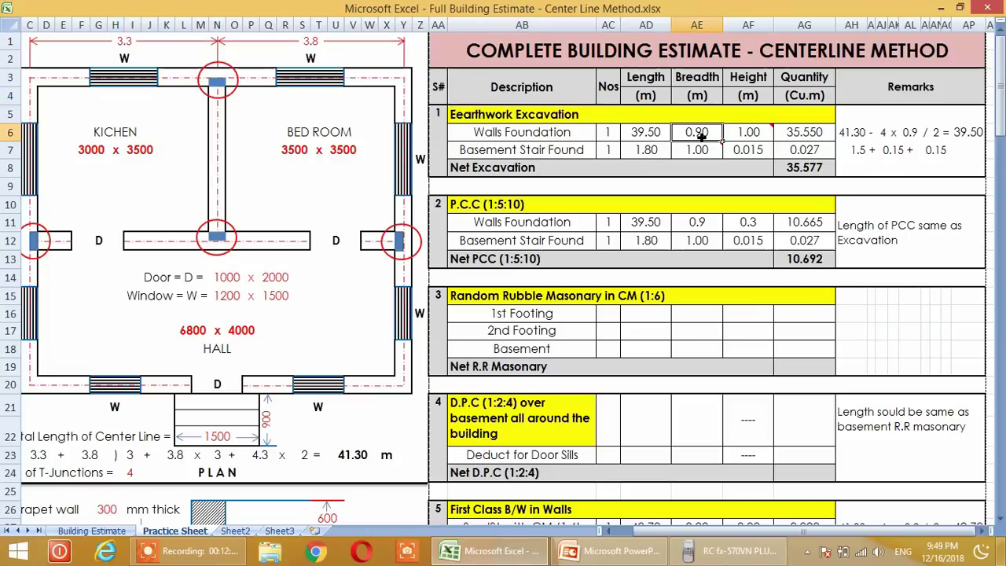
{"action": "scroll", "coordinate": [554, 176], "scroll_direction": "down", "scroll_amount": 7}
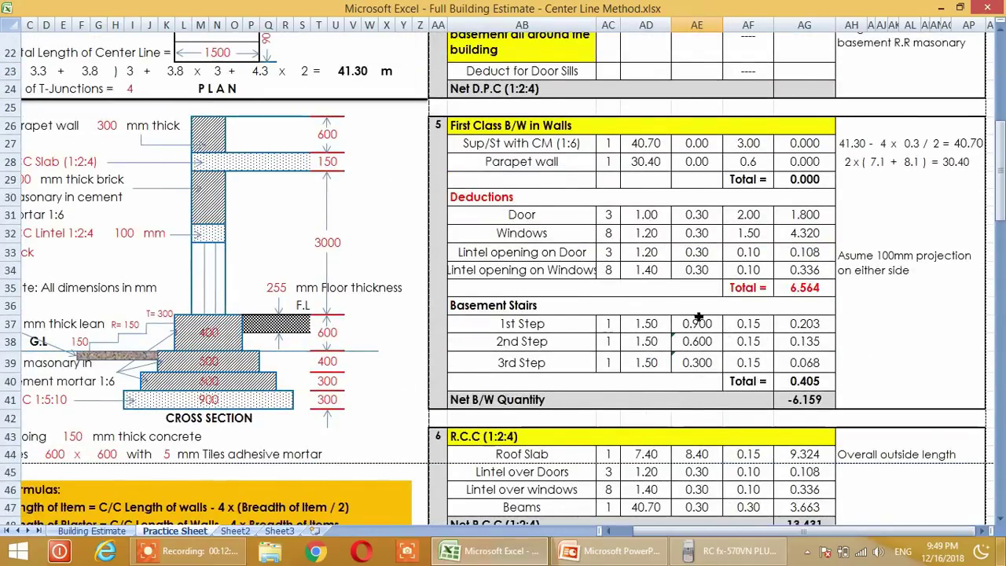
{"action": "scroll", "coordinate": [690, 328], "scroll_direction": "up", "scroll_amount": 7}
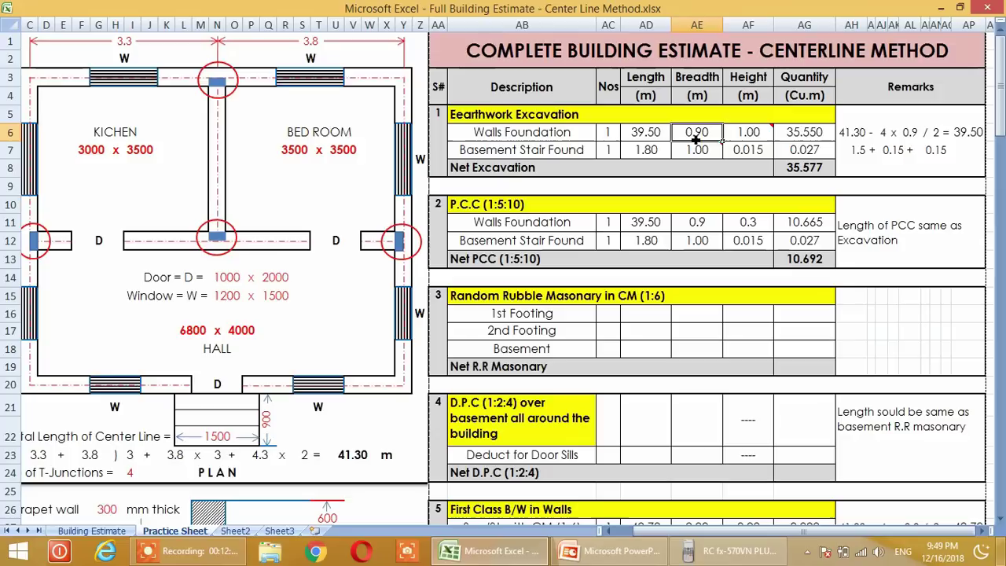
Read the note on the Walls Foundation excavation height and trace its terms to the below-ground depths in the cross-section
{"action": "mouse_move", "coordinate": [754, 130]}
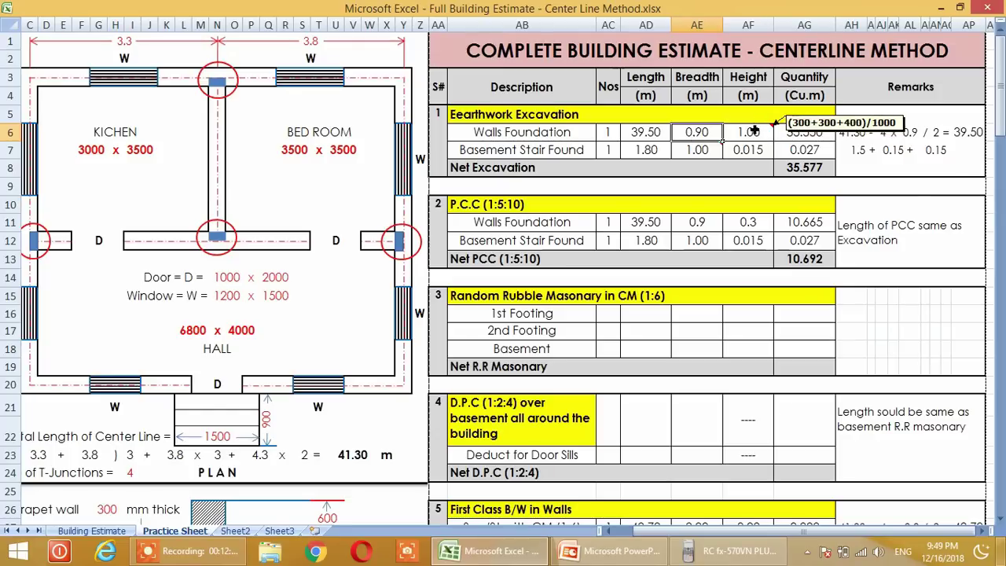
{"action": "scroll", "coordinate": [468, 271], "scroll_direction": "down", "scroll_amount": 2}
{"action": "scroll", "coordinate": [467, 270], "scroll_direction": "down", "scroll_amount": 5}
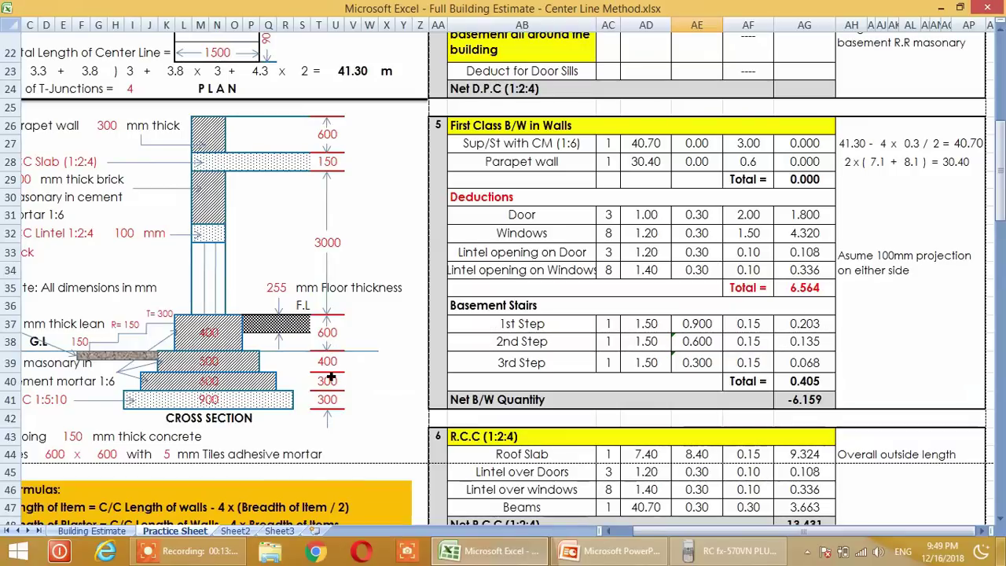
{"action": "scroll", "coordinate": [654, 336], "scroll_direction": "up", "scroll_amount": 7}
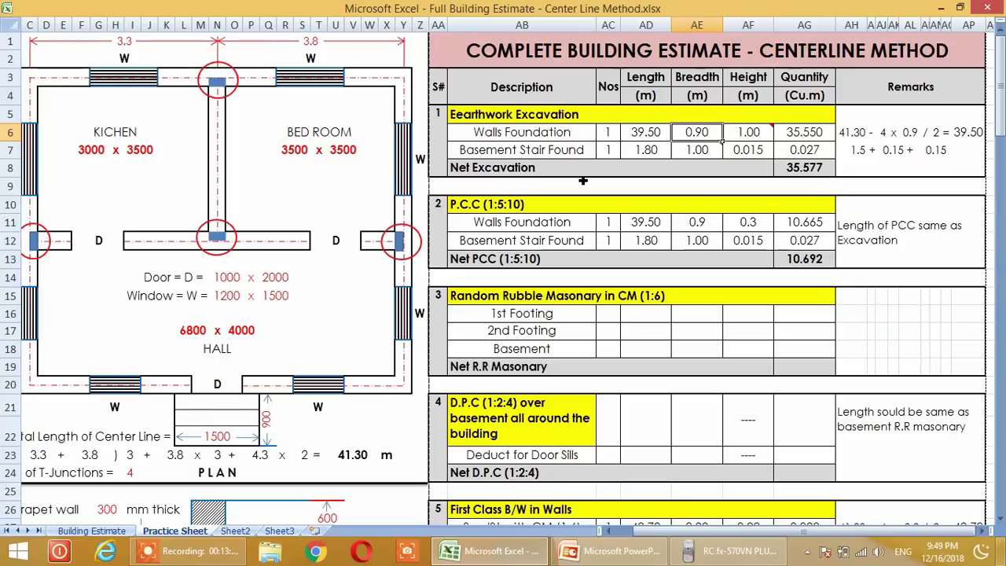
Locate the basement stair foundation in the cross-section and match it with the entrance stairs on the plan
{"action": "scroll", "coordinate": [580, 181], "scroll_direction": "down", "scroll_amount": 9}
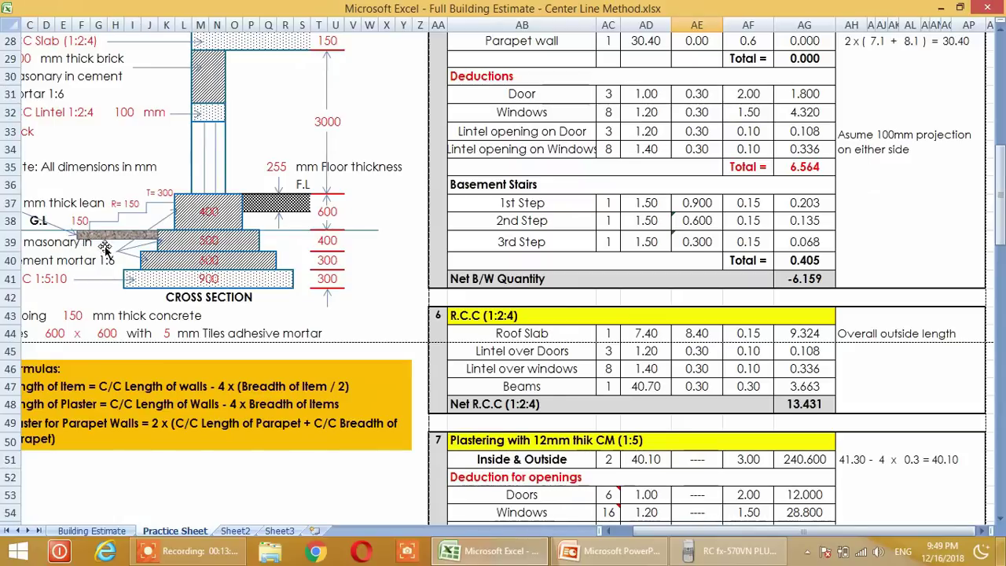
{"action": "scroll", "coordinate": [152, 250], "scroll_direction": "up", "scroll_amount": 1}
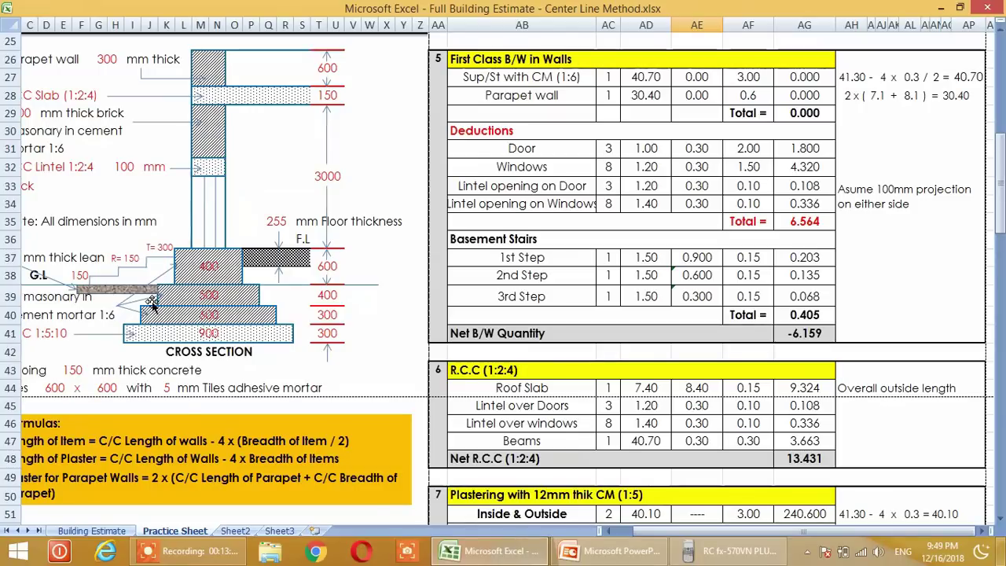
{"action": "scroll", "coordinate": [153, 305], "scroll_direction": "up", "scroll_amount": 1}
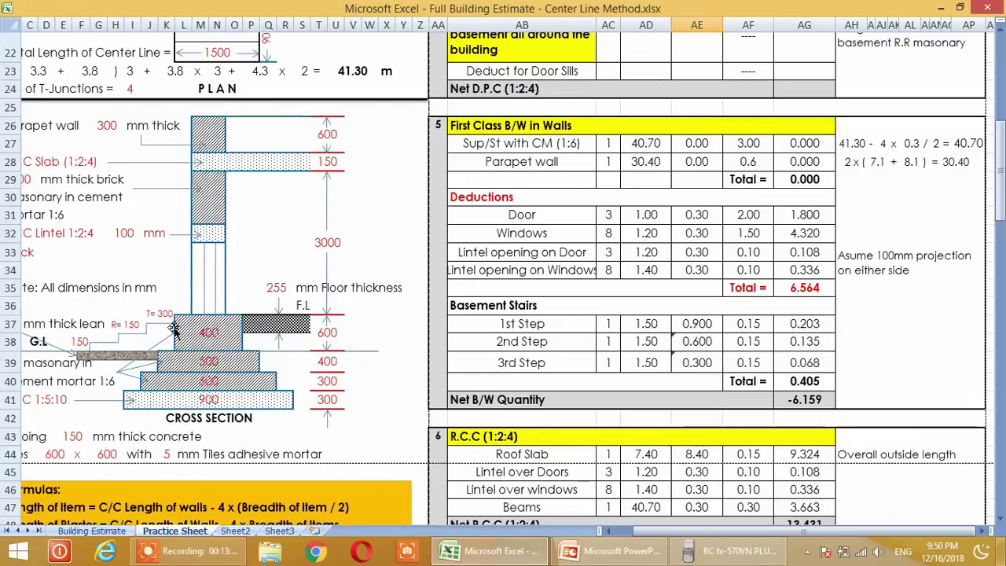
{"action": "scroll", "coordinate": [175, 338], "scroll_direction": "up", "scroll_amount": 5}
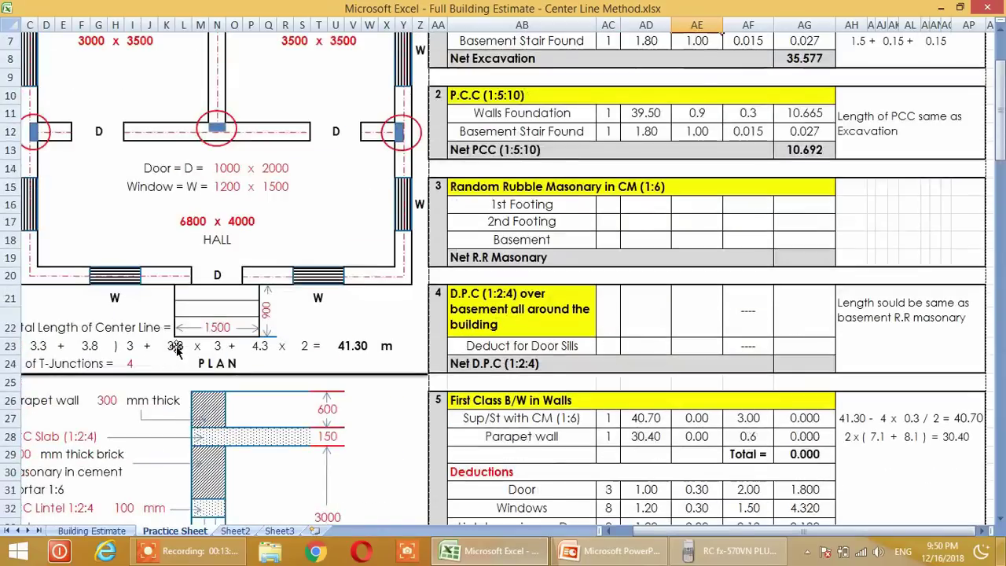
{"action": "scroll", "coordinate": [176, 351], "scroll_direction": "up", "scroll_amount": 2}
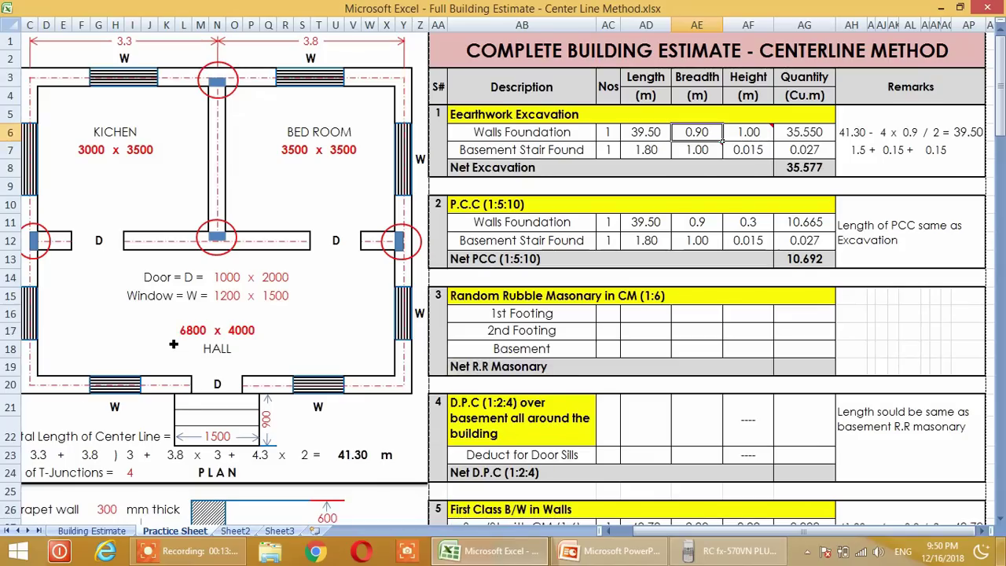
{"action": "scroll", "coordinate": [174, 344], "scroll_direction": "down", "scroll_amount": 9}
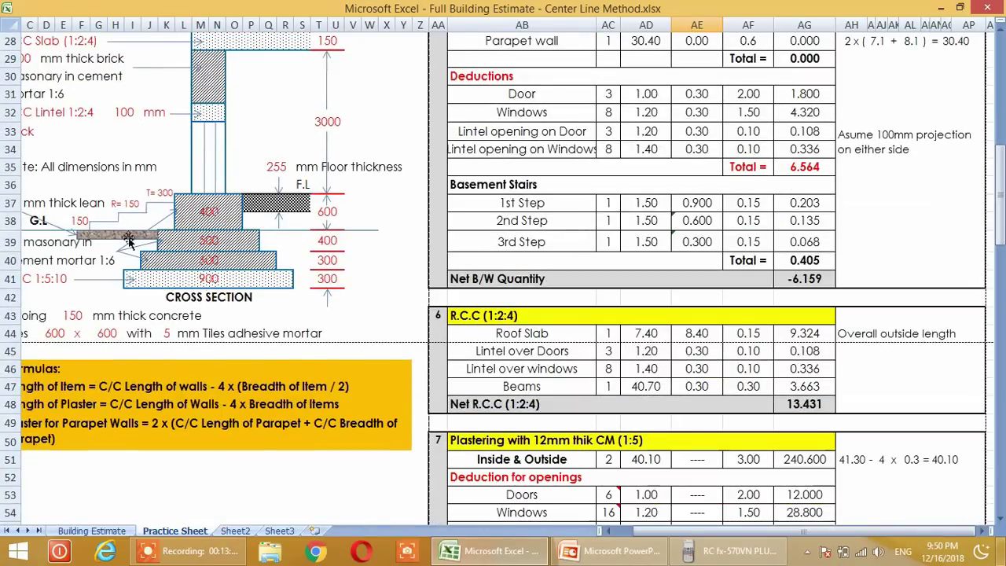
{"action": "scroll", "coordinate": [128, 240], "scroll_direction": "up", "scroll_amount": 2}
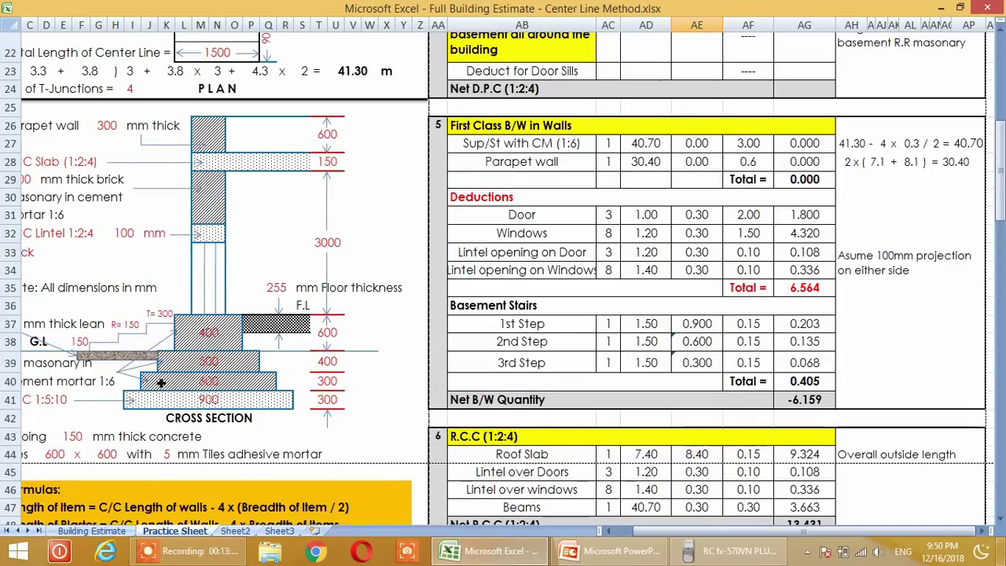
{"action": "scroll", "coordinate": [160, 383], "scroll_direction": "up", "scroll_amount": 4}
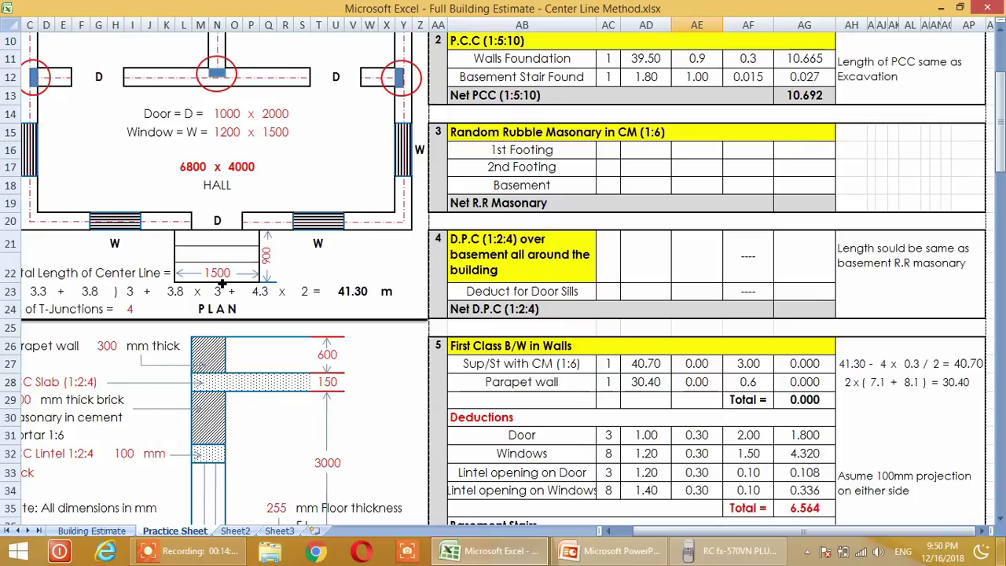
Trace the Basement Stair Found length from the stair width on the plan and the lean concrete projection in the cross-section
{"action": "scroll", "coordinate": [223, 281], "scroll_direction": "down", "scroll_amount": 5}
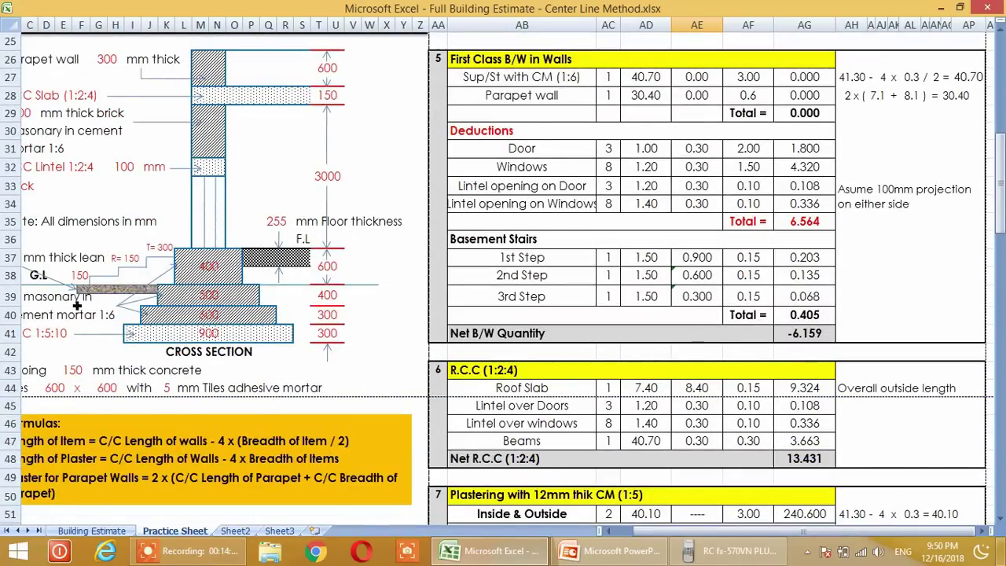
{"action": "scroll", "coordinate": [118, 303], "scroll_direction": "up", "scroll_amount": 7}
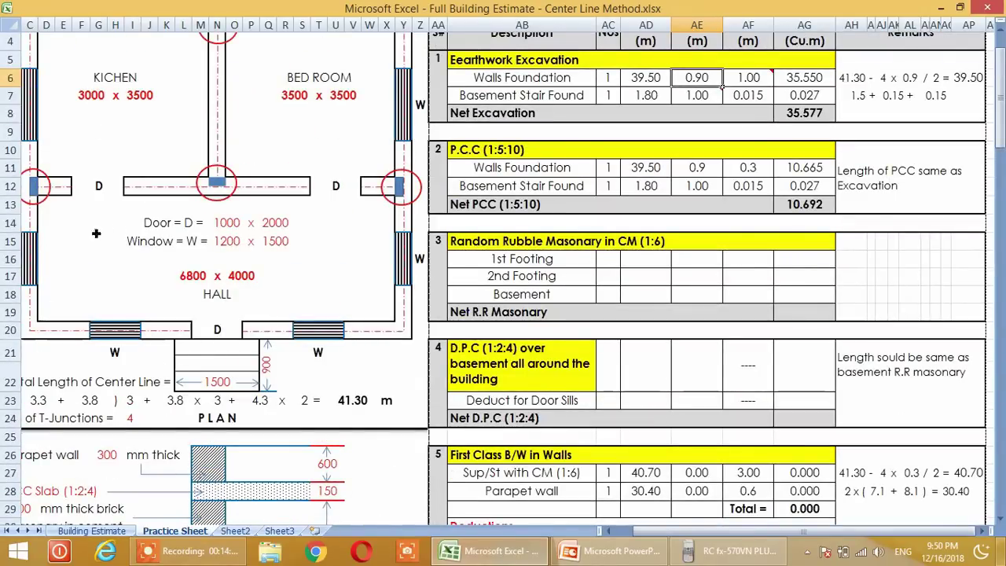
{"action": "scroll", "coordinate": [169, 319], "scroll_direction": "down", "scroll_amount": 5}
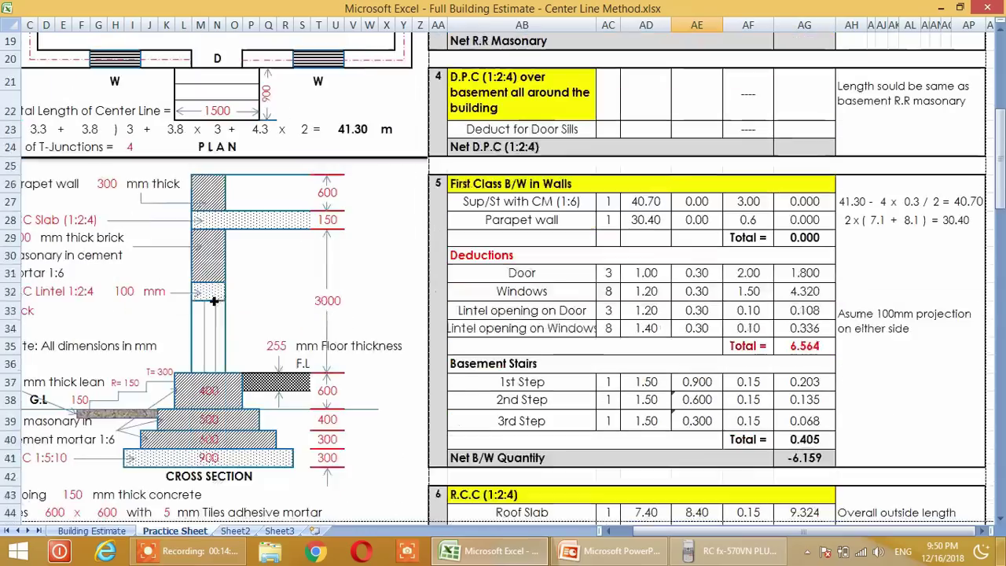
{"action": "scroll", "coordinate": [213, 301], "scroll_direction": "down", "scroll_amount": 5}
{"action": "scroll", "coordinate": [165, 202], "scroll_direction": "up", "scroll_amount": 1}
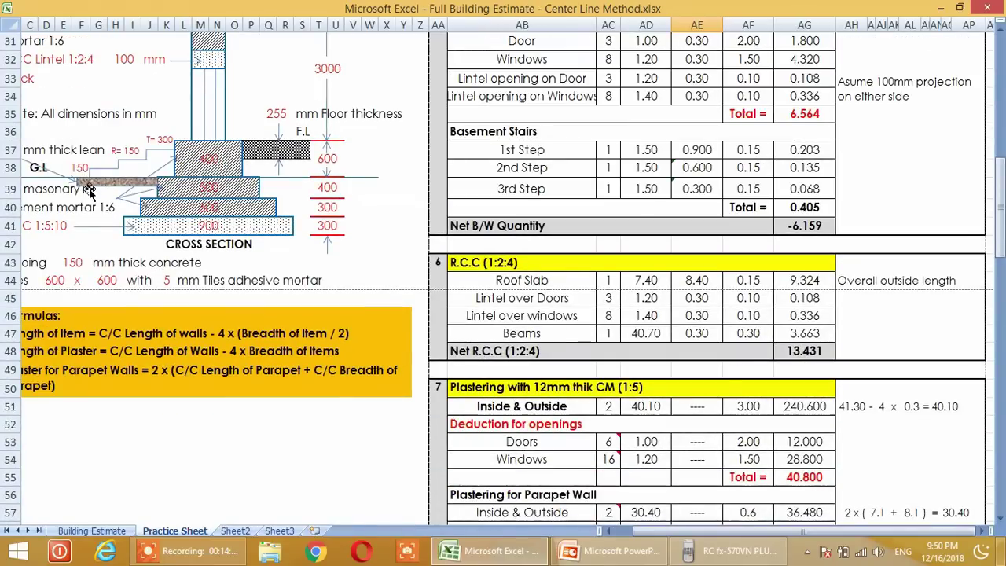
{"action": "scroll", "coordinate": [95, 223], "scroll_direction": "up", "scroll_amount": 7}
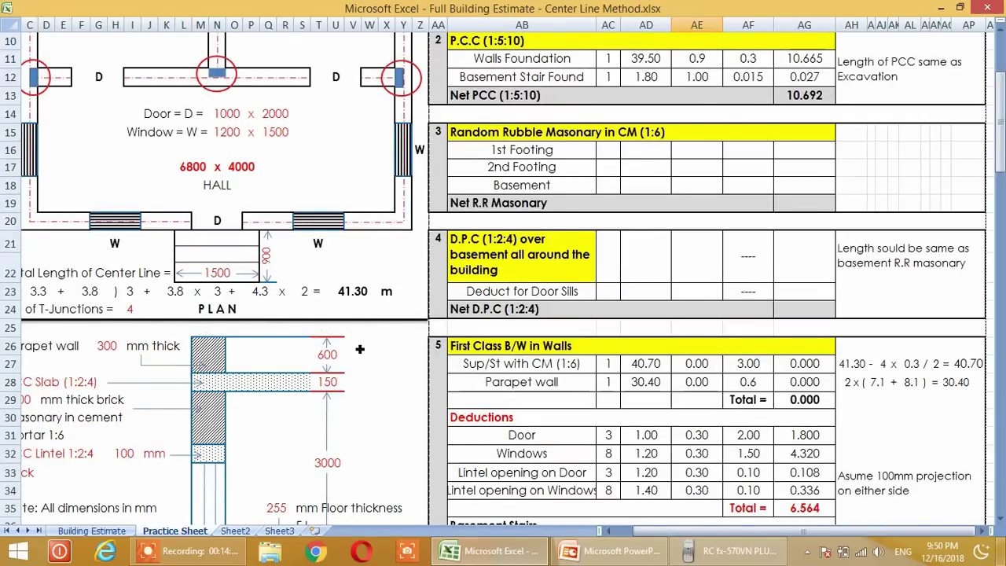
{"action": "scroll", "coordinate": [359, 349], "scroll_direction": "up", "scroll_amount": 3}
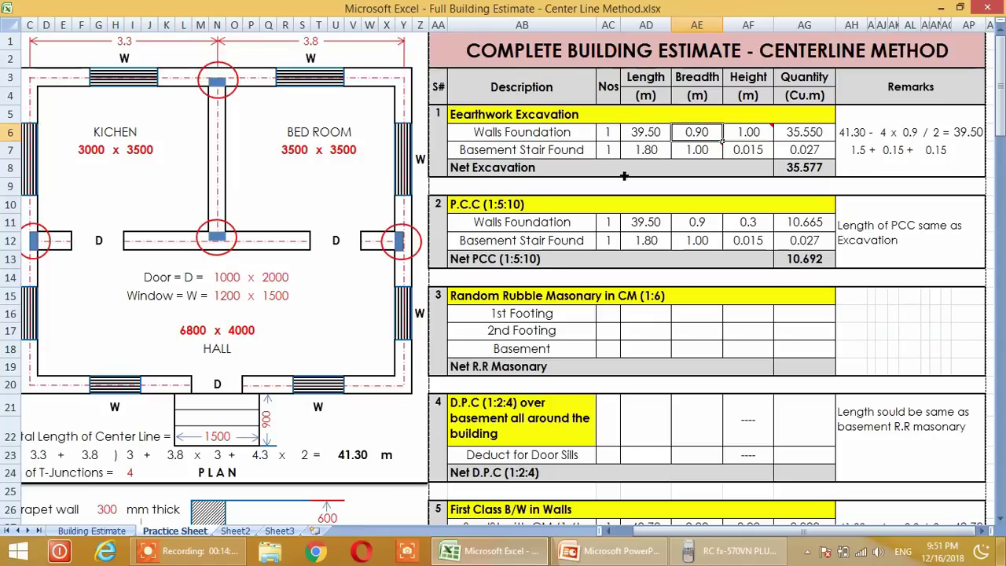
Compare the lean concrete bed under the steps with the stair depth on the plan to explain the stair foundation's breadth
{"action": "scroll", "coordinate": [224, 276], "scroll_direction": "down", "scroll_amount": 8}
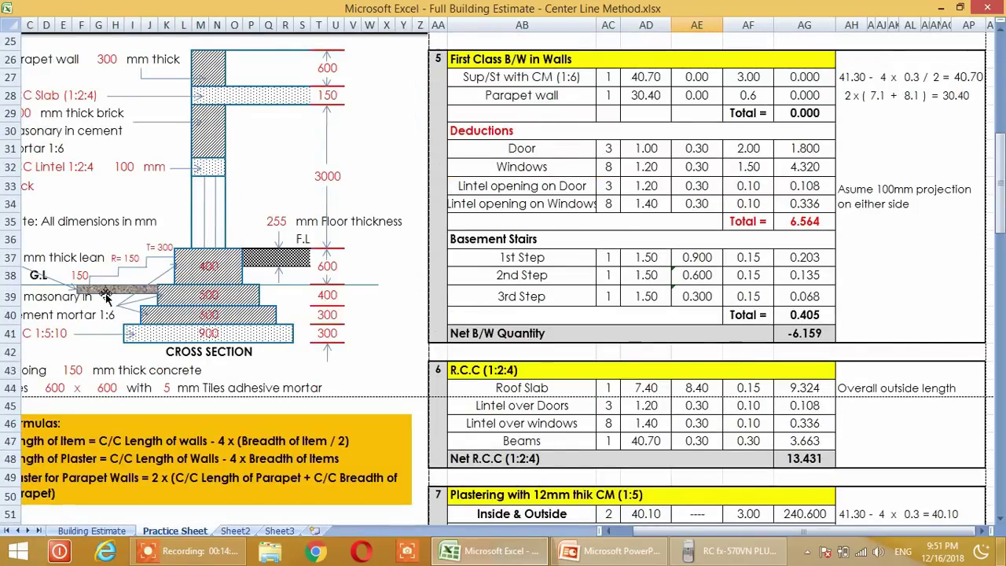
{"action": "scroll", "coordinate": [110, 302], "scroll_direction": "up", "scroll_amount": 1}
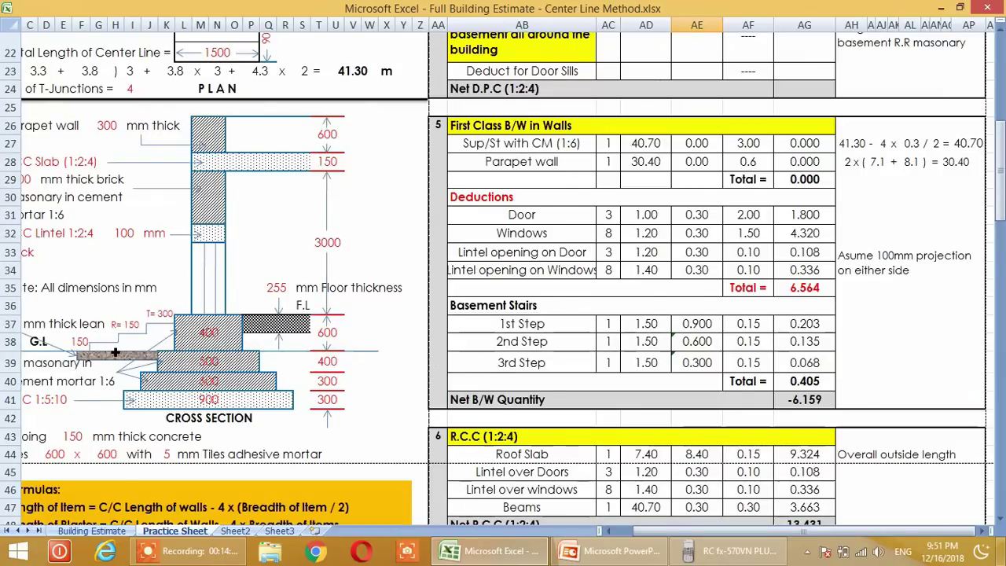
{"action": "scroll", "coordinate": [118, 338], "scroll_direction": "up", "scroll_amount": 5}
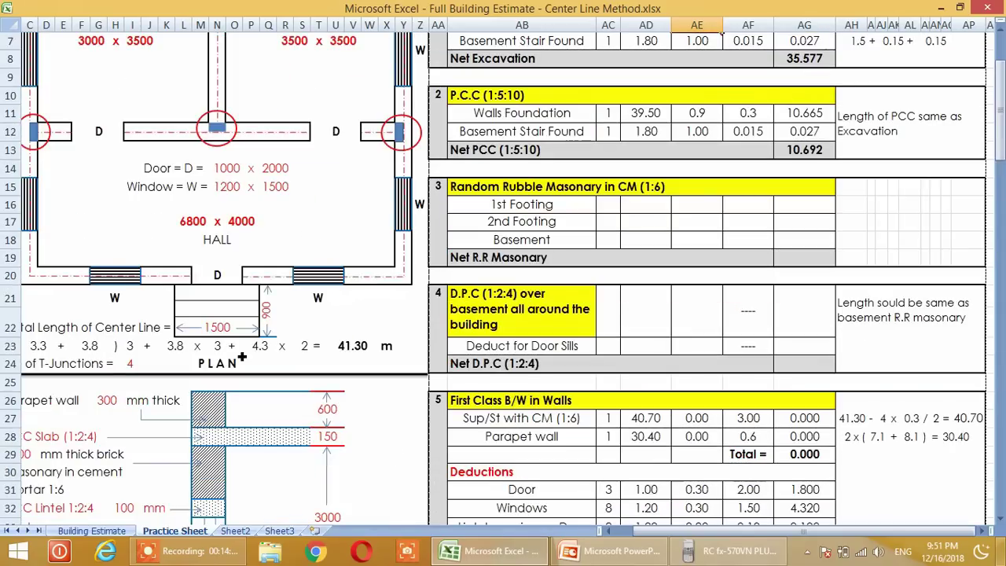
{"action": "scroll", "coordinate": [267, 335], "scroll_direction": "down", "scroll_amount": 8}
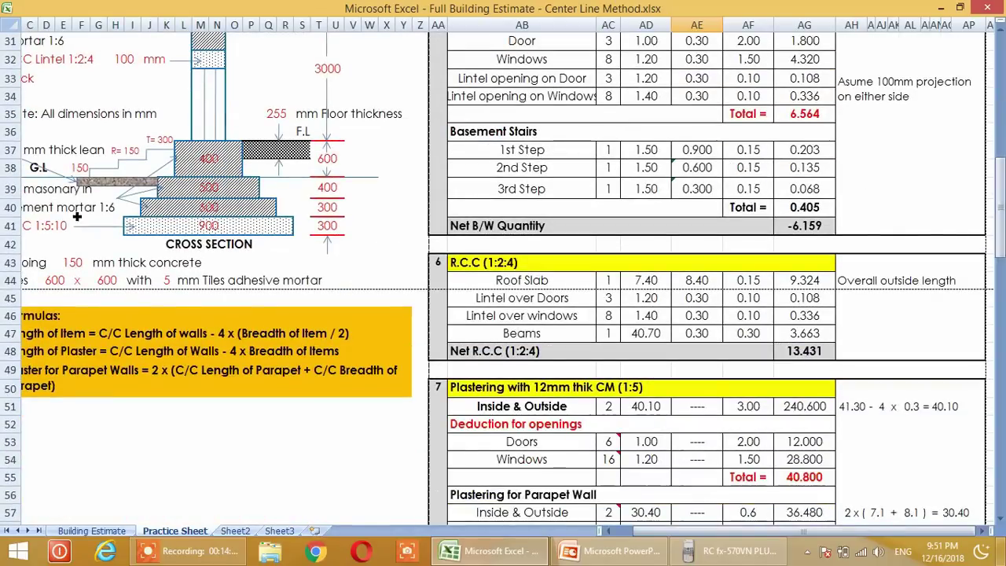
{"action": "scroll", "coordinate": [533, 318], "scroll_direction": "up", "scroll_amount": 2}
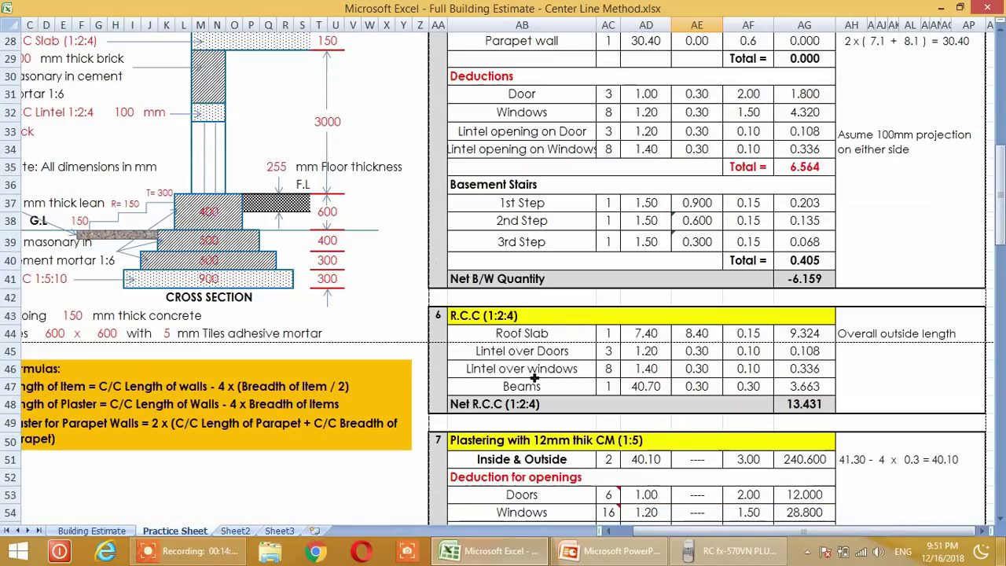
{"action": "scroll", "coordinate": [170, 355], "scroll_direction": "up", "scroll_amount": 1}
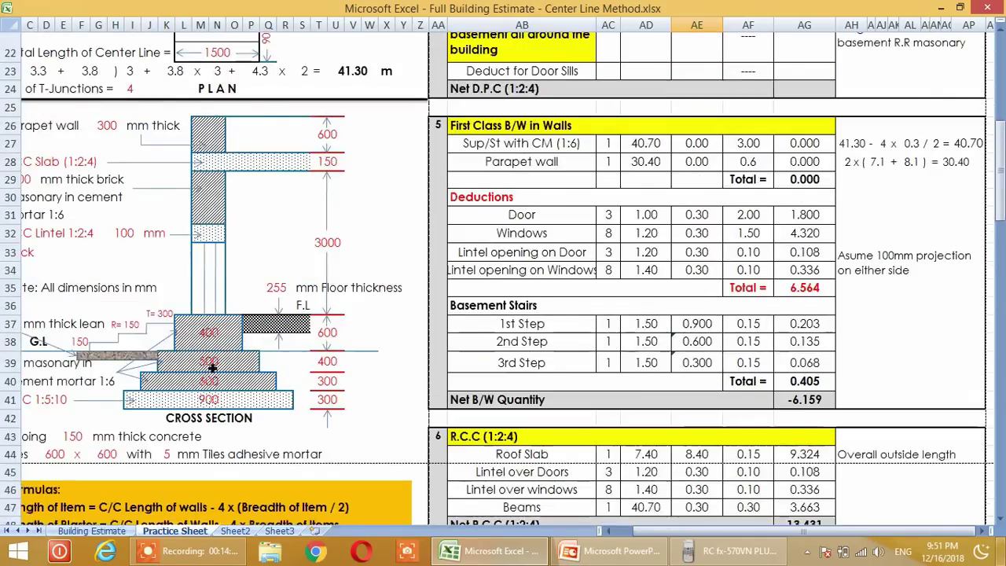
Examine the stacked footing widths in the cross-section, picking out the second footing and the basement wall above it
{"action": "scroll", "coordinate": [212, 368], "scroll_direction": "up", "scroll_amount": 1}
{"action": "scroll", "coordinate": [213, 368], "scroll_direction": "down", "scroll_amount": 1}
{"action": "scroll", "coordinate": [213, 368], "scroll_direction": "down", "scroll_amount": 1}
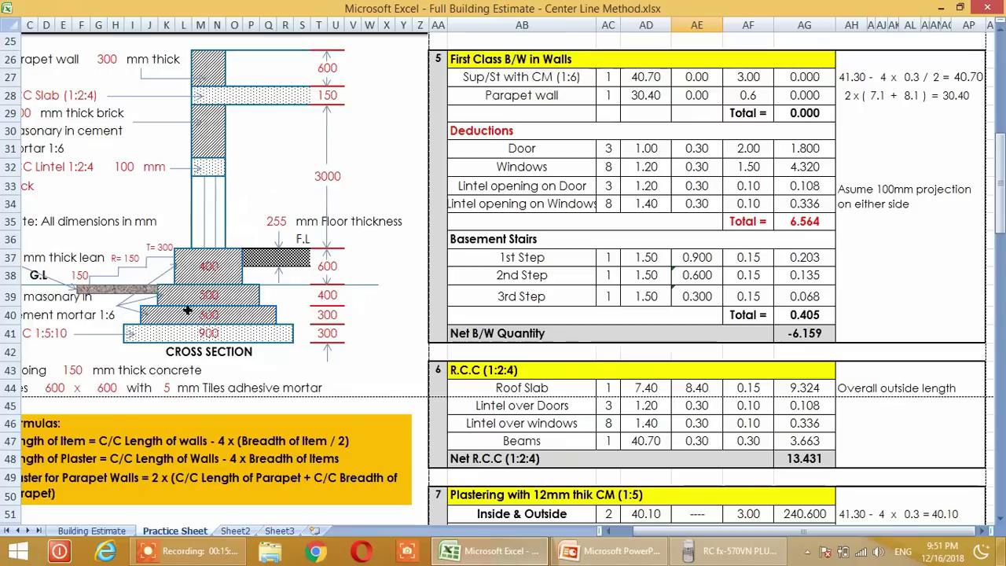
{"action": "left_click", "coordinate": [210, 303]}
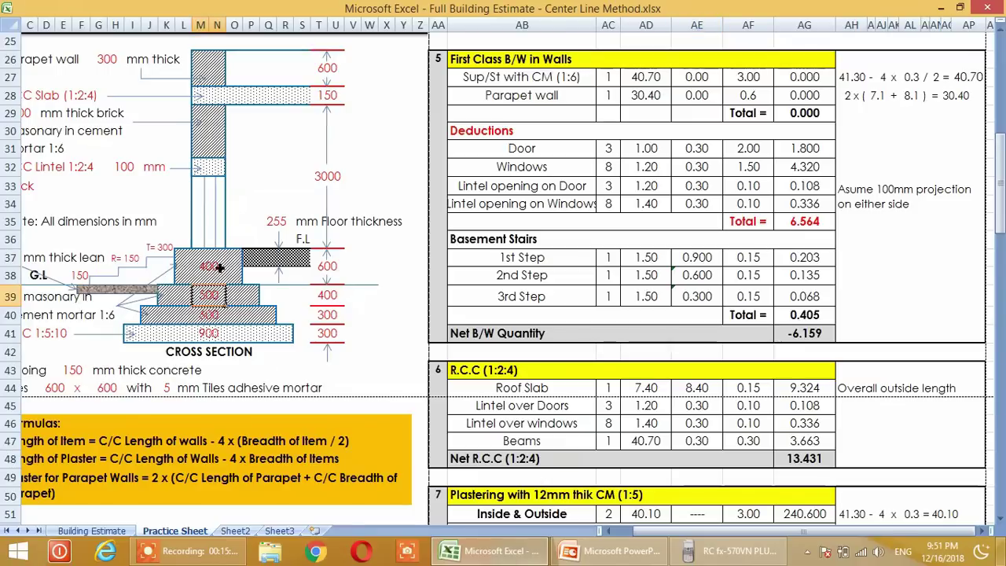
{"action": "scroll", "coordinate": [221, 268], "scroll_direction": "up", "scroll_amount": 1}
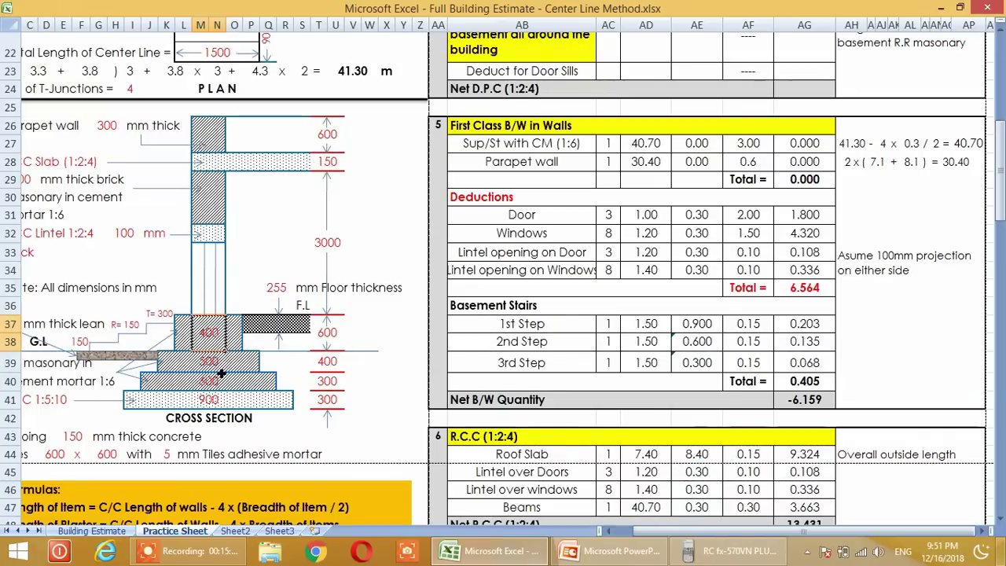
Switch to the fx-570VN PLUS calculator and compute half the difference between the 500 and 400 mm widths in the cross-section
{"action": "key", "text": "Escape"}
{"action": "scroll", "coordinate": [214, 377], "scroll_direction": "down", "scroll_amount": 3}
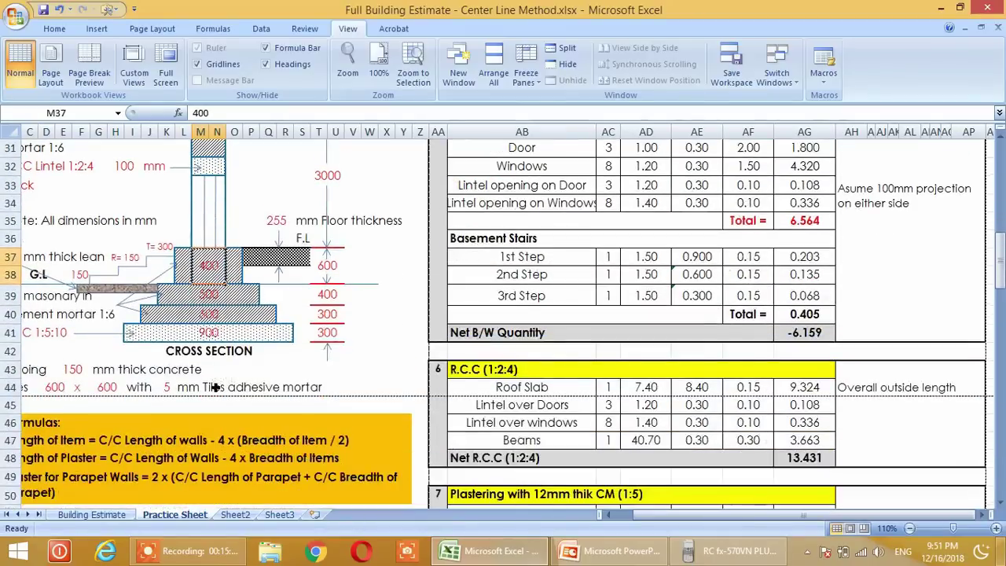
{"action": "scroll", "coordinate": [215, 387], "scroll_direction": "up", "scroll_amount": 1}
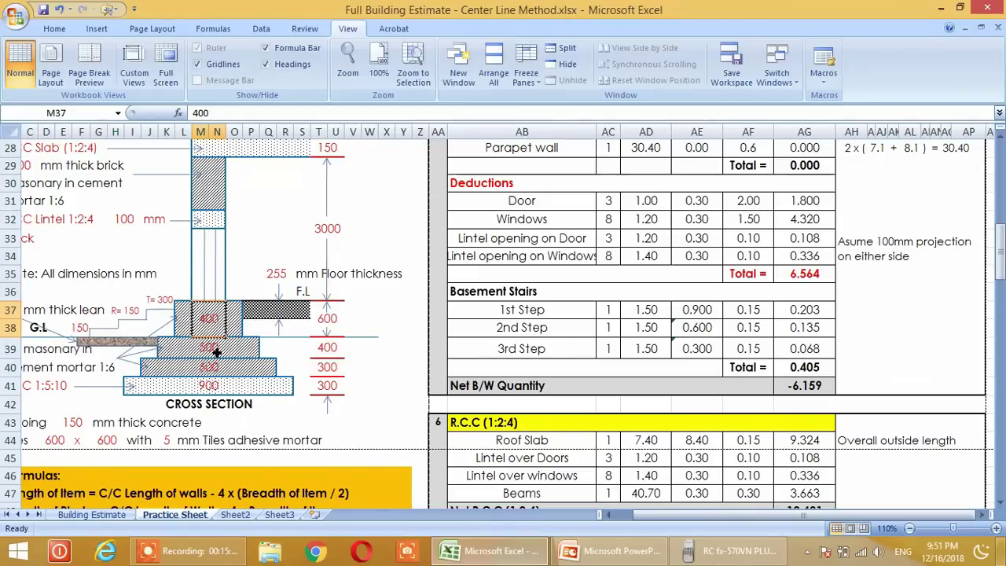
{"action": "left_click", "coordinate": [692, 553]}
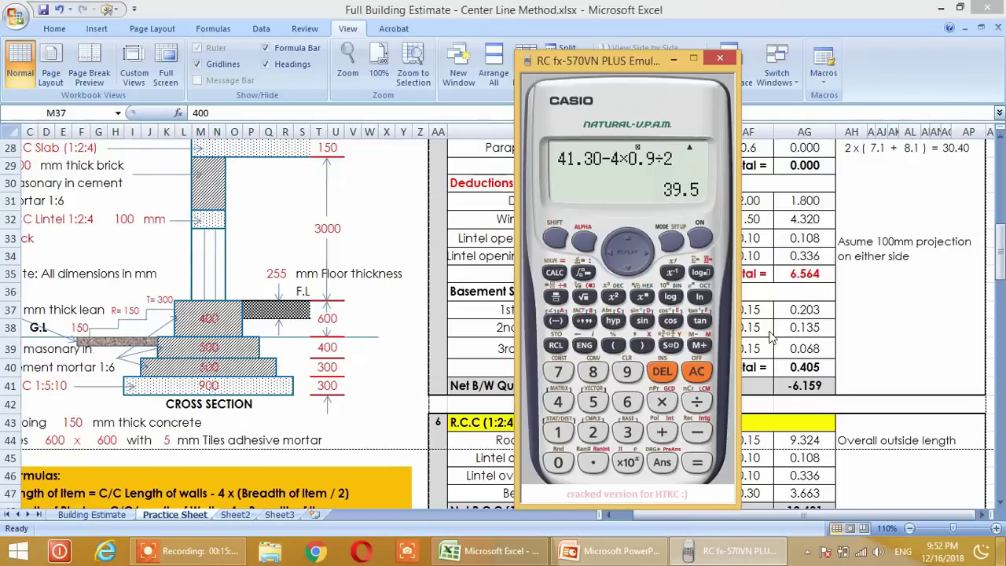
{"action": "key", "text": "Escape"}
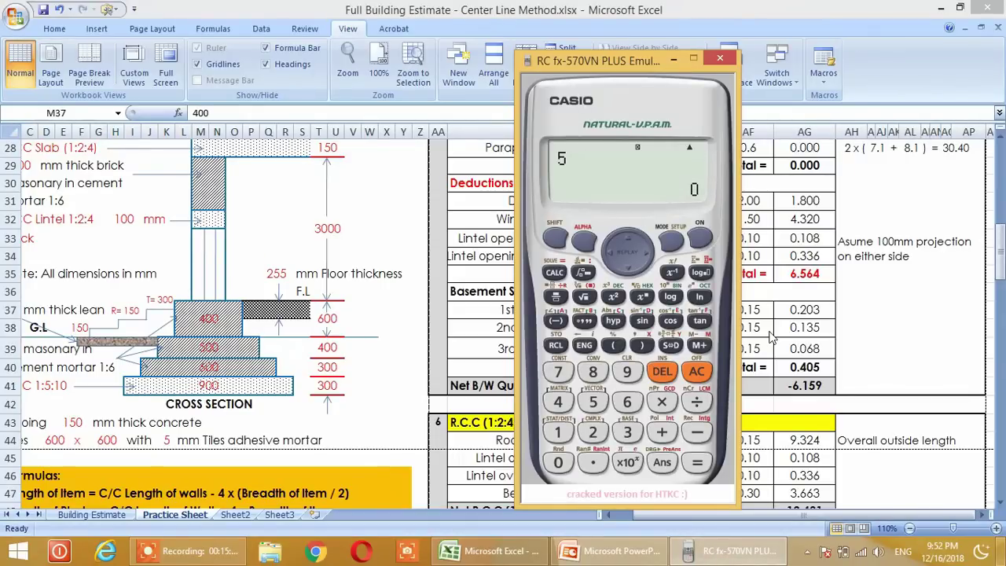
{"action": "type", "text": "500-40/"}
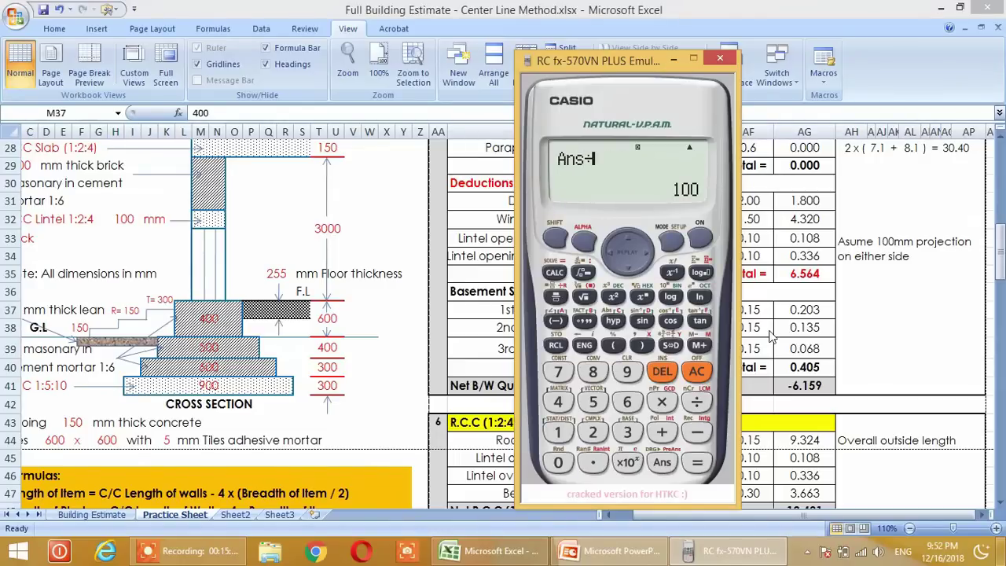
{"action": "key", "text": "Return"}
Compute the stair foundation's breadth in metres as 150+300+300+250, divided by 1000
{"action": "key", "text": "Escape"}
{"action": "type", "text": "150+"}
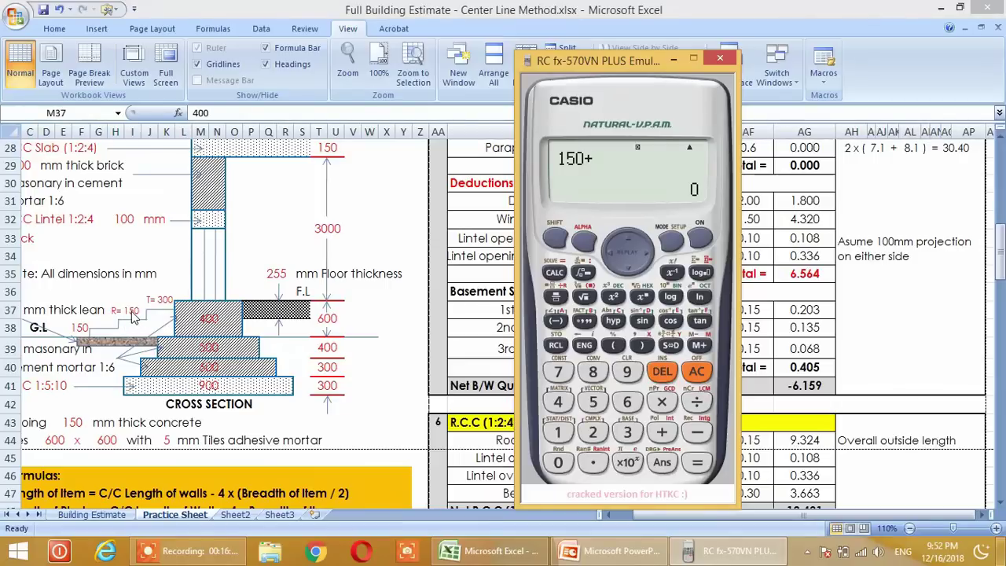
{"action": "type", "text": "+300"}
{"action": "type", "text": "+300+250"}
{"action": "key", "text": "Return"}
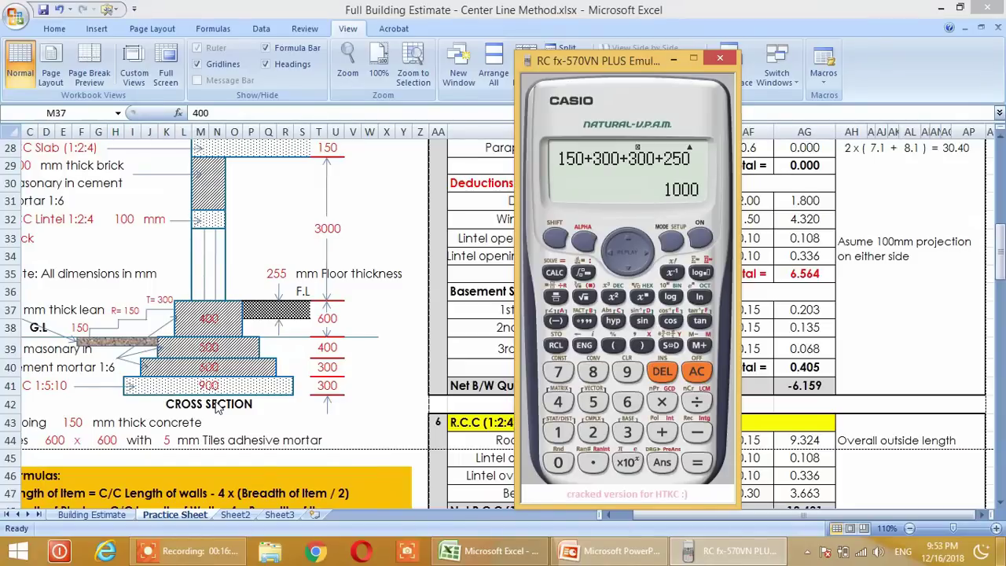
{"action": "type", "text": "/1000"}
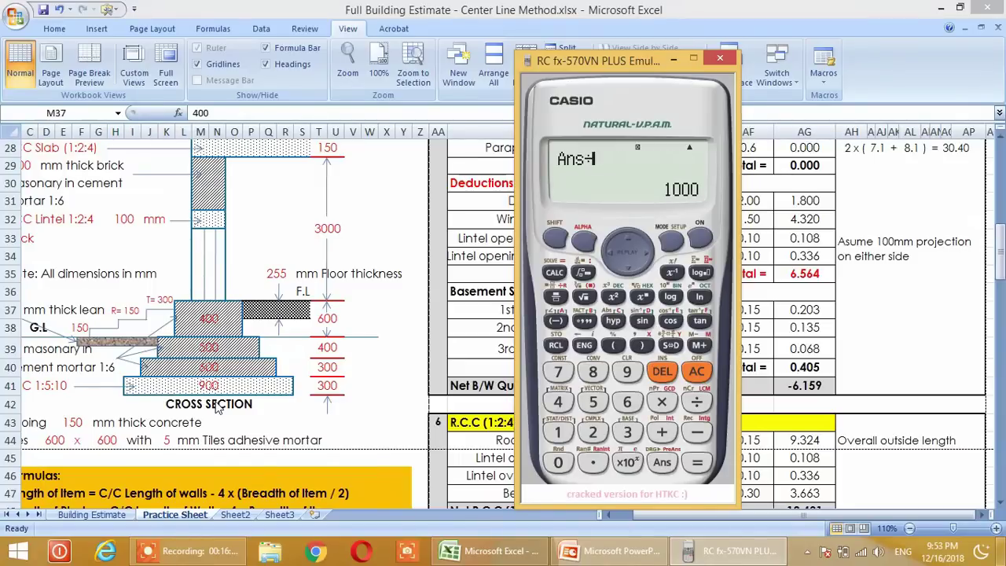
{"action": "key", "text": "Return"}
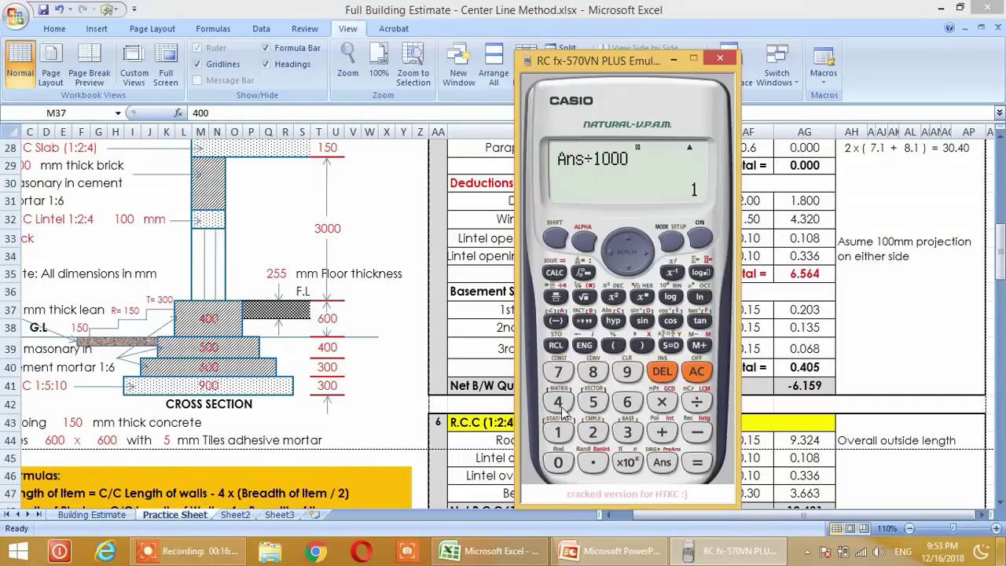
Return to the Excel estimate and inspect the Basement Stair Found breadth and height formulas under the earthwork excavation
{"action": "key", "text": "alt+Tab"}
{"action": "scroll", "coordinate": [753, 308], "scroll_direction": "up", "scroll_amount": 8}
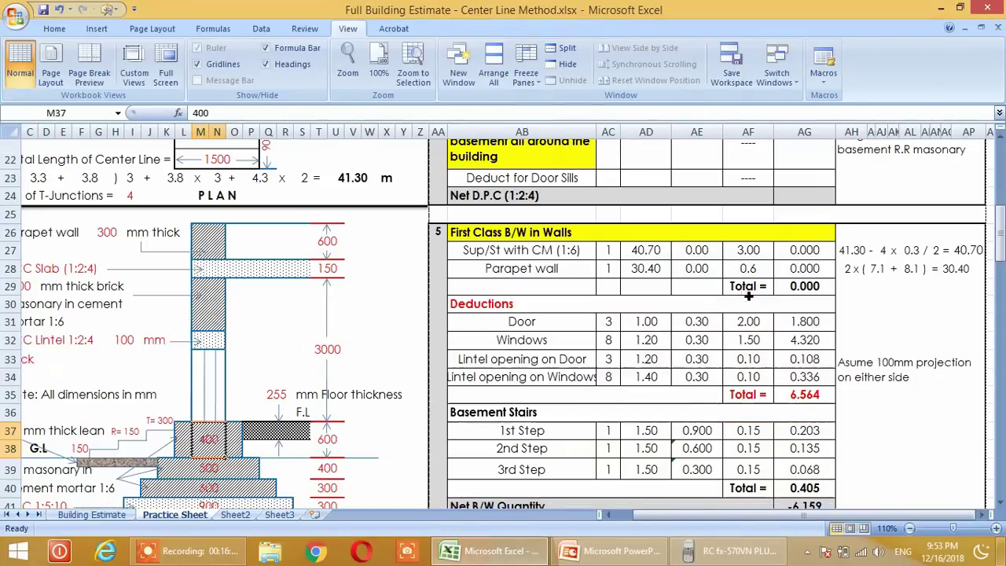
{"action": "scroll", "coordinate": [755, 309], "scroll_direction": "up", "scroll_amount": 1}
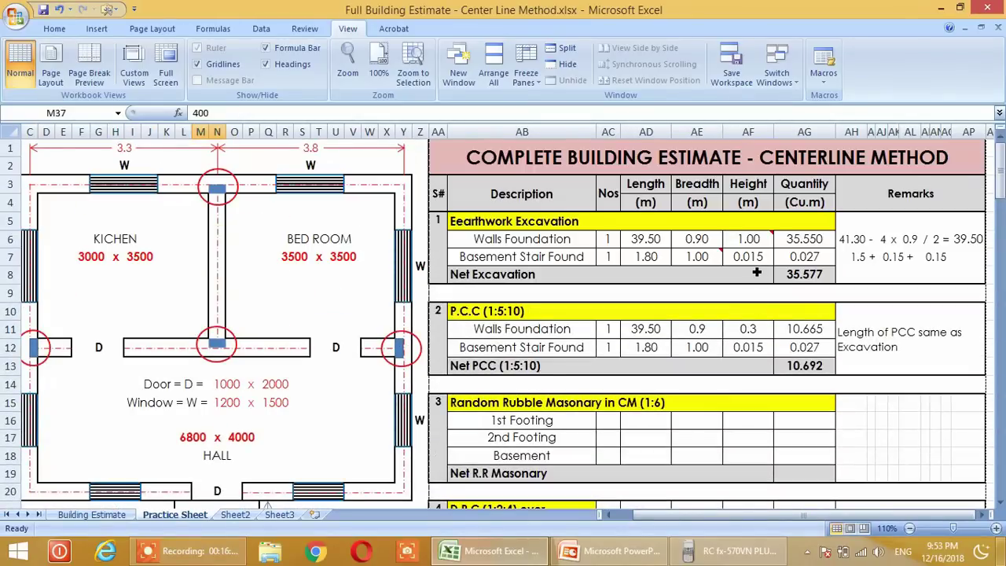
{"action": "left_click", "coordinate": [712, 257]}
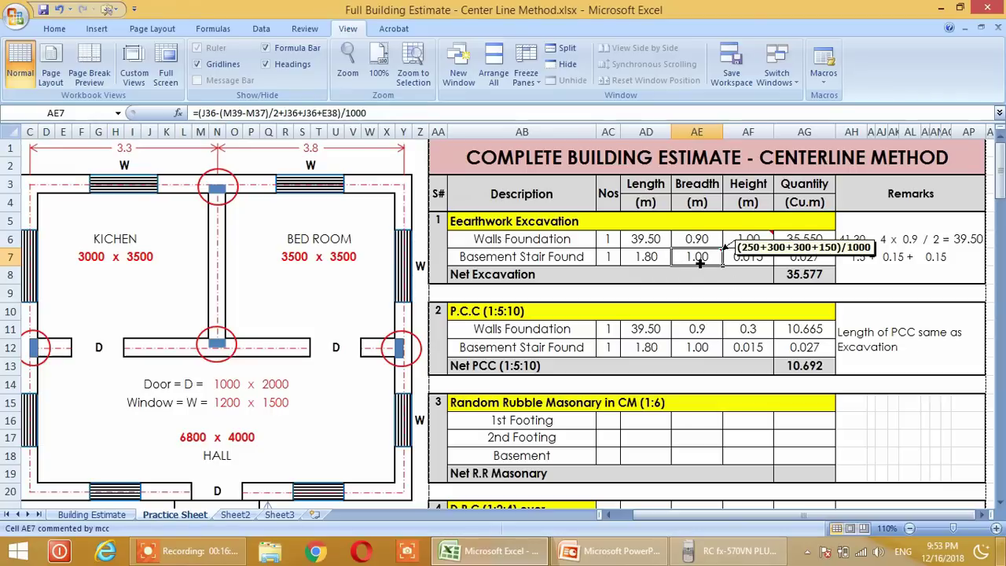
{"action": "mouse_move", "coordinate": [699, 262]}
{"action": "key", "text": "Right"}
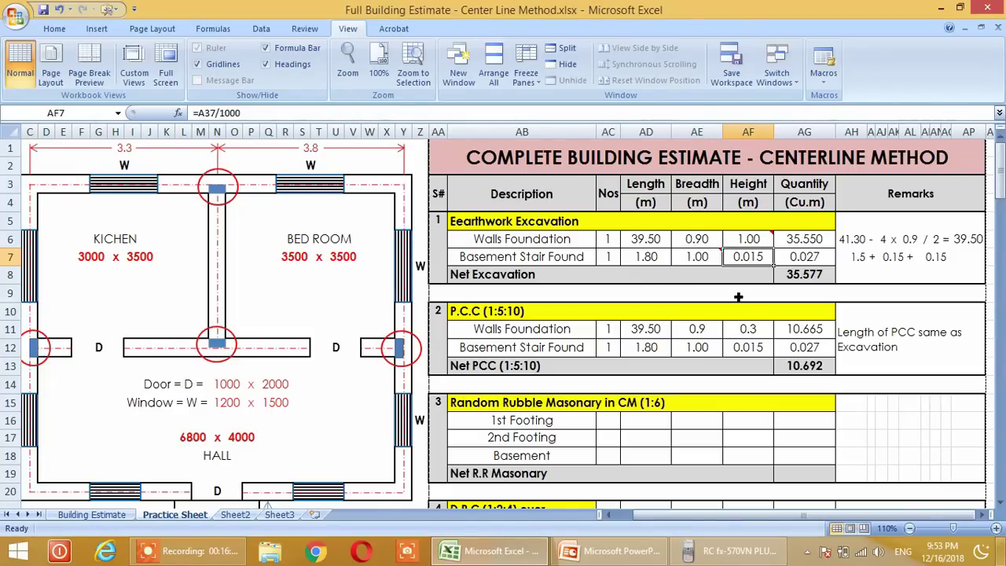
Trace the stair foundation's height to the lean concrete thickness in the cross-section, set it to 150 mm, and review Net Excavation
{"action": "scroll", "coordinate": [390, 387], "scroll_direction": "down", "scroll_amount": 6}
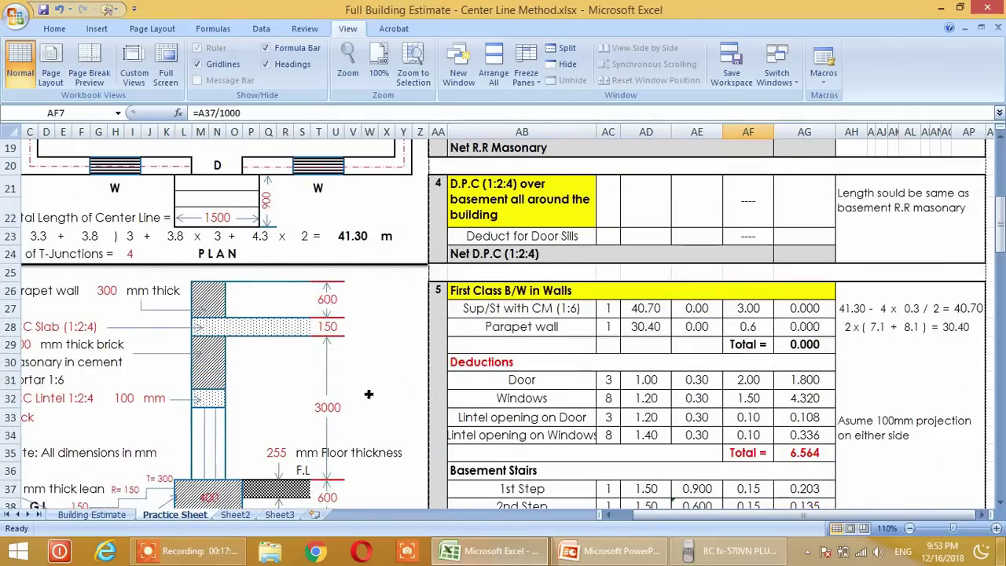
{"action": "scroll", "coordinate": [151, 418], "scroll_direction": "down", "scroll_amount": 4}
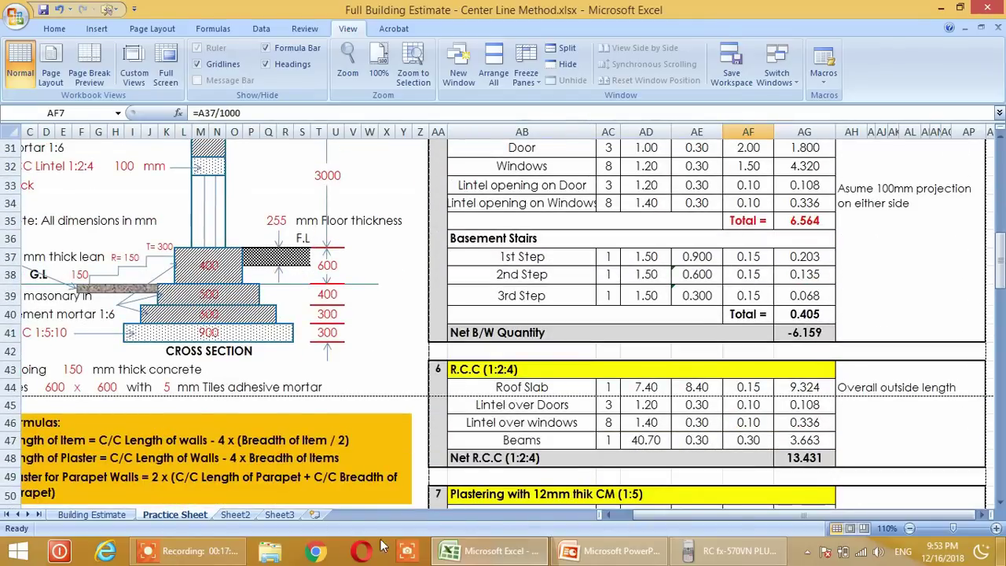
{"action": "left_click_drag", "start_coordinate": [638, 516], "coordinate": [623, 515]}
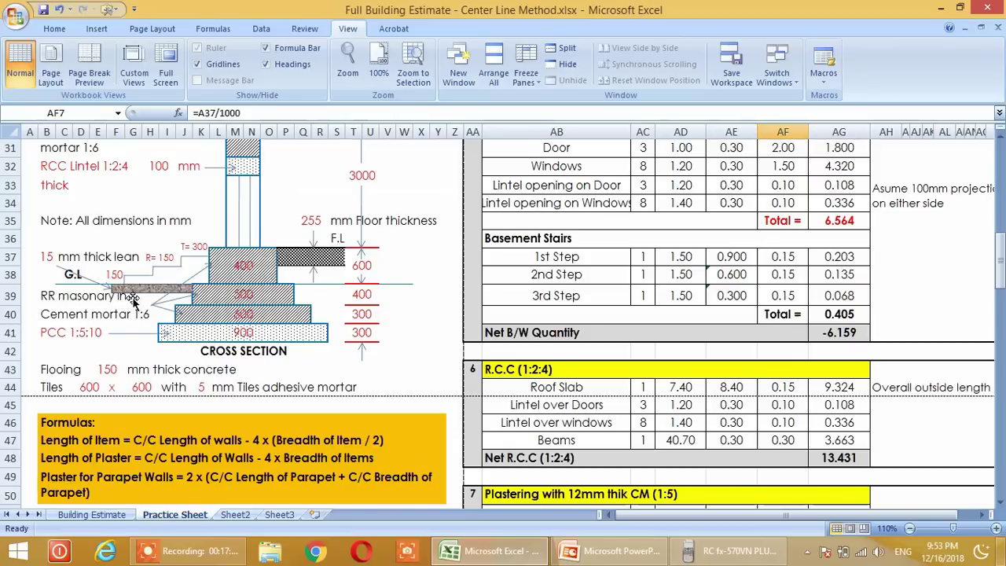
{"action": "key", "text": "ctrl+bracketleft"}
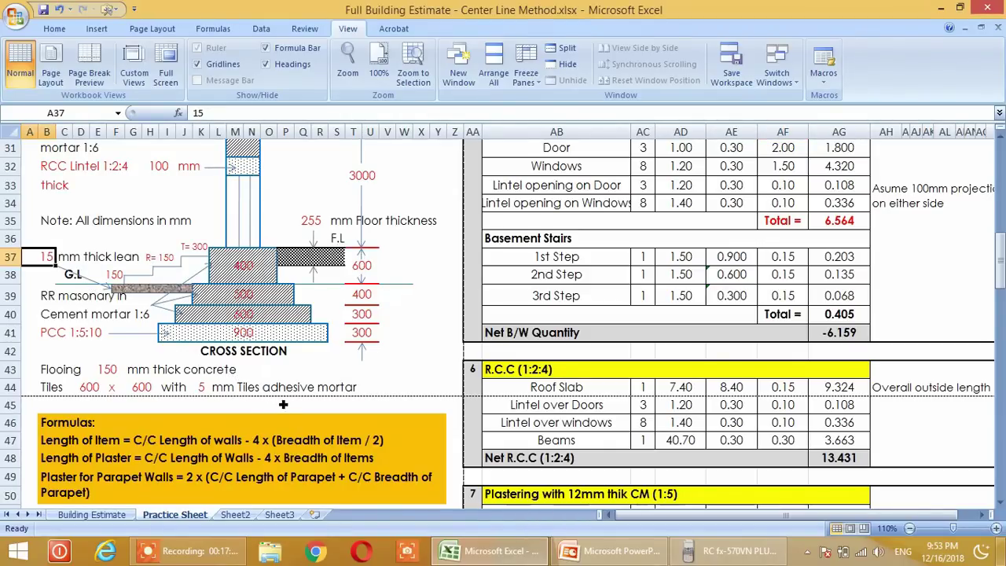
{"action": "scroll", "coordinate": [189, 371], "scroll_direction": "up", "scroll_amount": 1}
{"action": "scroll", "coordinate": [199, 390], "scroll_direction": "up", "scroll_amount": 1}
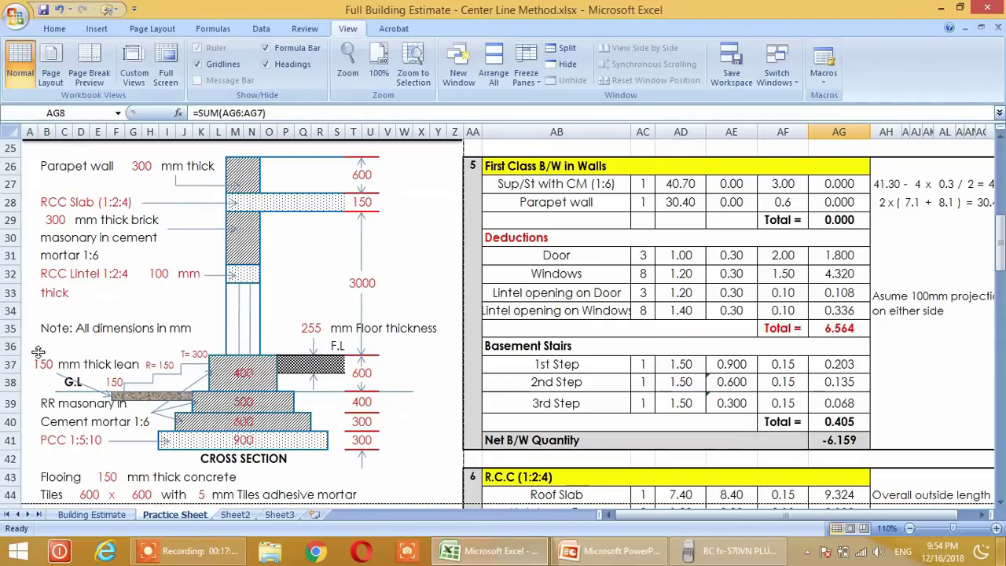
{"action": "scroll", "coordinate": [639, 355], "scroll_direction": "up", "scroll_amount": 2}
{"action": "scroll", "coordinate": [638, 356], "scroll_direction": "up", "scroll_amount": 6}
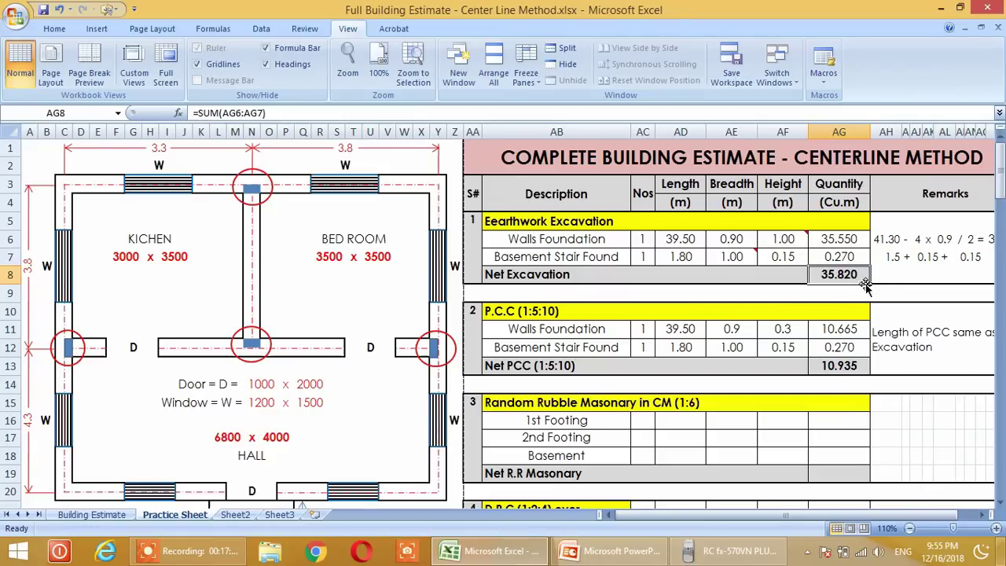
Link the P.C.C (1:5:10) lengths of Walls Foundation and Basement Stair Found to the matching excavation lengths in AD6 and AD7
{"action": "scroll", "coordinate": [699, 276], "scroll_direction": "down", "scroll_amount": 1}
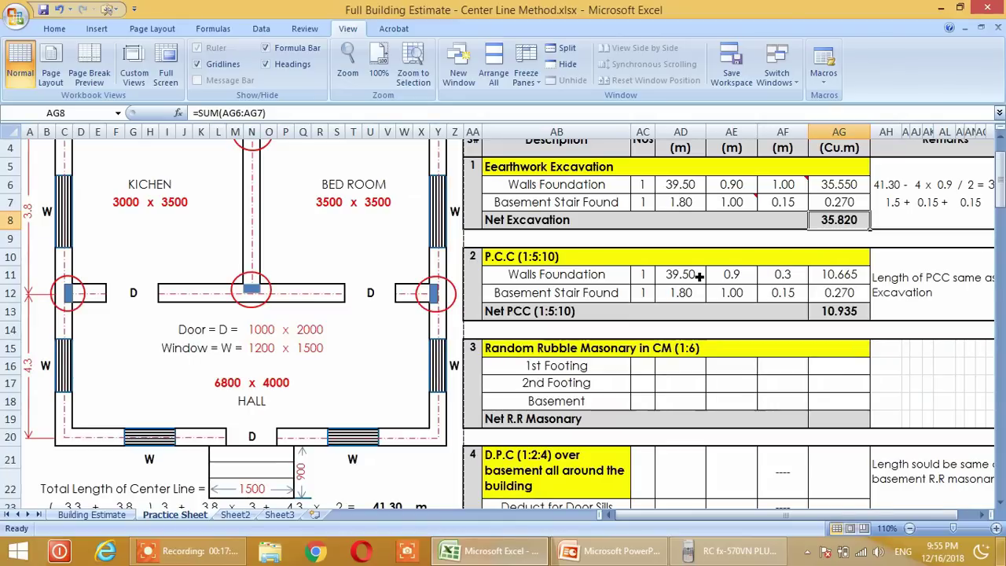
{"action": "left_click_drag", "start_coordinate": [731, 512], "coordinate": [747, 513]}
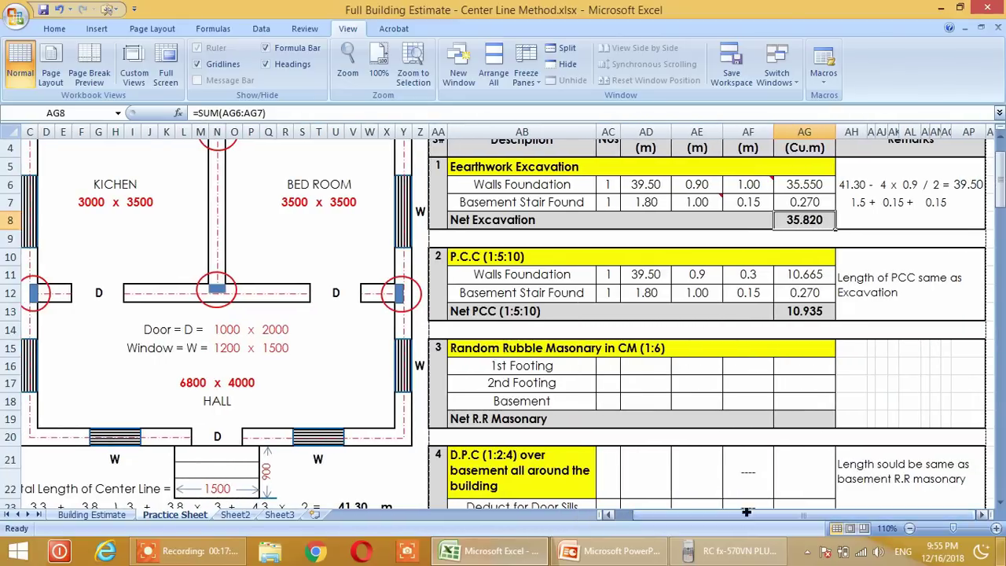
{"action": "scroll", "coordinate": [729, 431], "scroll_direction": "up", "scroll_amount": 1}
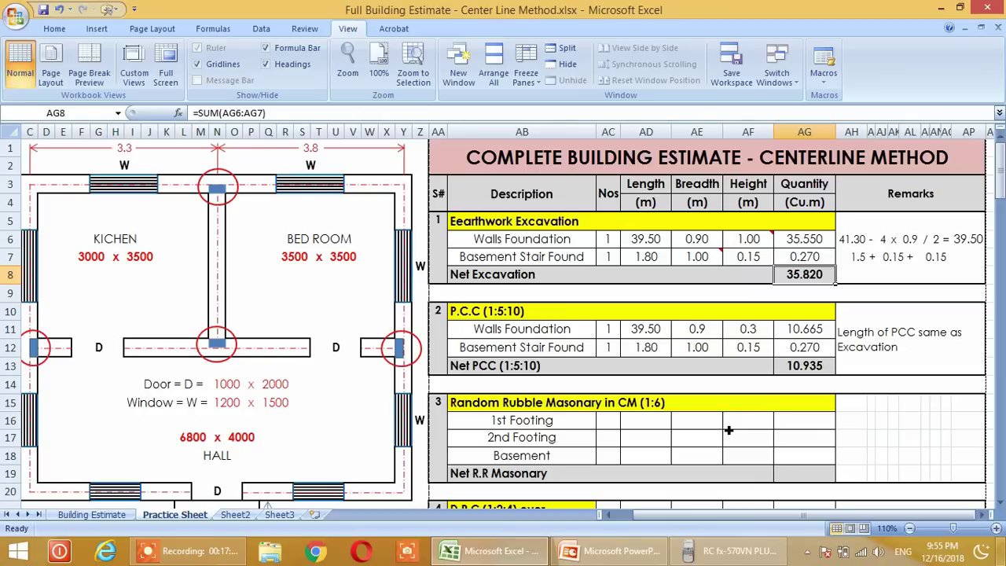
{"action": "left_click", "coordinate": [648, 332]}
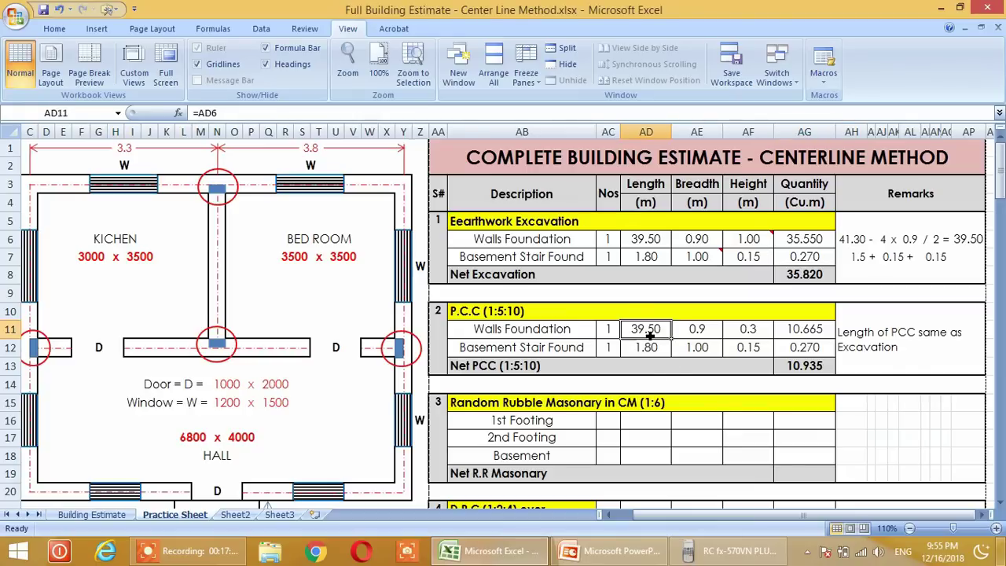
{"action": "type", "text": "="}
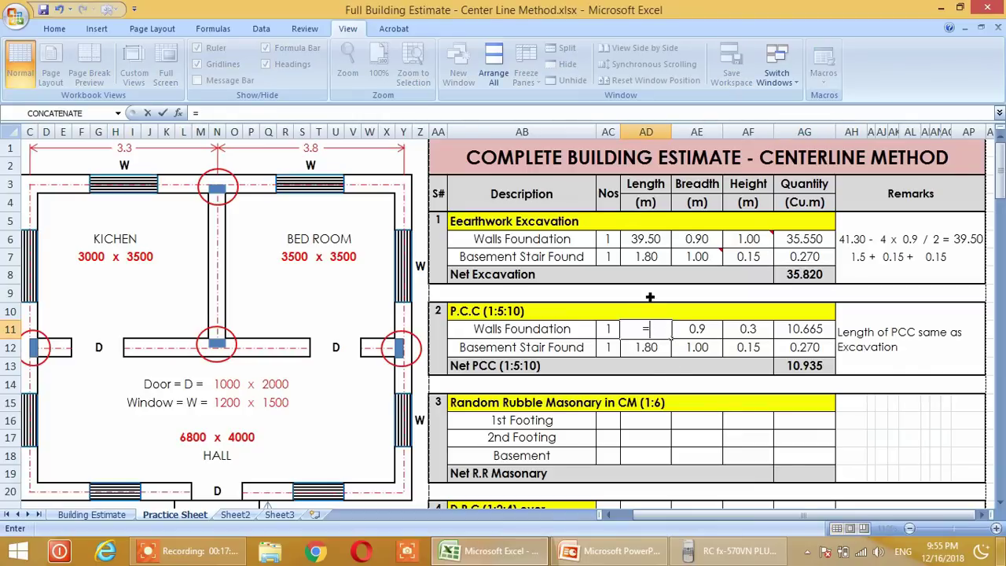
{"action": "left_click", "coordinate": [650, 239]}
{"action": "key", "text": "Return"}
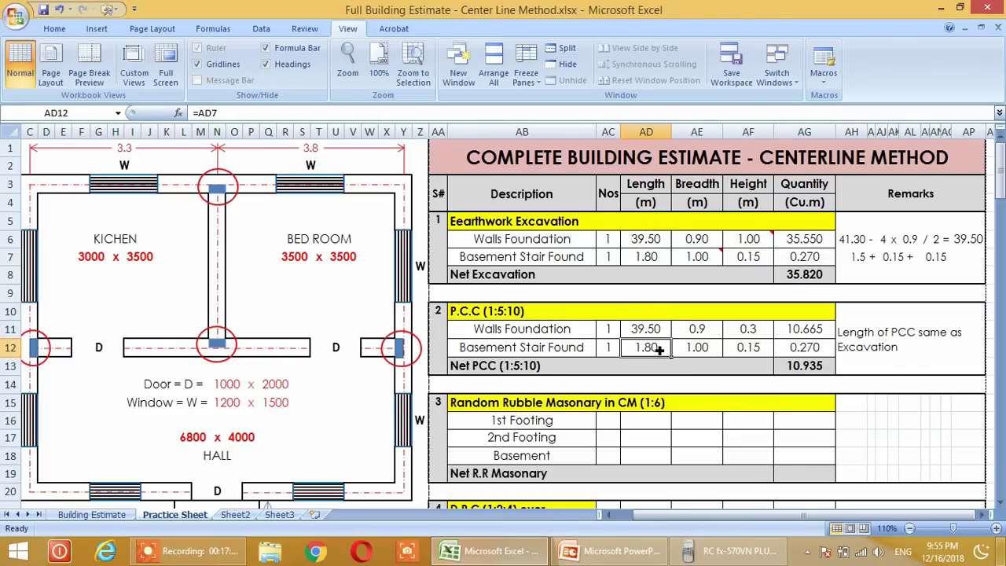
{"action": "type", "text": "="}
{"action": "left_click", "coordinate": [649, 259]}
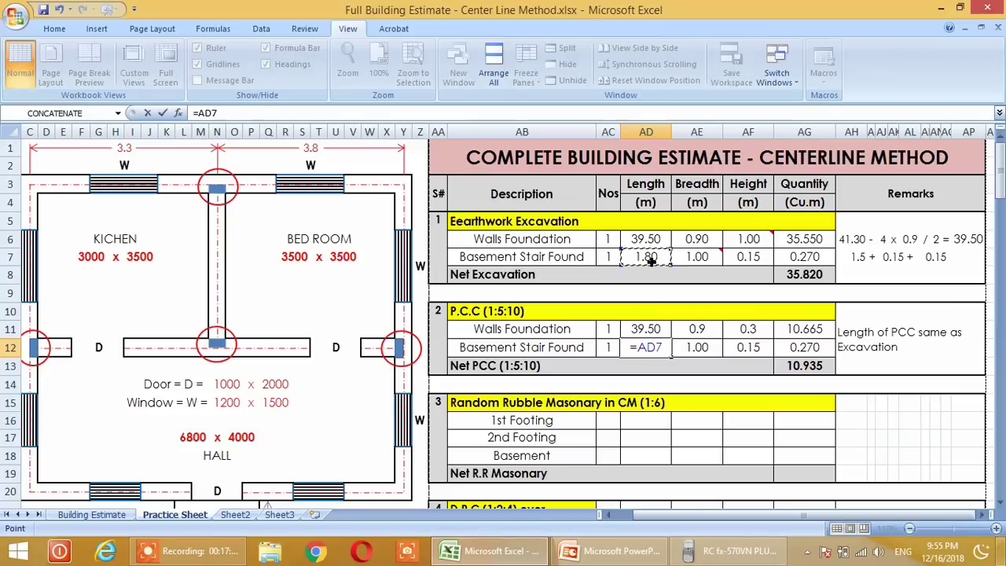
{"action": "key", "text": "Return"}
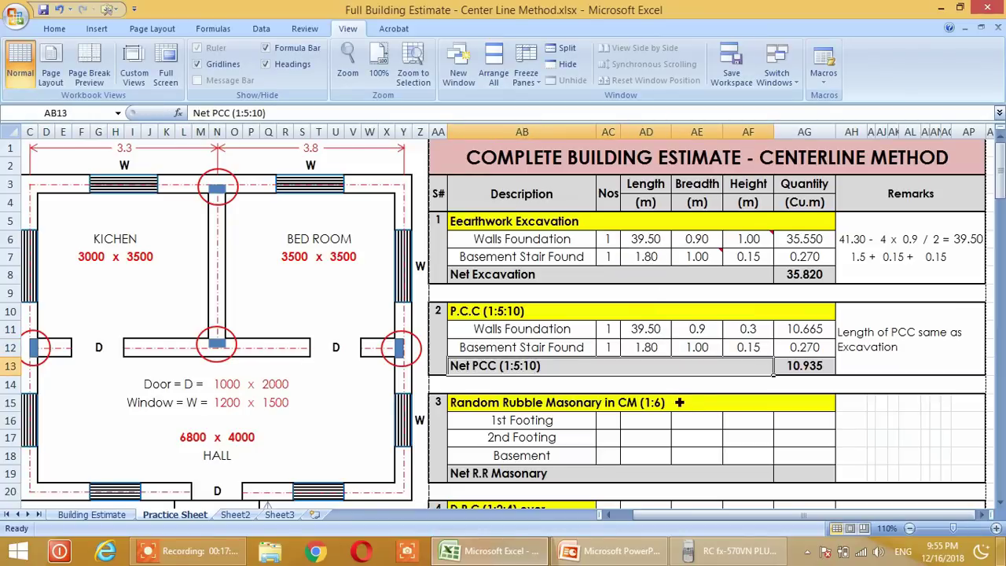
Show the P.C.C Walls Foundation breadth and height with two decimal places
{"action": "left_click", "coordinate": [698, 330]}
{"action": "left_click", "coordinate": [54, 29]}
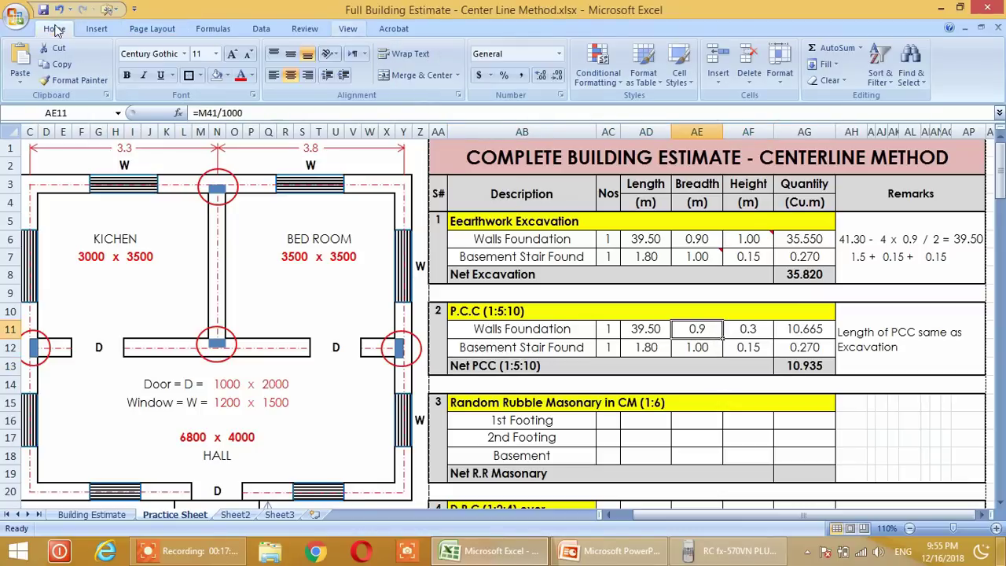
{"action": "left_click", "coordinate": [544, 76]}
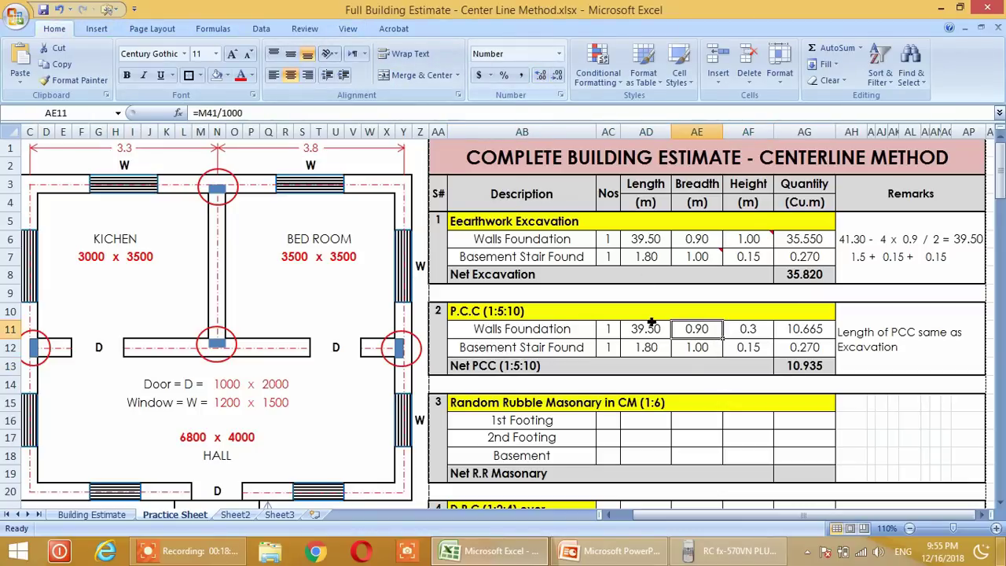
{"action": "left_click", "coordinate": [687, 366]}
{"action": "left_click", "coordinate": [748, 332]}
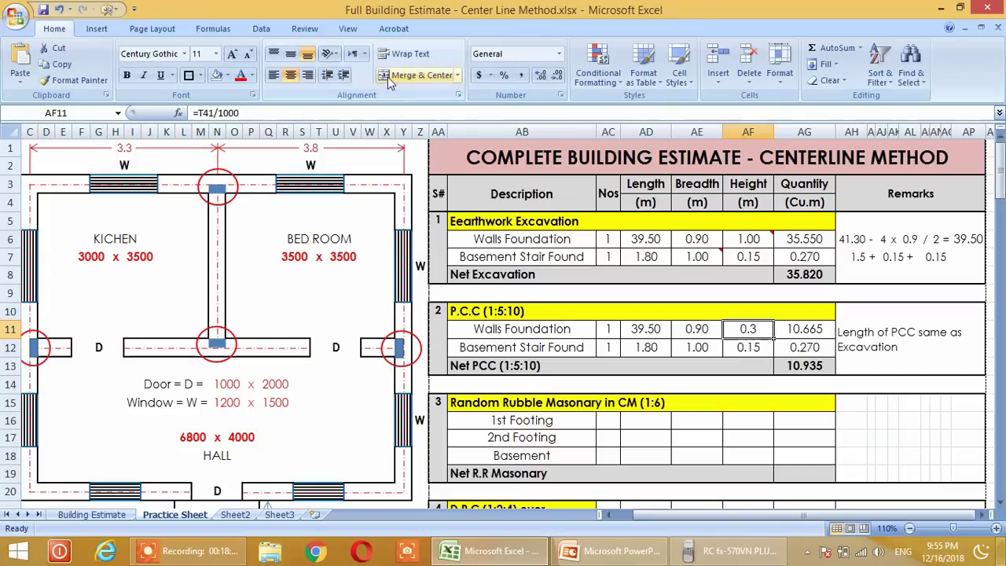
{"action": "left_click", "coordinate": [543, 75]}
{"action": "left_click", "coordinate": [720, 386]}
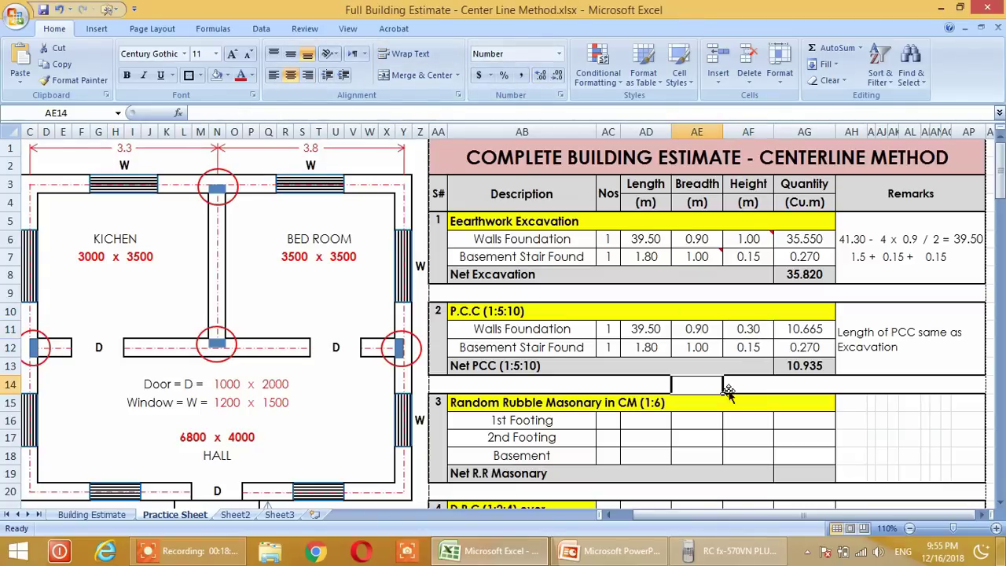
Compare the P.C.C Walls Foundation height with the thickness of the lowest concrete layer in the cross-section
{"action": "left_click", "coordinate": [755, 333]}
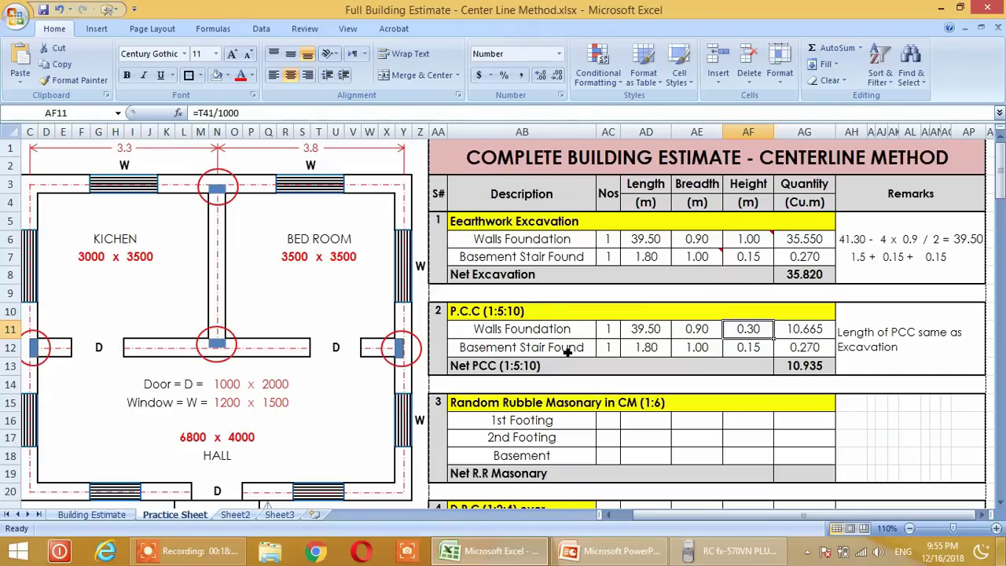
{"action": "scroll", "coordinate": [568, 352], "scroll_direction": "down", "scroll_amount": 9}
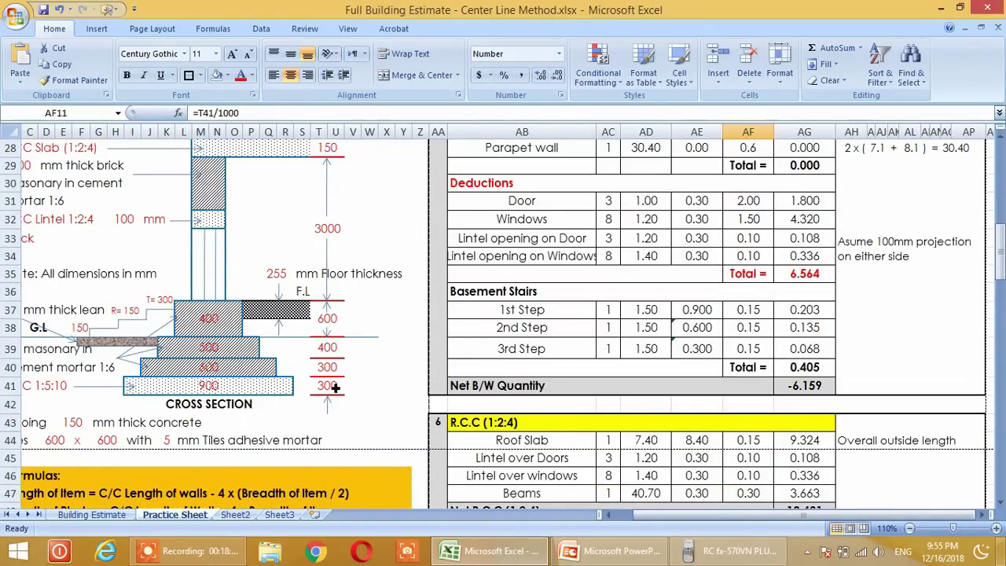
{"action": "scroll", "coordinate": [919, 367], "scroll_direction": "up", "scroll_amount": 9}
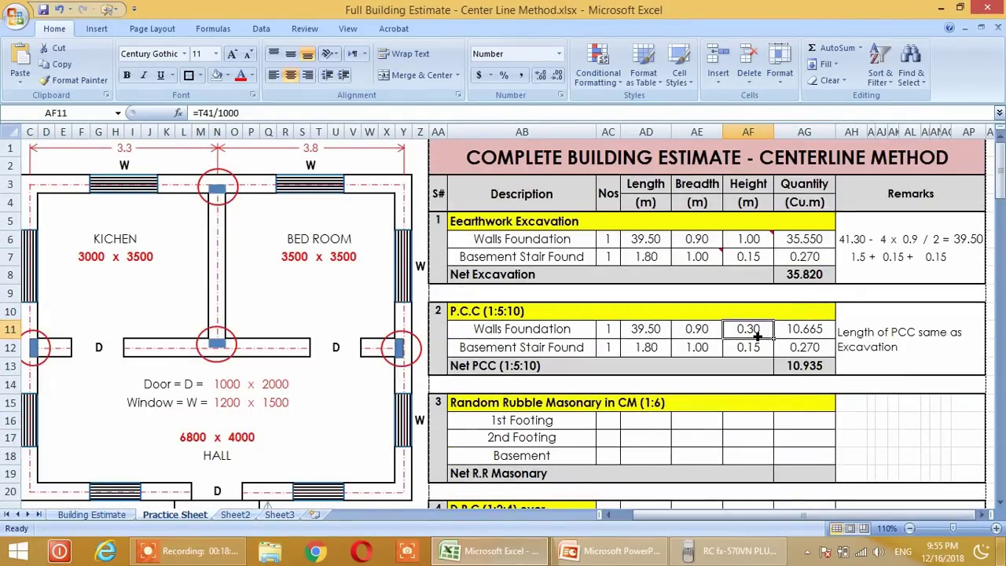
{"action": "key", "text": "Down"}
{"action": "type", "text": "0"}
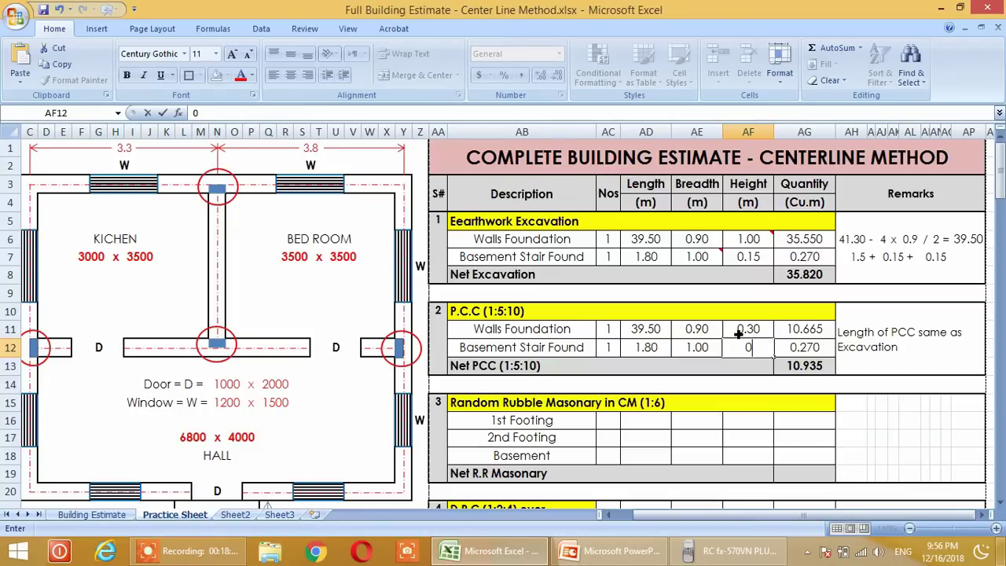
{"action": "left_click", "coordinate": [744, 332]}
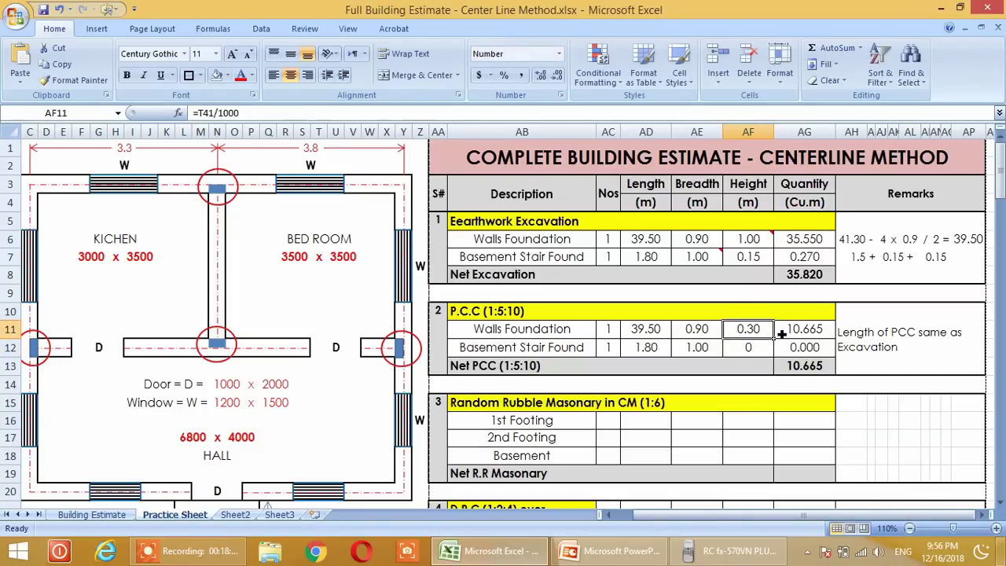
{"action": "key", "text": "ctrl+z"}
Re-enter the P.C.C Walls Foundation height in AF11 as the cross-section's lowest layer thickness divided by 1000 (=T41/1000)
{"action": "left_click", "coordinate": [747, 330]}
{"action": "type", "text": "="}
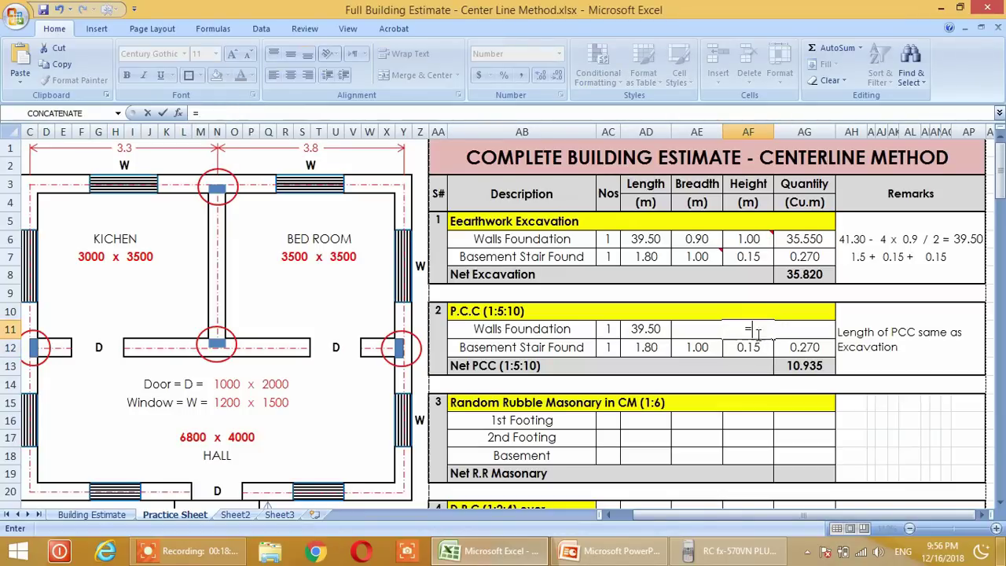
{"action": "scroll", "coordinate": [464, 336], "scroll_direction": "down", "scroll_amount": 4}
{"action": "scroll", "coordinate": [464, 336], "scroll_direction": "down", "scroll_amount": 5}
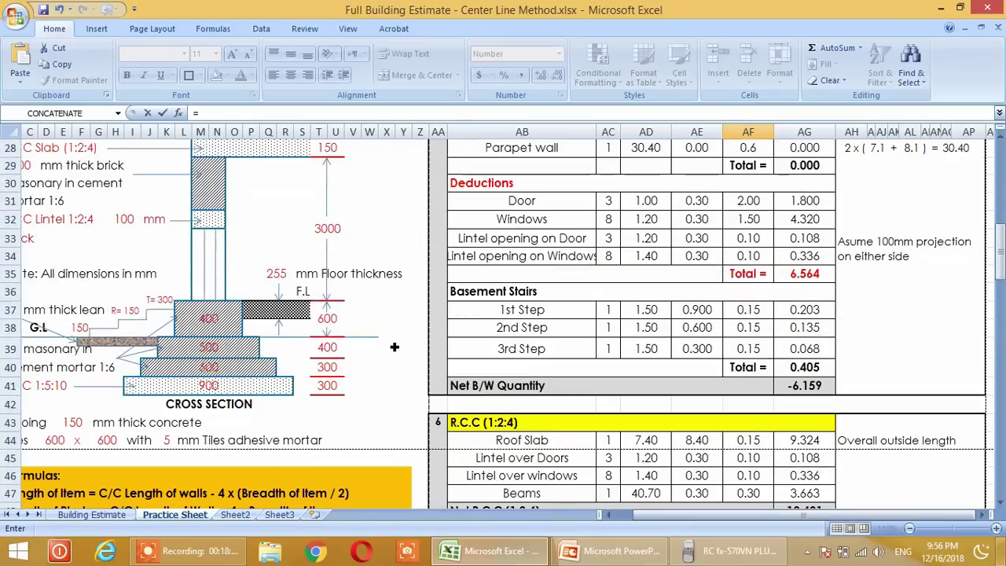
{"action": "left_click", "coordinate": [333, 390]}
{"action": "type", "text": "/10"}
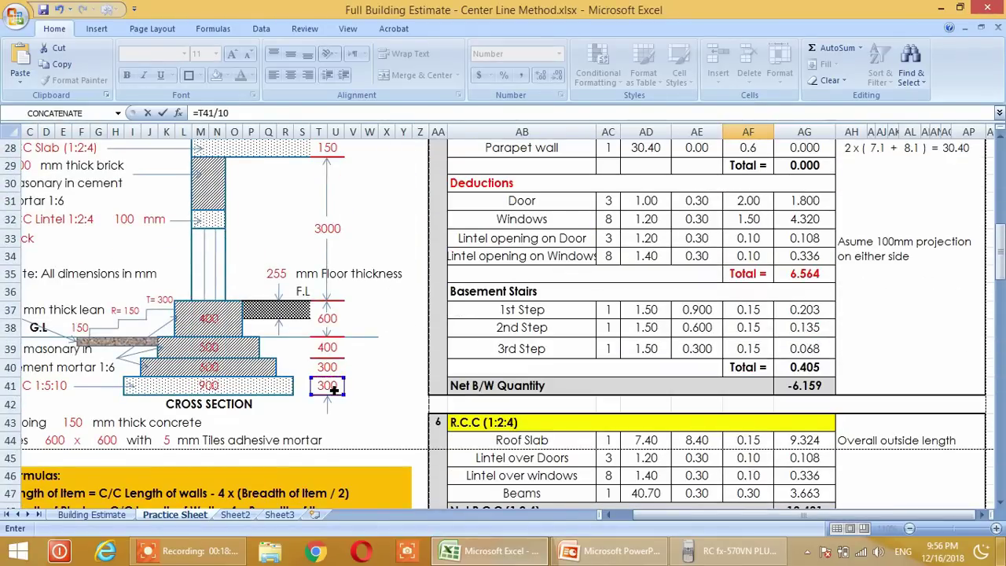
{"action": "type", "text": "0"}
{"action": "key", "text": "Return"}
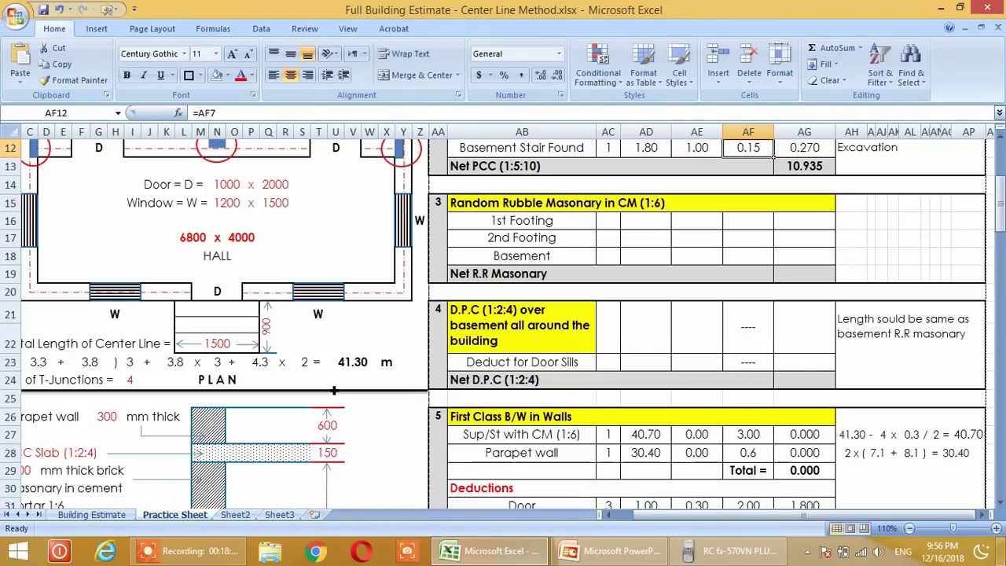
Examine the foundation layers and their labels in the cross-section, and review the P.C.C (1:5:10) quantities
{"action": "scroll", "coordinate": [687, 421], "scroll_direction": "up", "scroll_amount": 2}
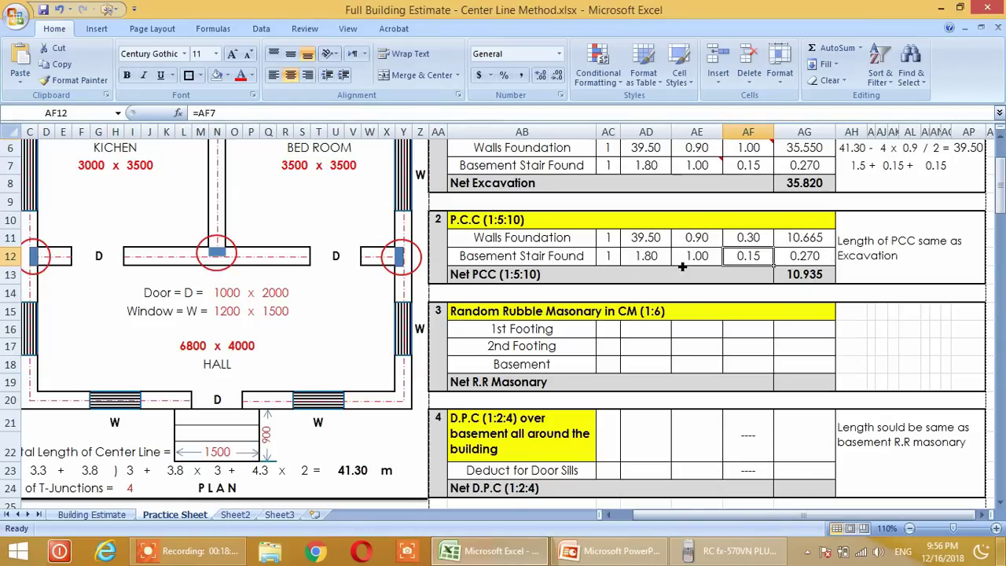
{"action": "scroll", "coordinate": [209, 382], "scroll_direction": "down", "scroll_amount": 2}
{"action": "scroll", "coordinate": [210, 381], "scroll_direction": "down", "scroll_amount": 3}
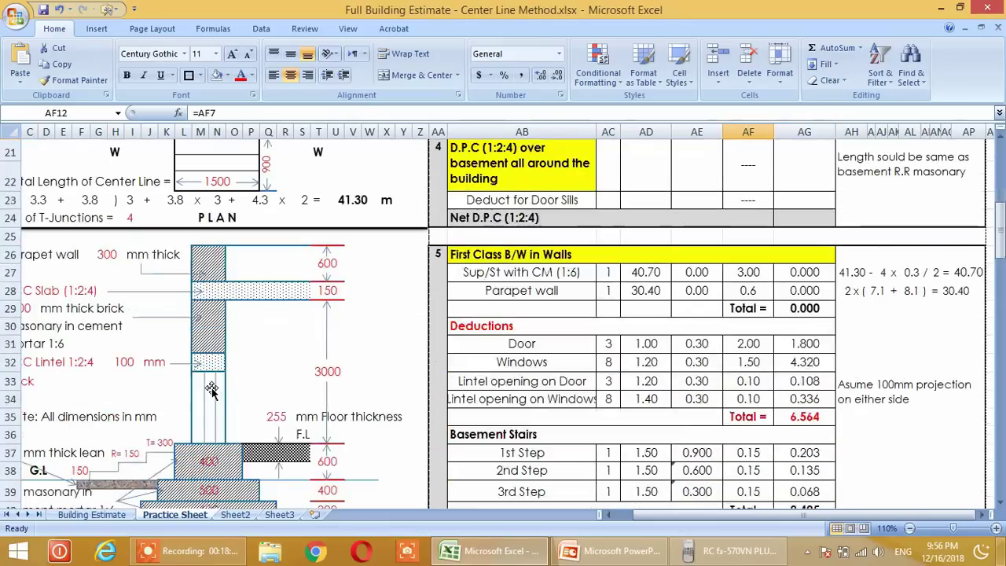
{"action": "scroll", "coordinate": [57, 454], "scroll_direction": "down", "scroll_amount": 1}
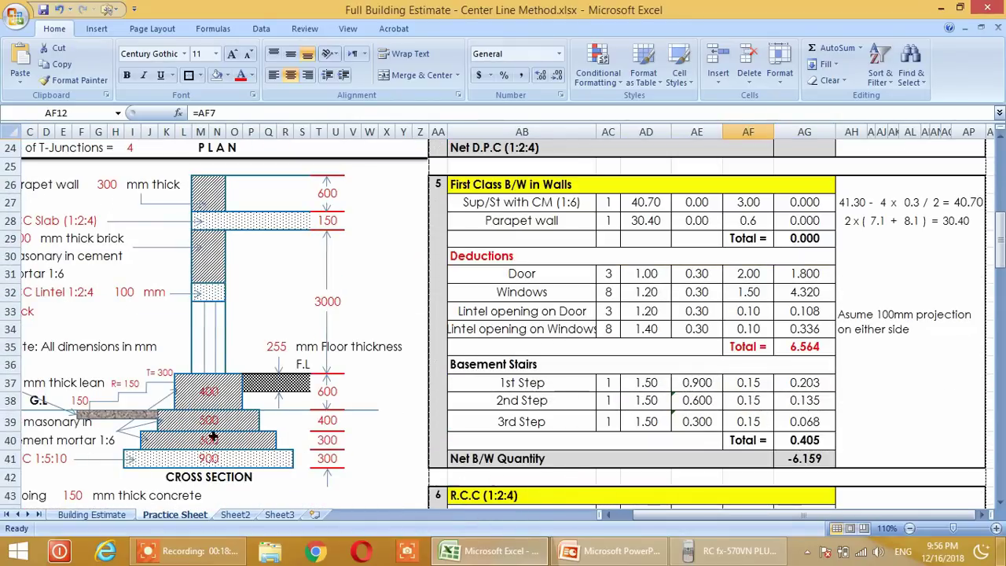
{"action": "left_click_drag", "start_coordinate": [621, 516], "coordinate": [608, 517]}
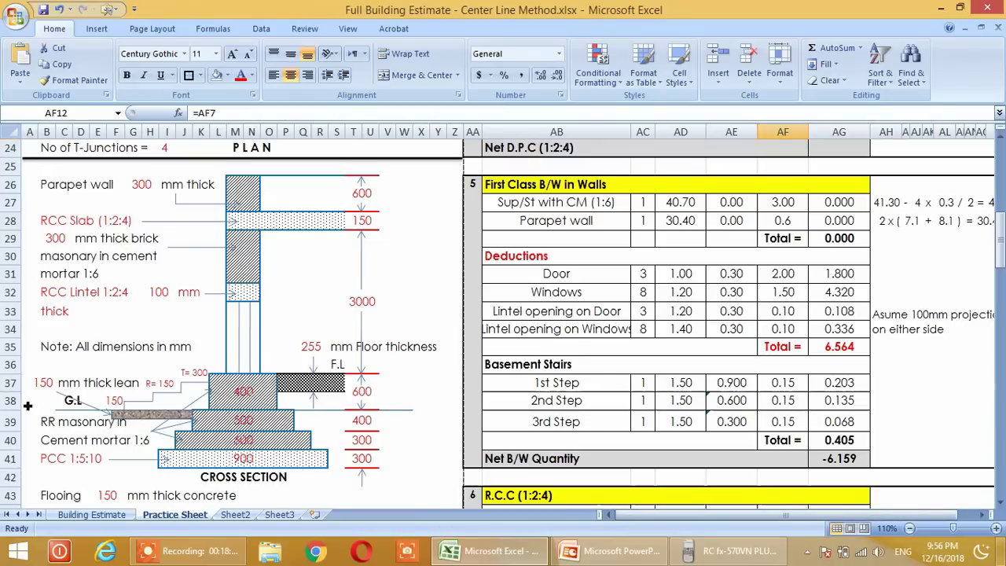
{"action": "scroll", "coordinate": [557, 456], "scroll_direction": "up", "scroll_amount": 6}
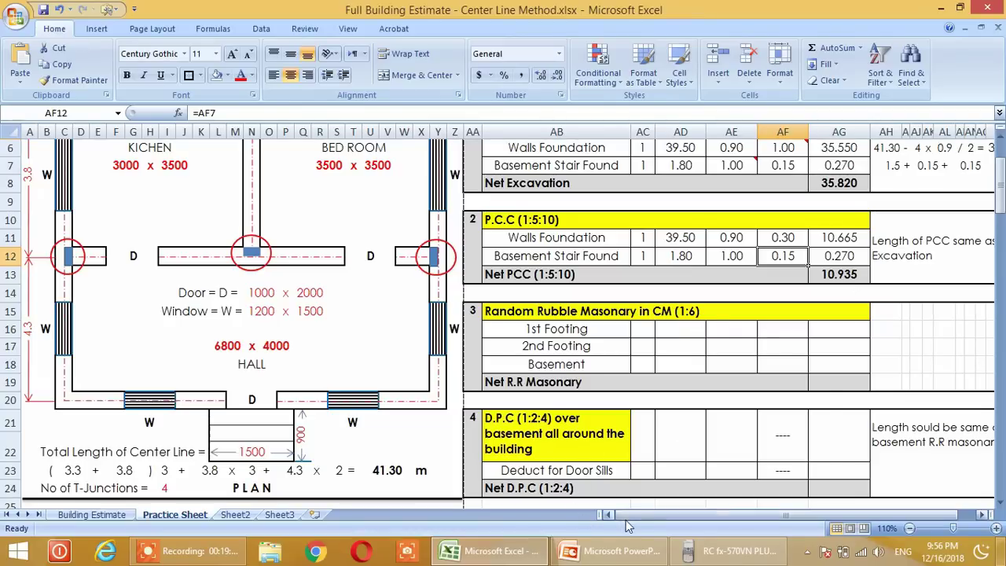
{"action": "left_click_drag", "start_coordinate": [648, 519], "coordinate": [668, 523]}
{"action": "scroll", "coordinate": [695, 382], "scroll_direction": "up", "scroll_amount": 2}
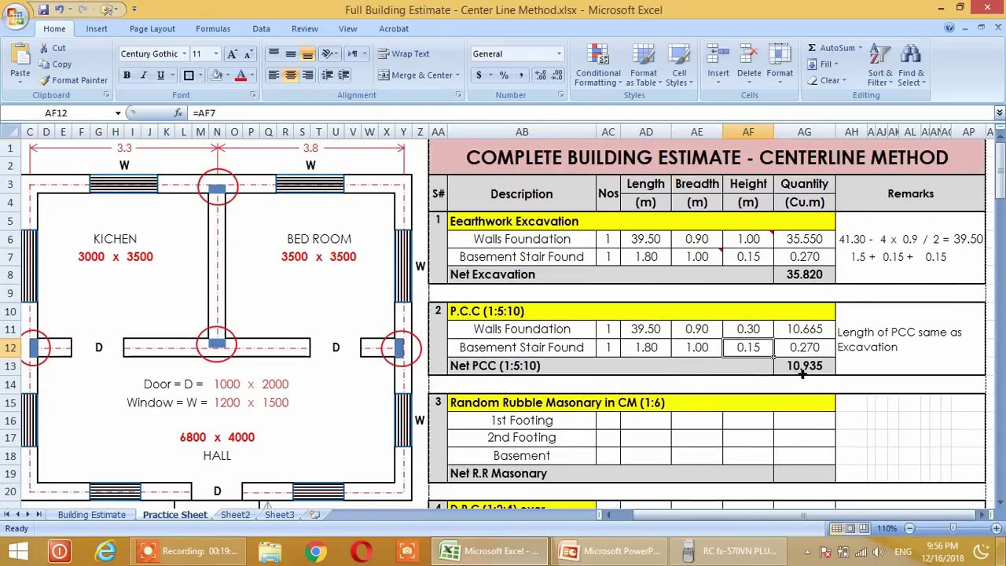
Examine the Random Rubble Masonary rows, the item length formula, the total centerline length and the footing breadths in the cross-section
{"action": "scroll", "coordinate": [794, 374], "scroll_direction": "down", "scroll_amount": 1}
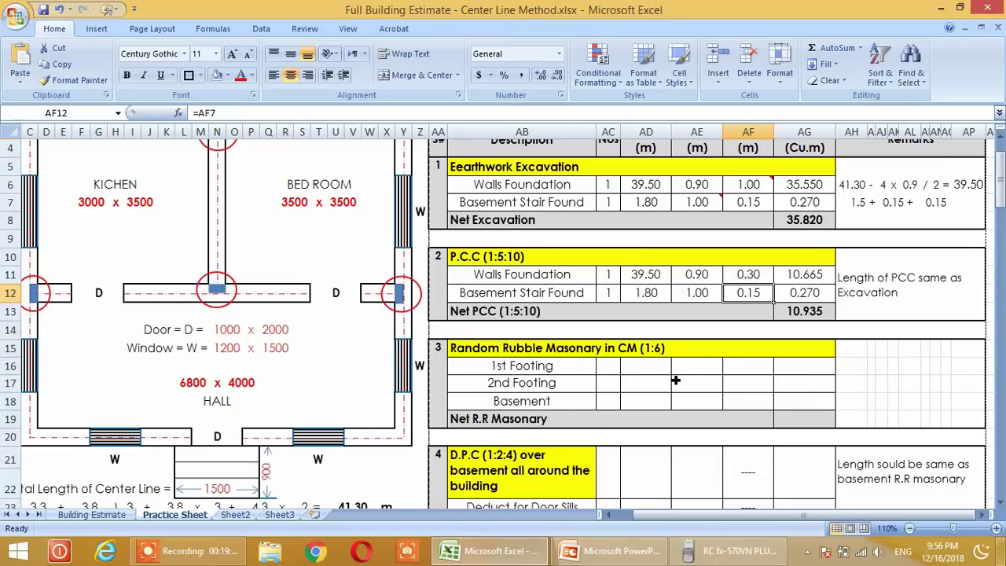
{"action": "scroll", "coordinate": [686, 323], "scroll_direction": "down", "scroll_amount": 3}
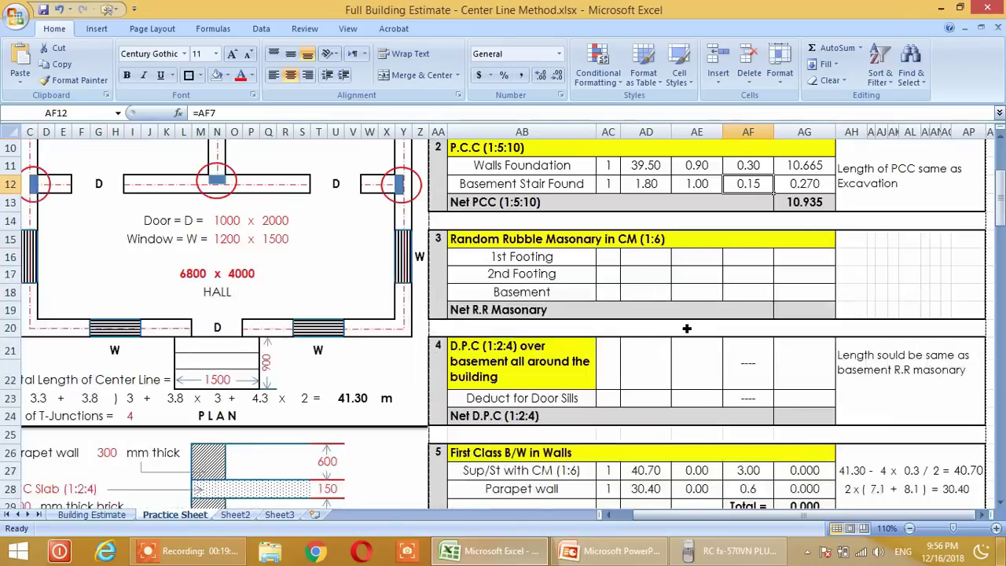
{"action": "scroll", "coordinate": [703, 360], "scroll_direction": "up", "scroll_amount": 3}
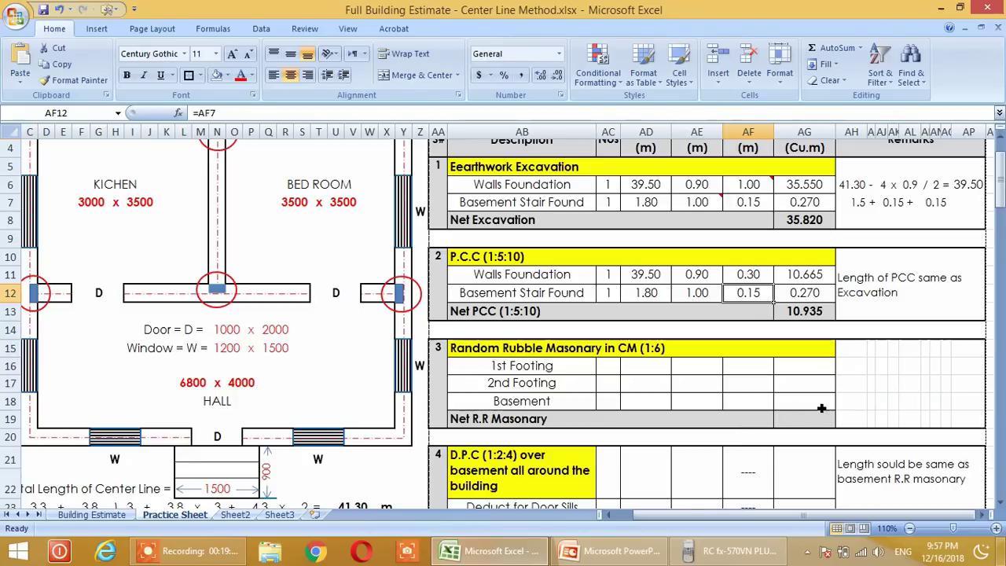
{"action": "left_click", "coordinate": [855, 370]}
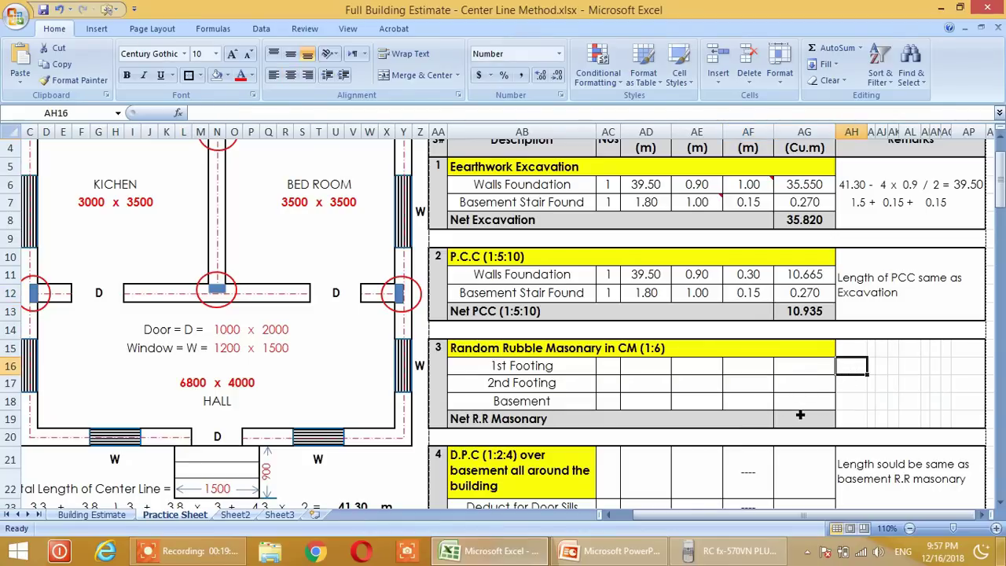
{"action": "scroll", "coordinate": [800, 414], "scroll_direction": "up", "scroll_amount": 1}
{"action": "scroll", "coordinate": [801, 414], "scroll_direction": "down", "scroll_amount": 1}
{"action": "scroll", "coordinate": [182, 340], "scroll_direction": "down", "scroll_amount": 10}
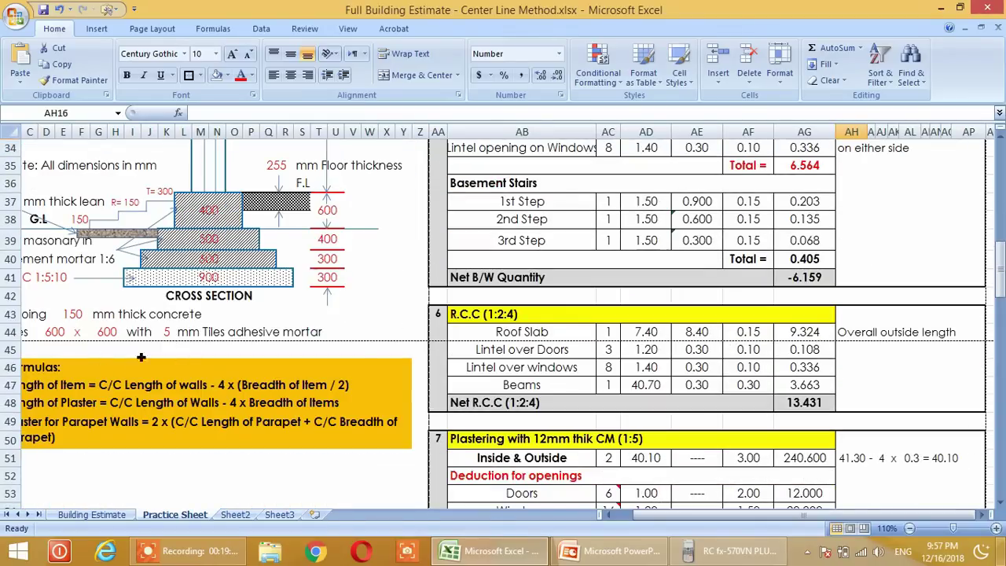
{"action": "scroll", "coordinate": [189, 378], "scroll_direction": "up", "scroll_amount": 6}
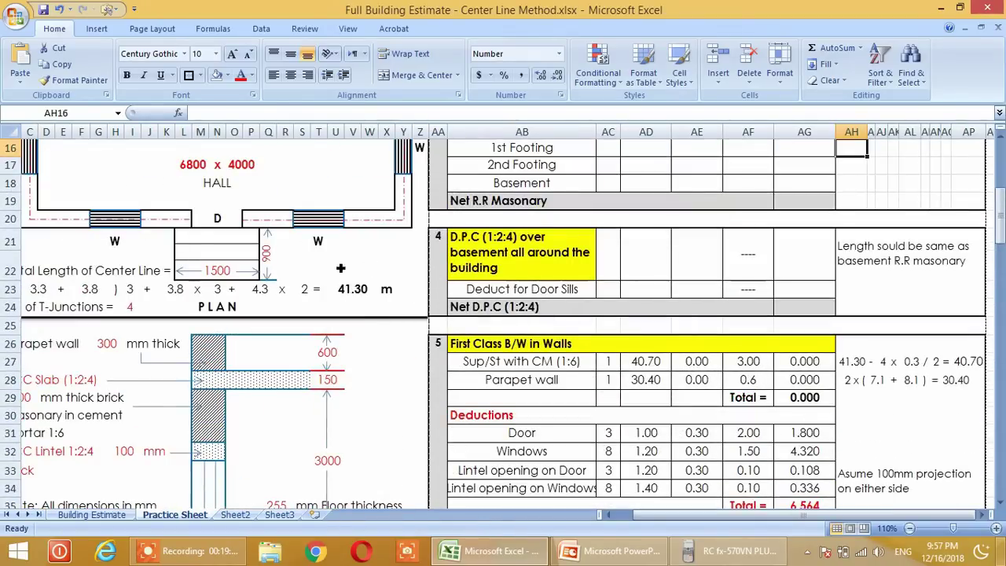
{"action": "scroll", "coordinate": [275, 349], "scroll_direction": "down", "scroll_amount": 6}
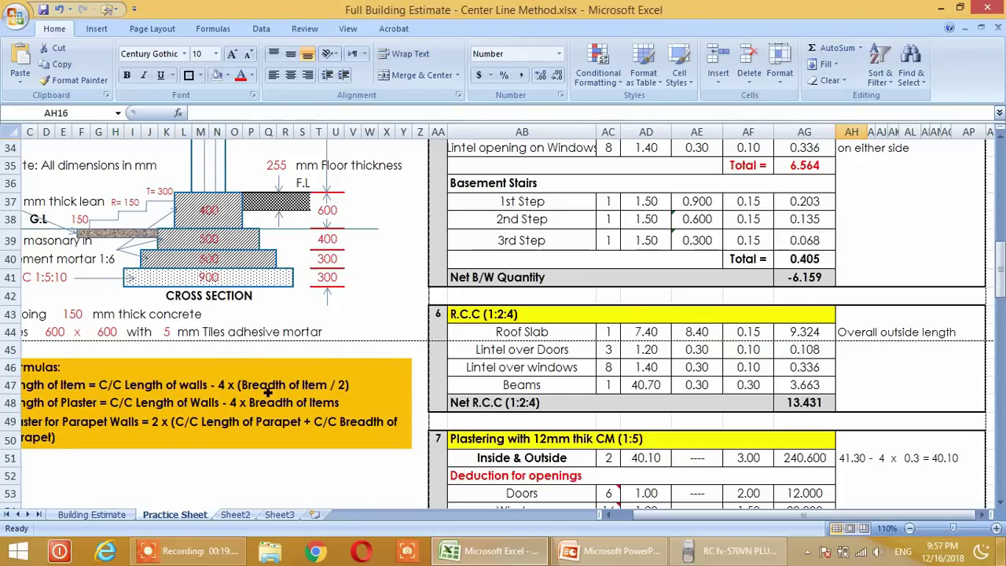
{"action": "scroll", "coordinate": [854, 373], "scroll_direction": "up", "scroll_amount": 5}
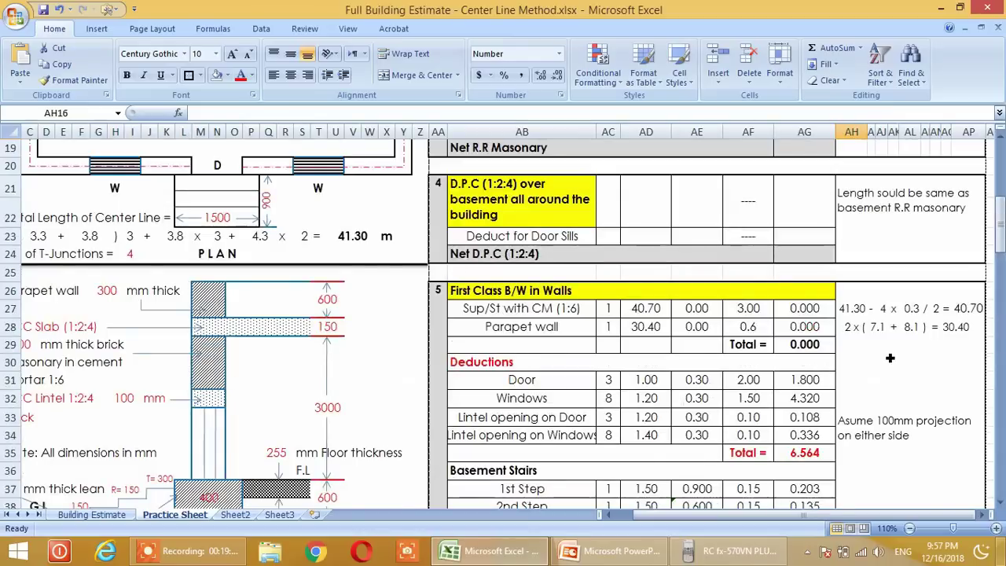
{"action": "scroll", "coordinate": [890, 358], "scroll_direction": "up", "scroll_amount": 5}
{"action": "scroll", "coordinate": [837, 338], "scroll_direction": "down", "scroll_amount": 1}
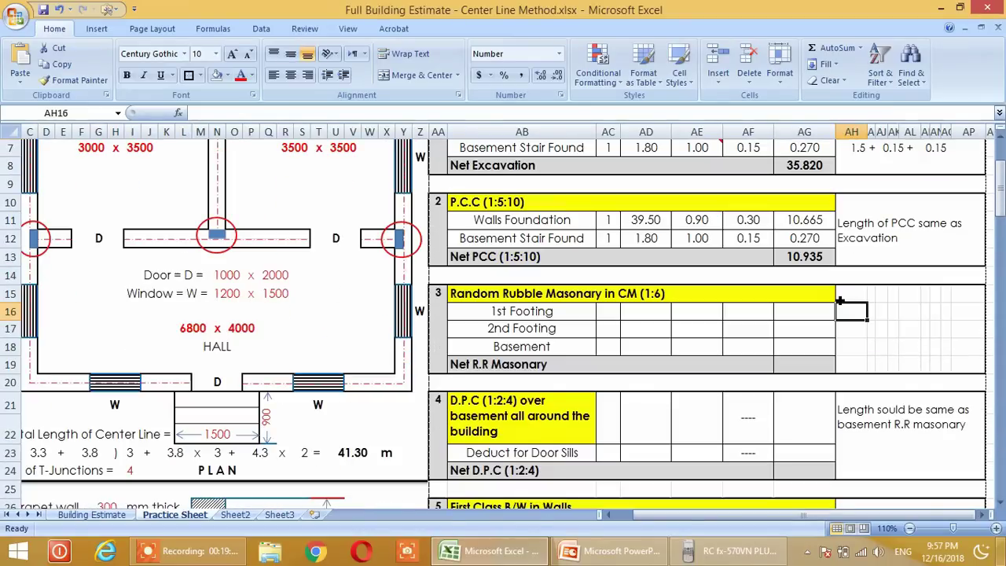
{"action": "scroll", "coordinate": [840, 300], "scroll_direction": "down", "scroll_amount": 1}
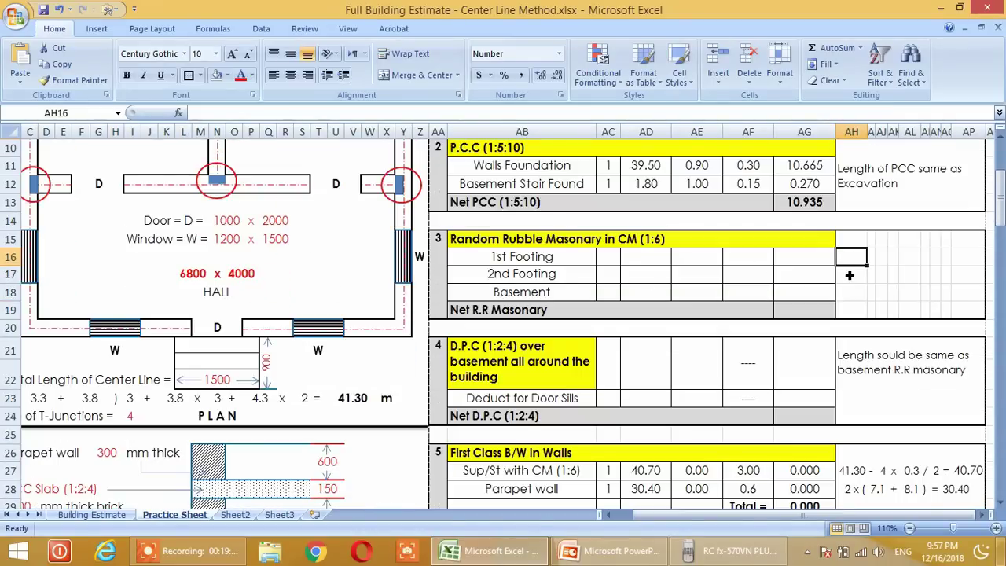
{"action": "scroll", "coordinate": [827, 279], "scroll_direction": "down", "scroll_amount": 6}
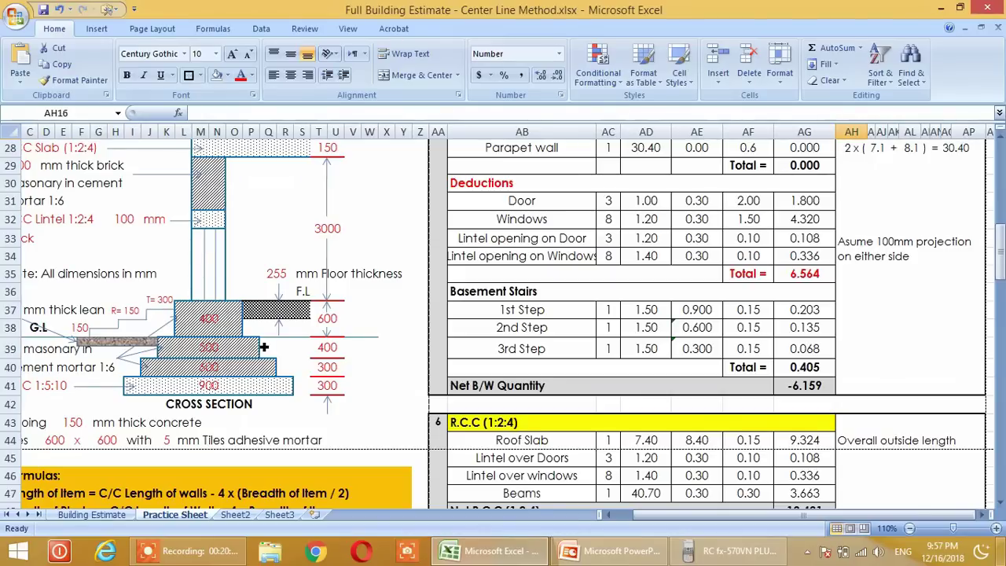
{"action": "scroll", "coordinate": [566, 350], "scroll_direction": "up", "scroll_amount": 8}
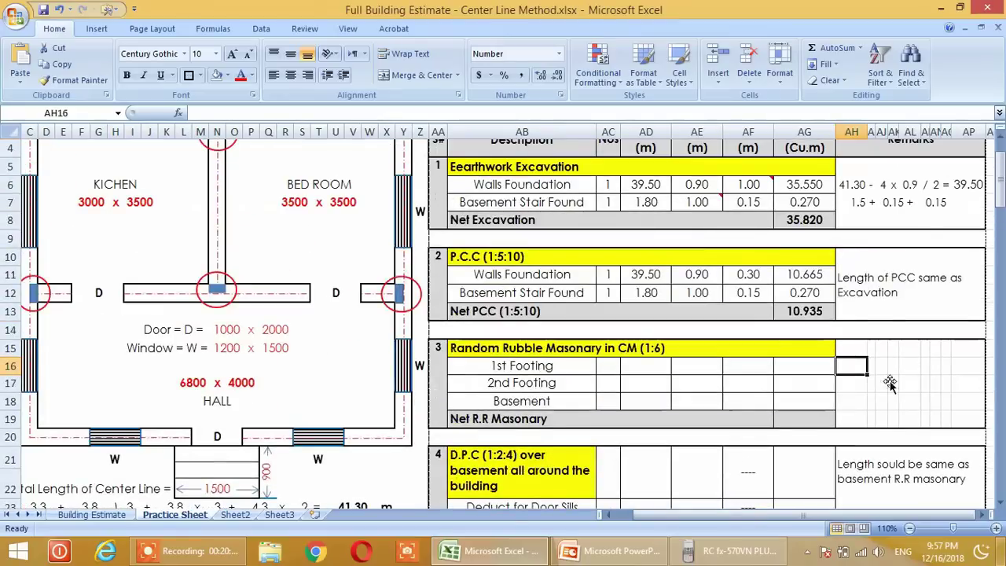
Link the 1st Footing remark cell AH16 to the total centerline length in U23
{"action": "type", "text": "="}
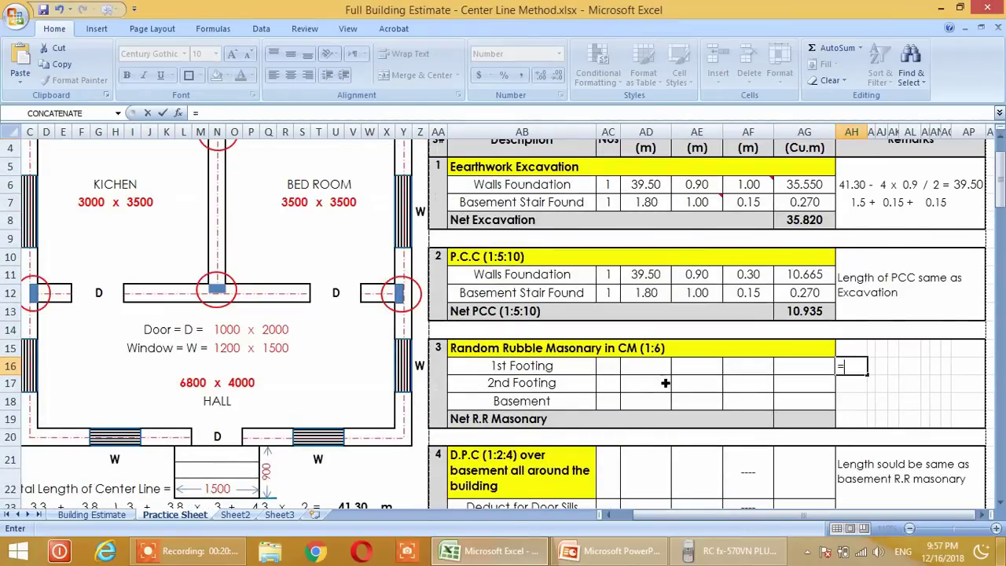
{"action": "scroll", "coordinate": [335, 404], "scroll_direction": "down", "scroll_amount": 3}
{"action": "left_click", "coordinate": [358, 349]}
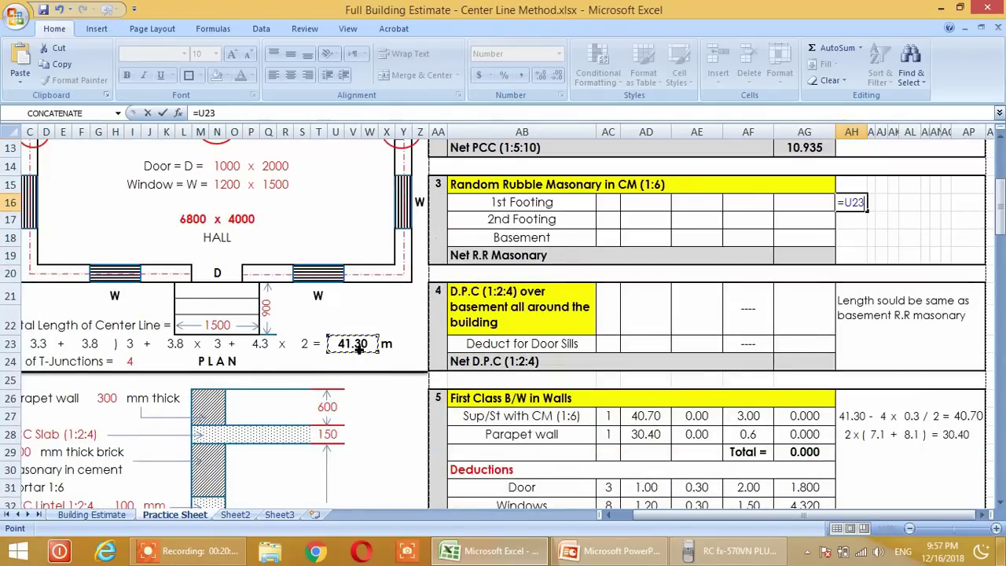
{"action": "key", "text": "Return"}
{"action": "scroll", "coordinate": [720, 404], "scroll_direction": "up", "scroll_amount": 1}
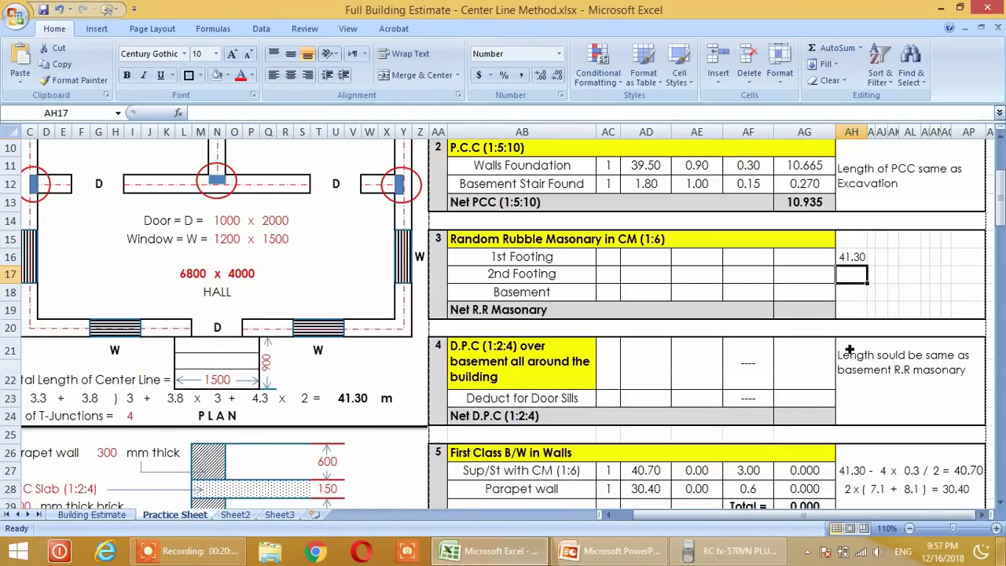
Continue the 1st Footing length remark with a minus sign, 4 and x in AI16, AJ16 and AK16
{"action": "left_click", "coordinate": [872, 263]}
{"action": "type", "text": "-"}
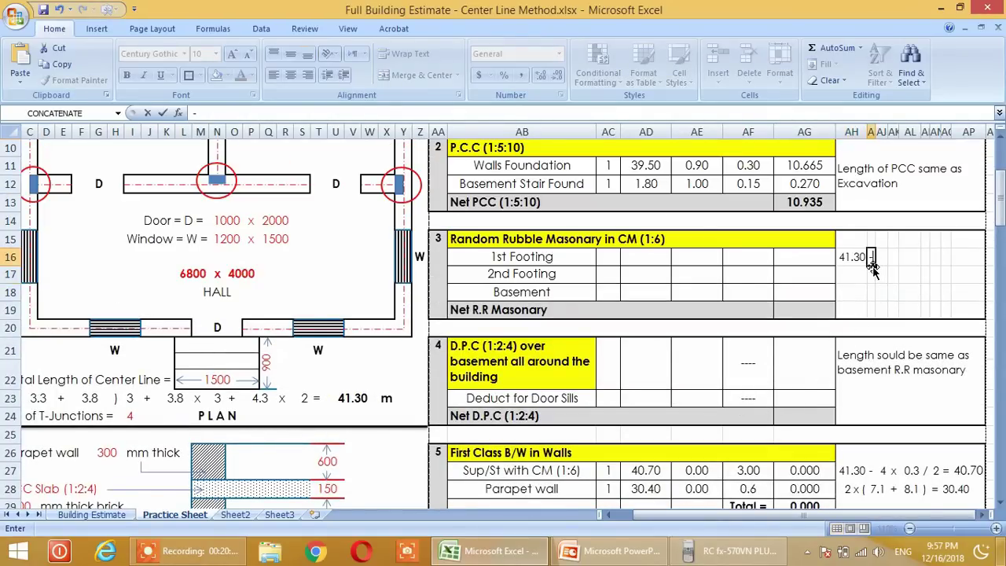
{"action": "key", "text": "Return"}
{"action": "left_click", "coordinate": [884, 262]}
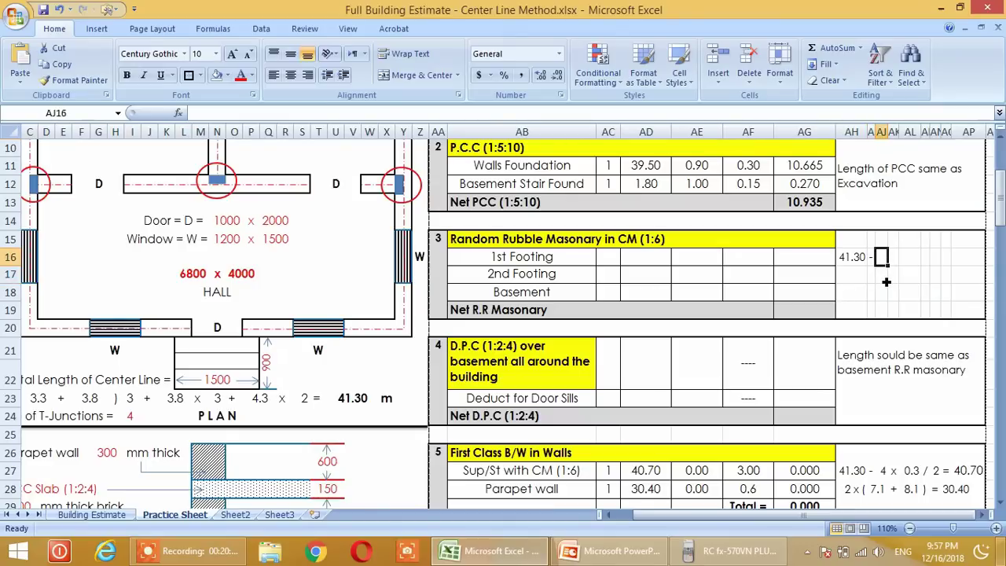
{"action": "type", "text": "4"}
{"action": "key", "text": "Return"}
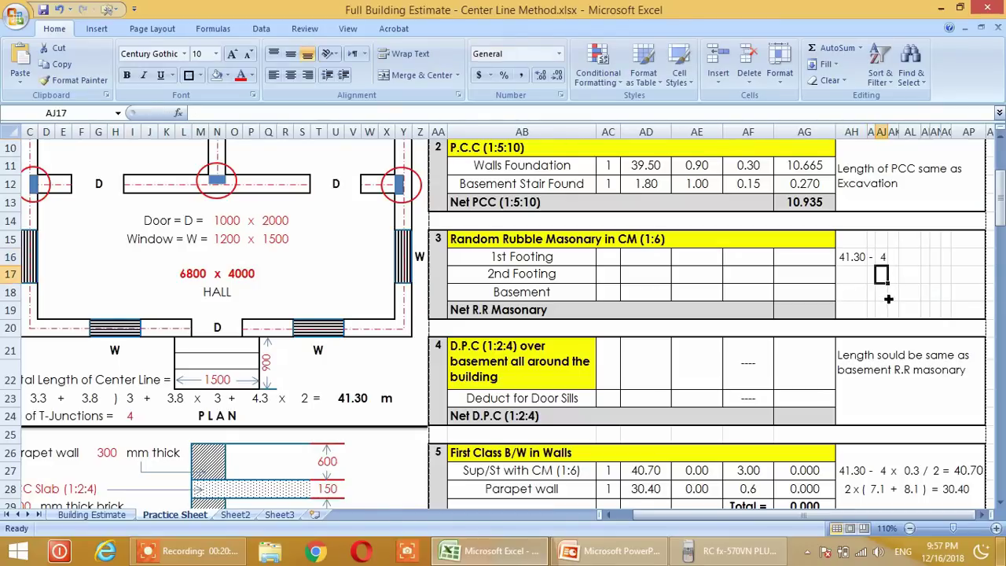
{"action": "left_click", "coordinate": [894, 257]}
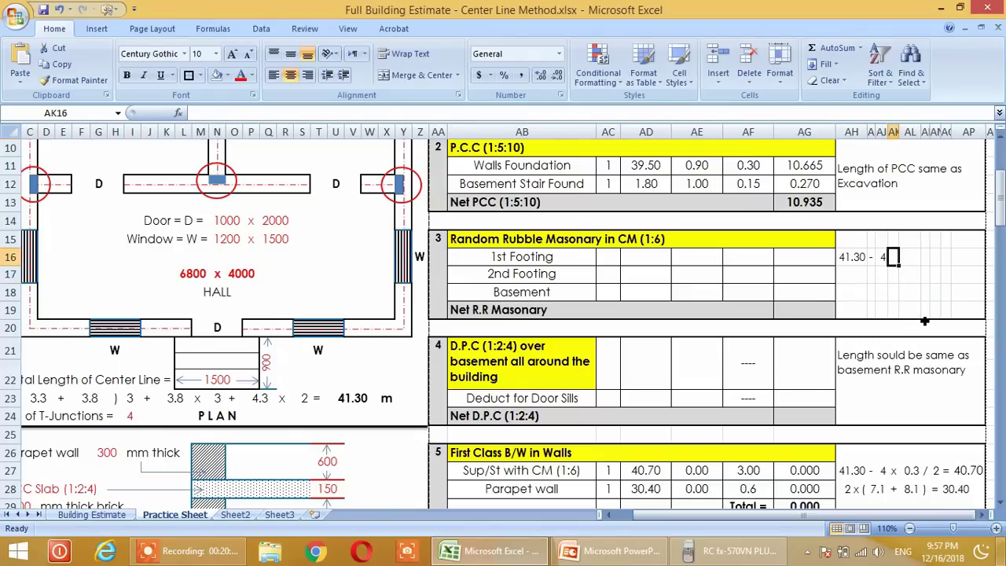
{"action": "type", "text": "x"}
{"action": "key", "text": "Return"}
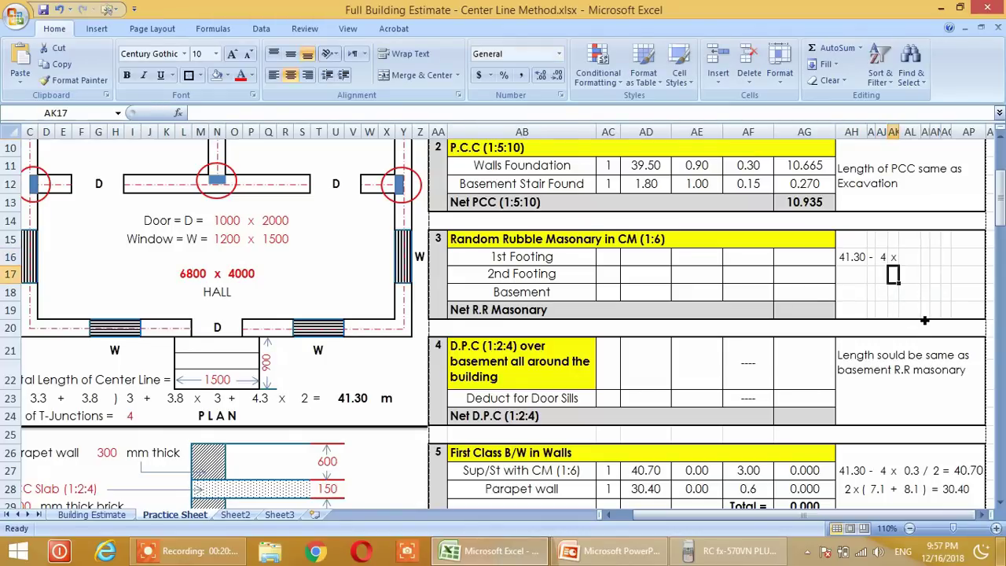
Enter the 1st Footing breadth in metres in AL16 with the formula =M40/1000, referencing the cross-section
{"action": "left_click", "coordinate": [913, 259]}
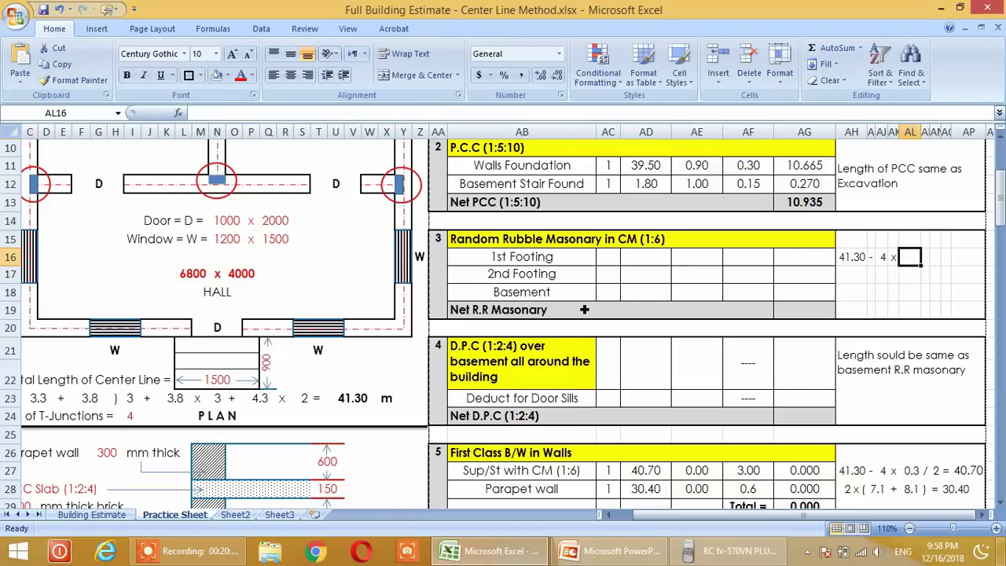
{"action": "type", "text": "="}
{"action": "scroll", "coordinate": [375, 352], "scroll_direction": "down", "scroll_amount": 6}
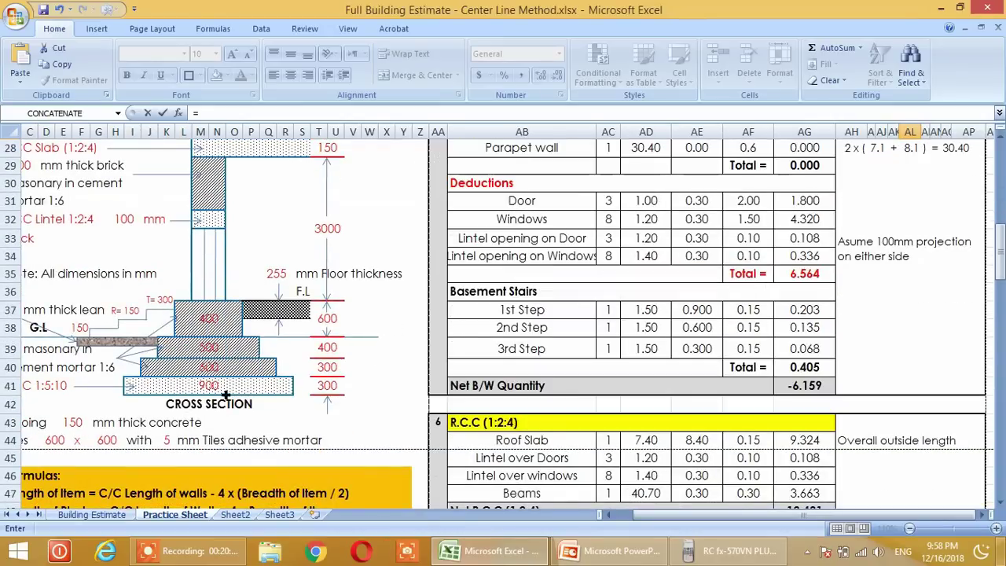
{"action": "left_click", "coordinate": [208, 370]}
{"action": "type", "text": "/1000"}
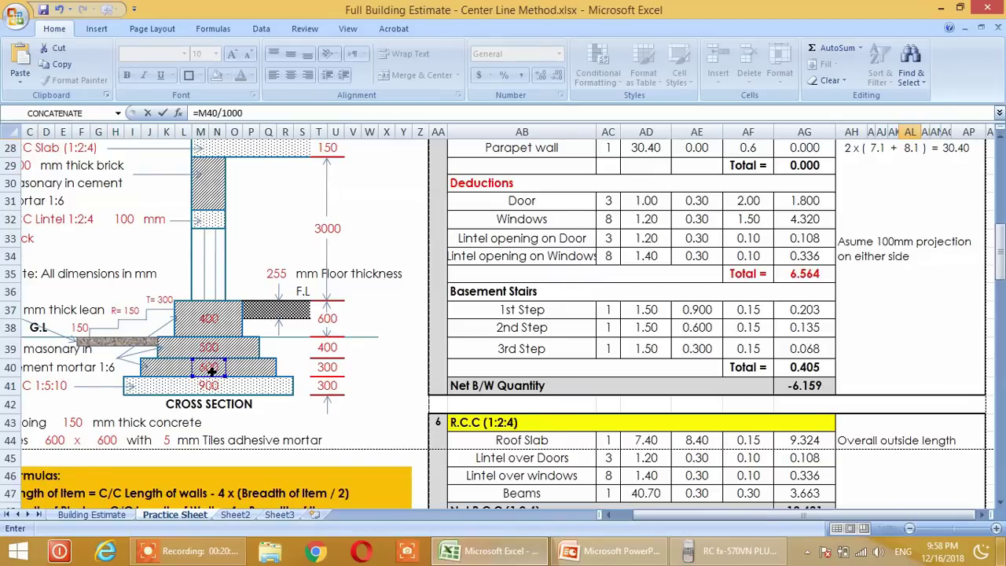
{"action": "key", "text": "Return"}
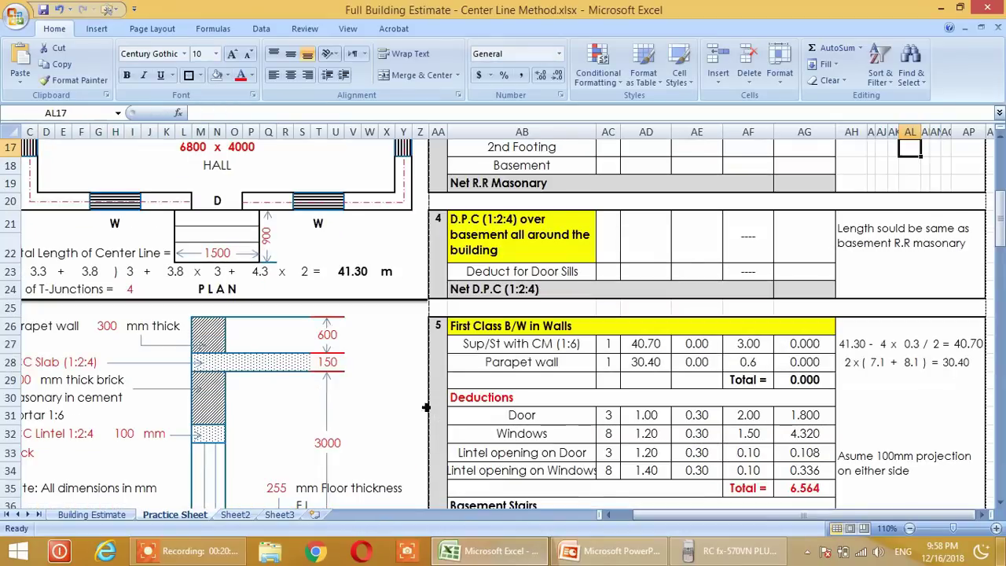
Continue the 1st Footing length remark with /, 2 and an equals sign in AM16, AN16 and AO16
{"action": "scroll", "coordinate": [849, 370], "scroll_direction": "up", "scroll_amount": 3}
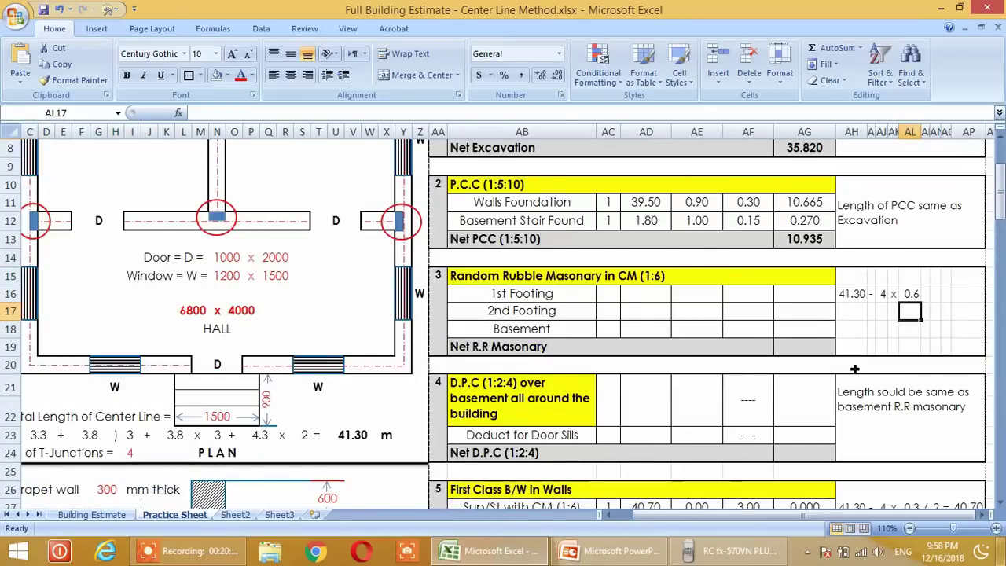
{"action": "left_click", "coordinate": [925, 297]}
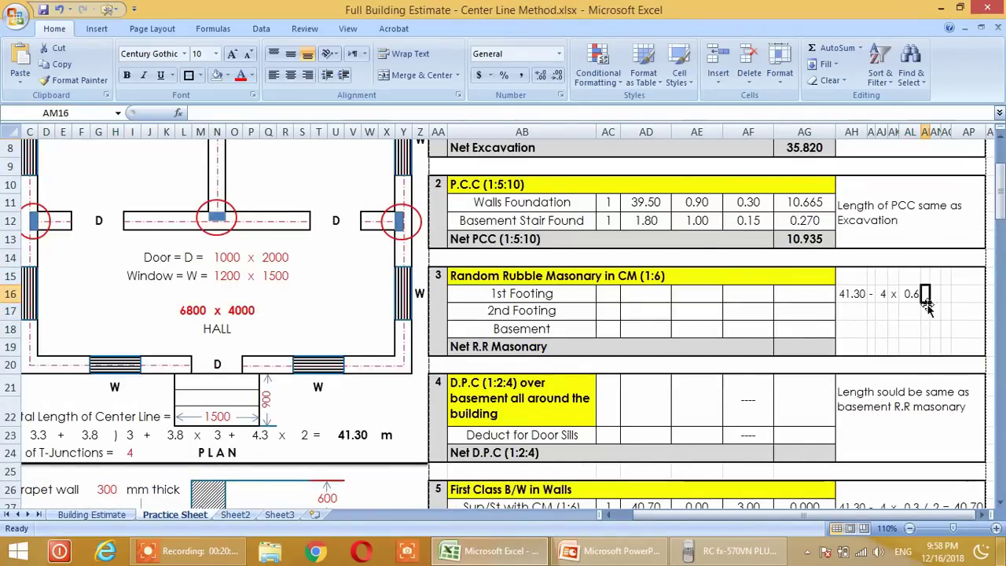
{"action": "key", "text": "alt"}
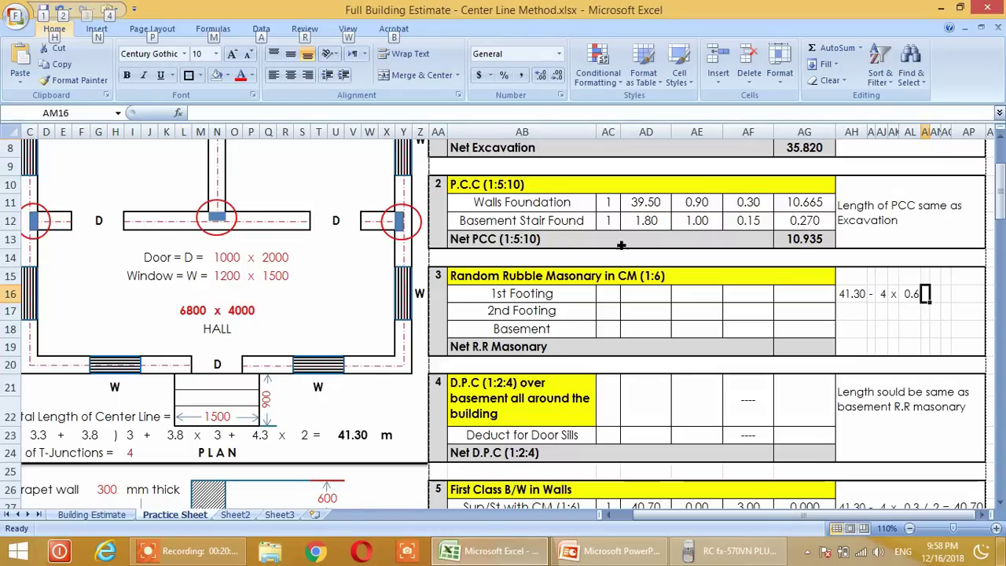
{"action": "key", "text": "Escape"}
{"action": "type", "text": "/"}
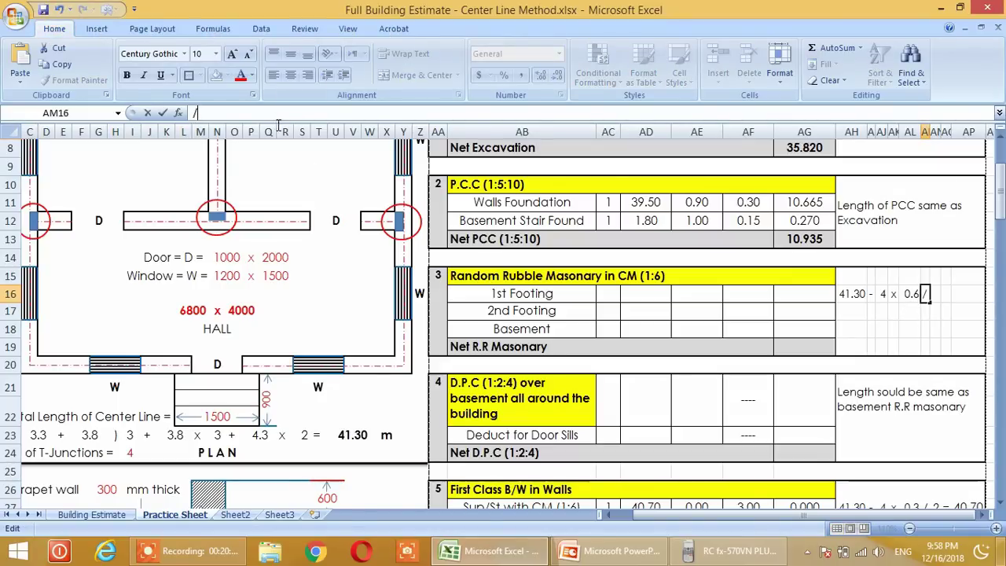
{"action": "key", "text": "Tab"}
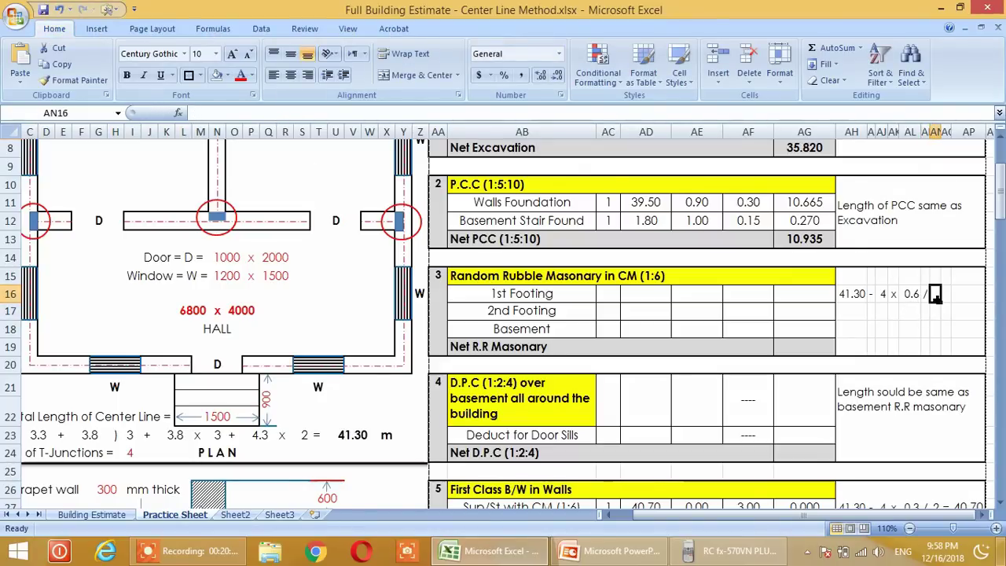
{"action": "type", "text": "2"}
{"action": "key", "text": "Return"}
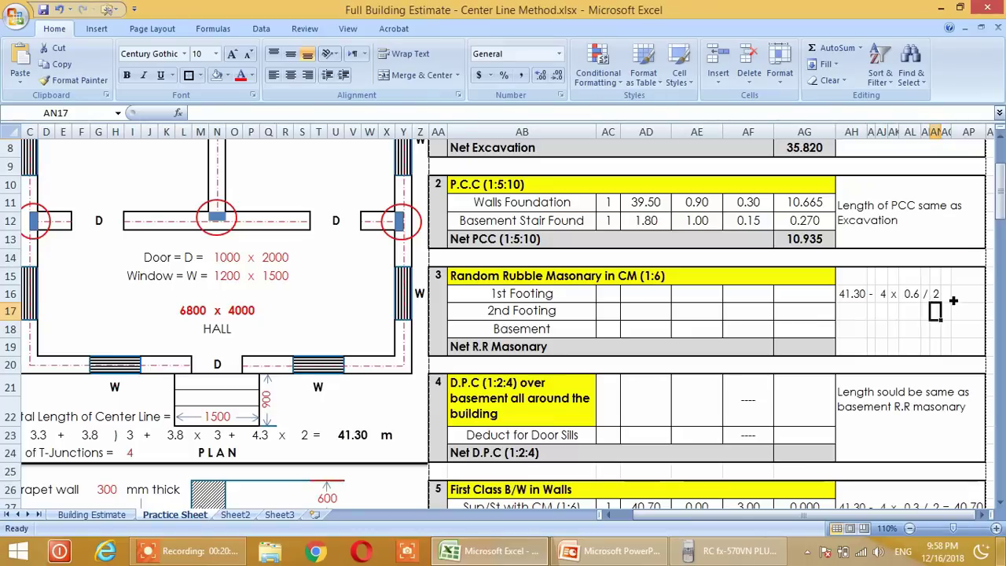
{"action": "left_click", "coordinate": [947, 295]}
{"action": "type", "text": "="}
{"action": "key", "text": "Return"}
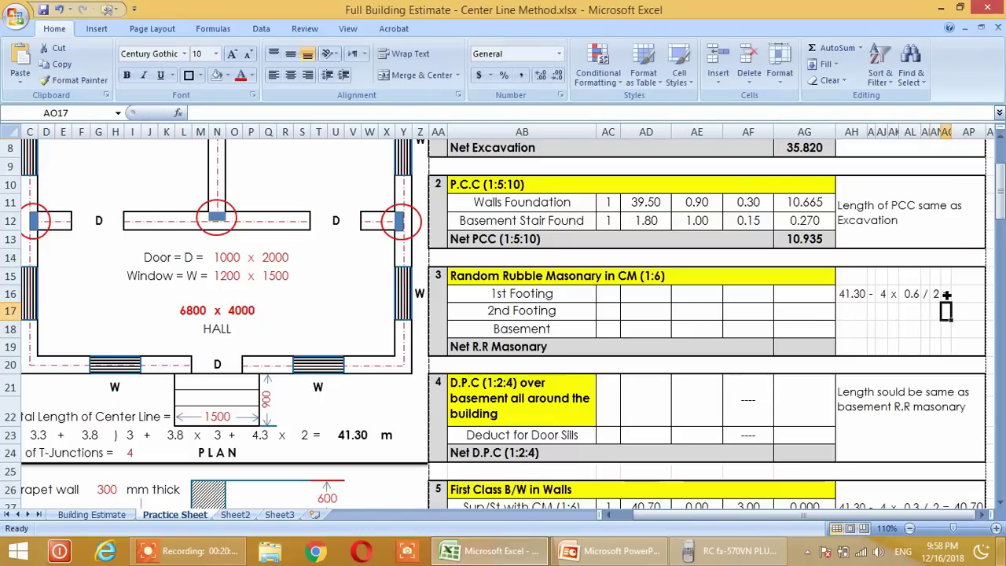
Calculate the 1st Footing length in AP16 with the formula =AH16-AJ16*AL16/2
{"action": "left_click", "coordinate": [975, 296]}
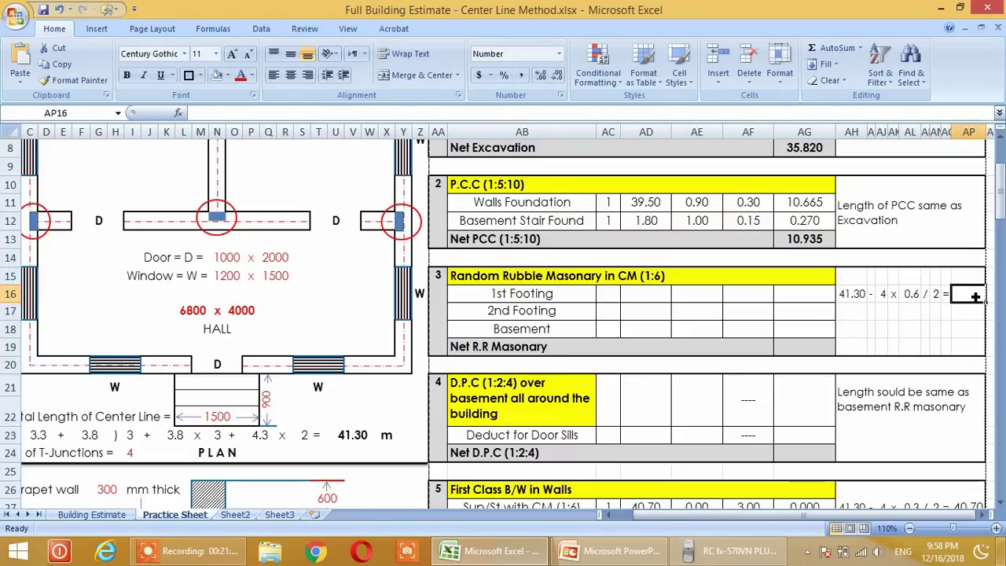
{"action": "type", "text": "="}
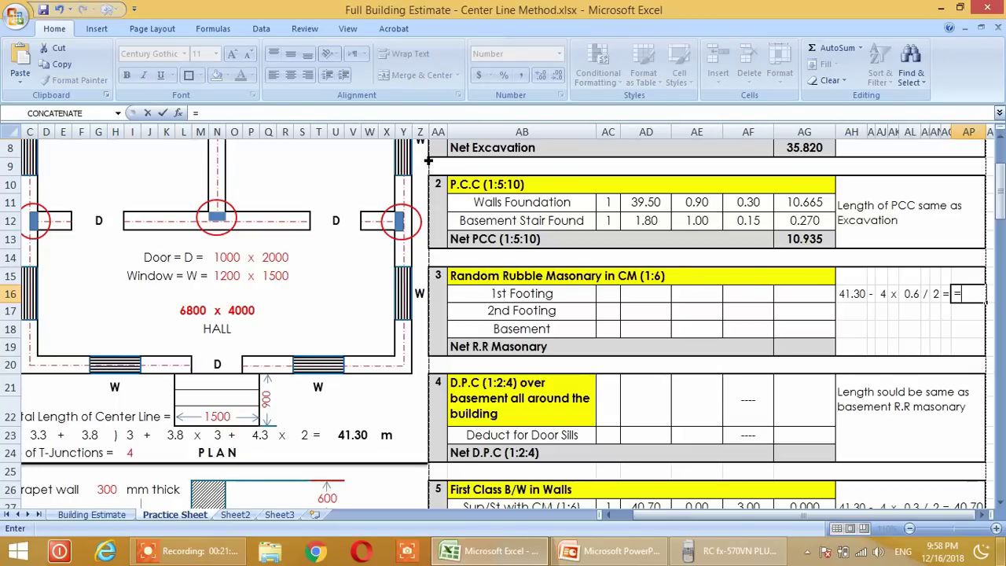
{"action": "key", "text": "F2"}
{"action": "left_click", "coordinate": [852, 296]}
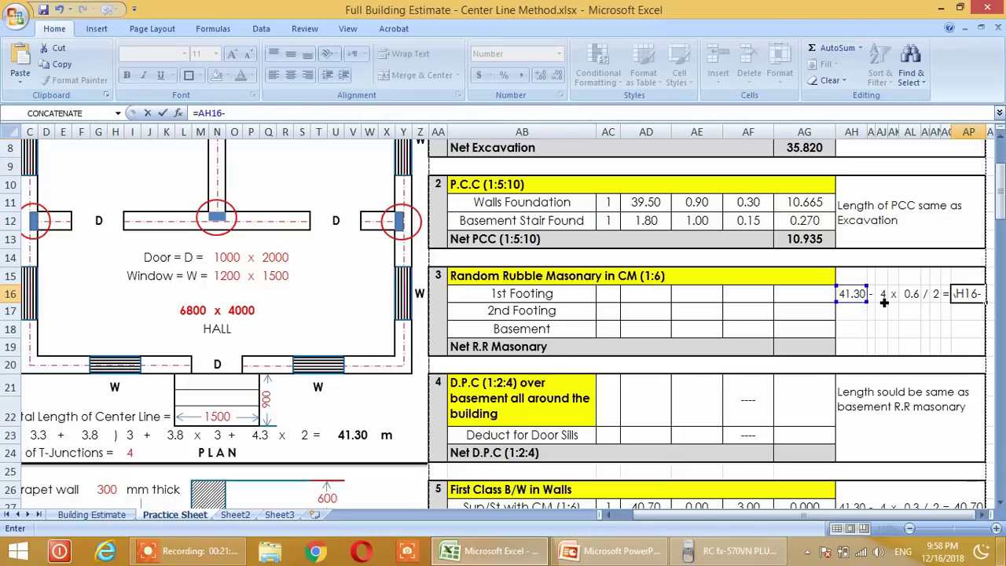
{"action": "type", "text": "-"}
{"action": "left_click", "coordinate": [883, 296]}
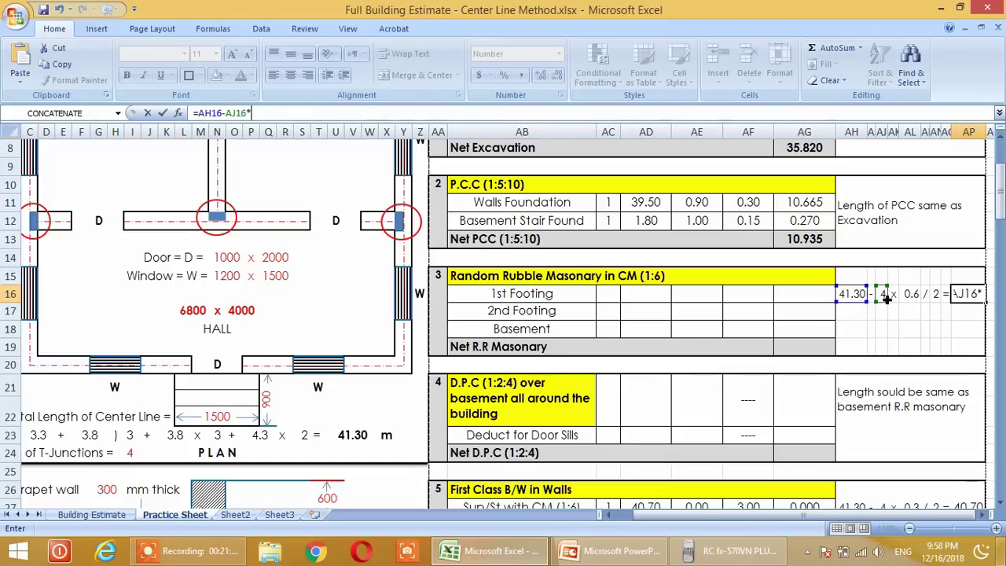
{"action": "left_click", "coordinate": [914, 295]}
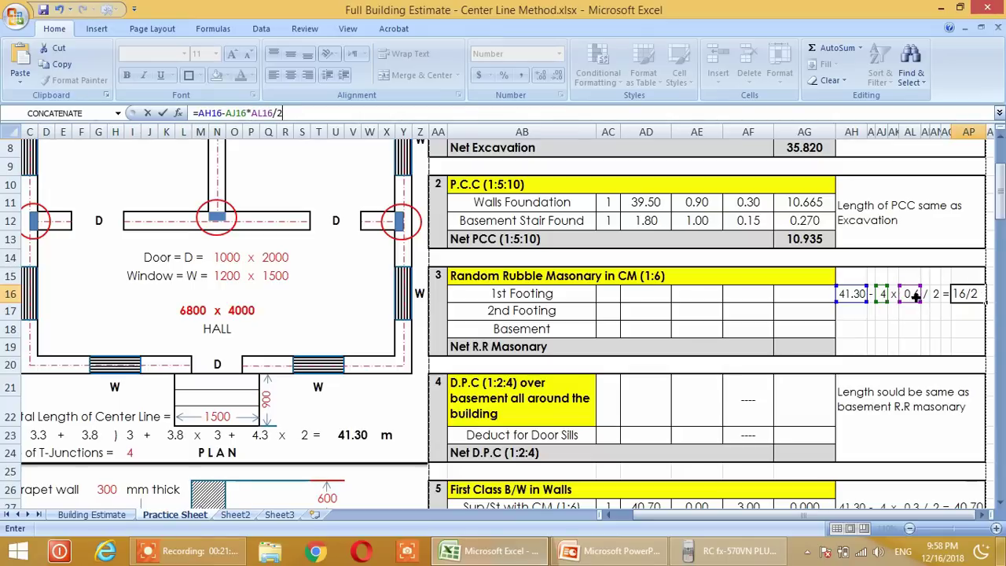
{"action": "key", "text": "Return"}
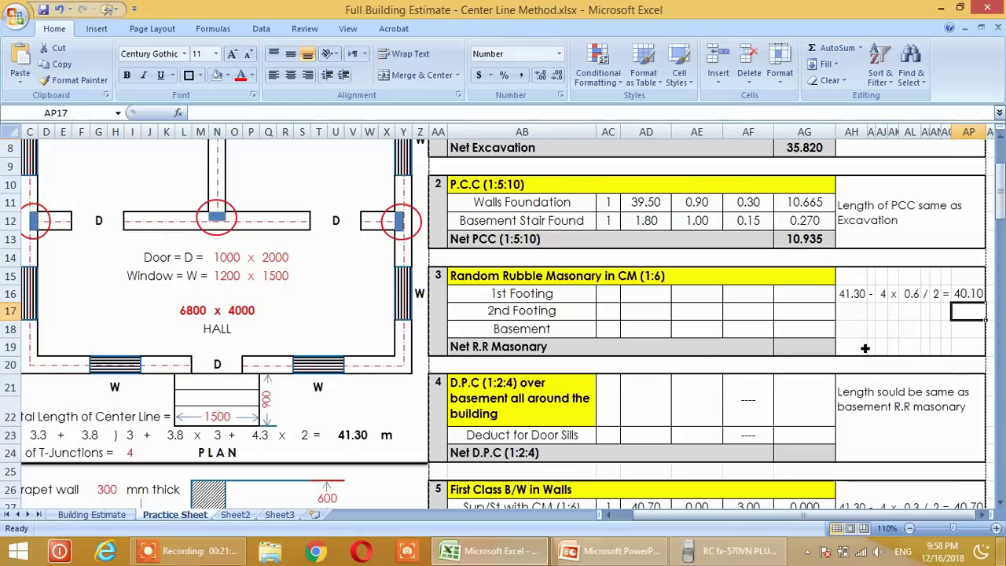
Link the 2nd Footing remark cell AH17 to the total centerline length in U23
{"action": "left_click", "coordinate": [861, 317]}
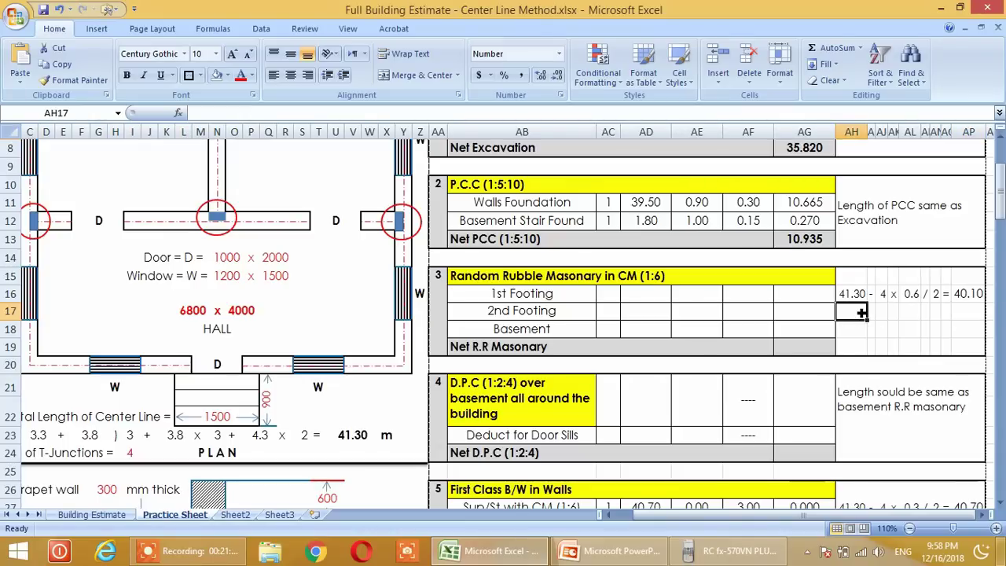
{"action": "type", "text": "="}
{"action": "left_click", "coordinate": [360, 440]}
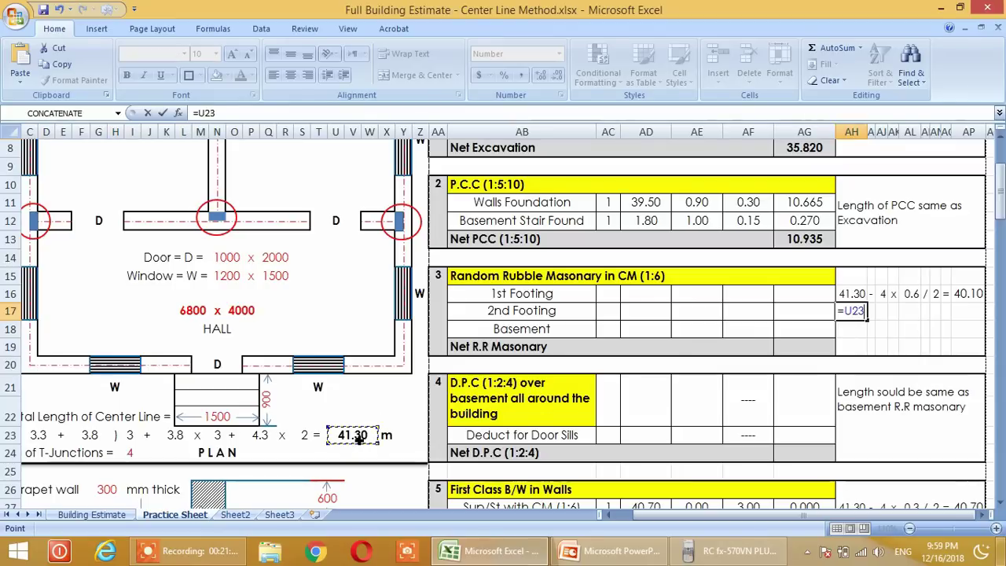
{"action": "key", "text": "Return"}
Copy the minus sign, 4 and x from AI16:AK16 into the 2nd Footing remark at AI17:AK17
{"action": "left_click_drag", "start_coordinate": [871, 293], "coordinate": [897, 295]}
{"action": "key", "text": "ctrl+c"}
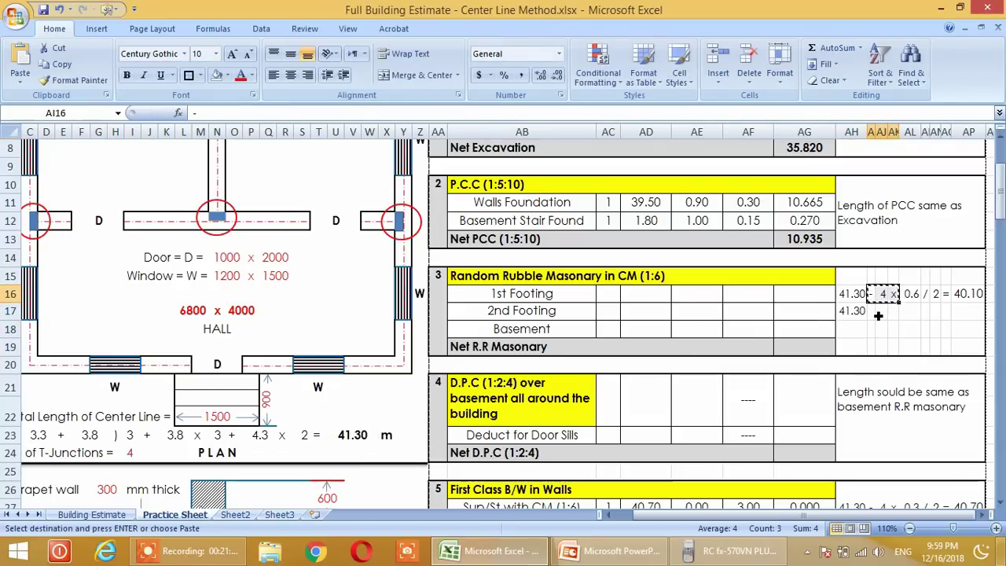
{"action": "key", "text": "Down"}
{"action": "key", "text": "ctrl+v"}
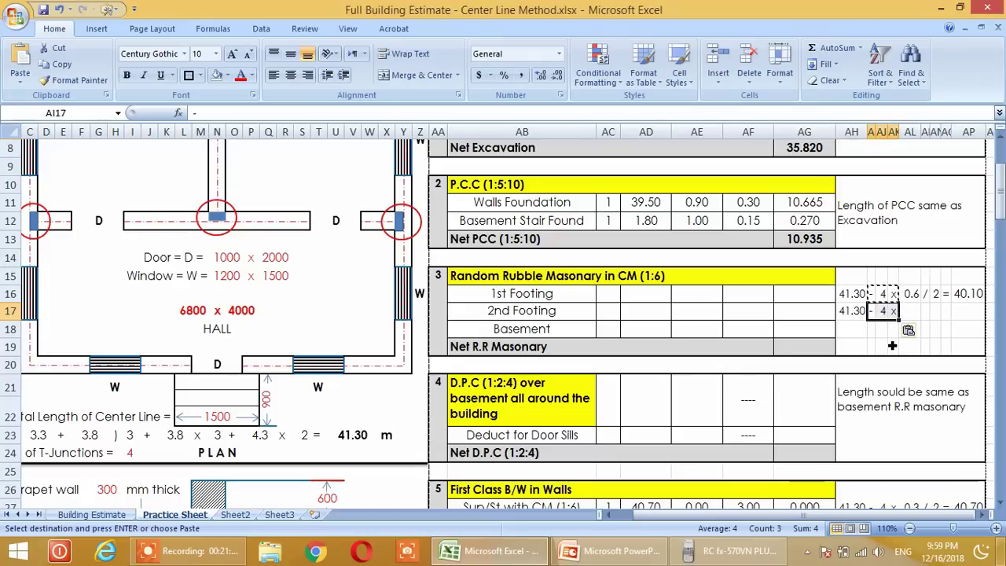
{"action": "key", "text": "Escape"}
Enter the 2nd Footing breadth in metres in AL17 with the formula =M39/1000, referencing the cross-section
{"action": "left_click", "coordinate": [911, 312]}
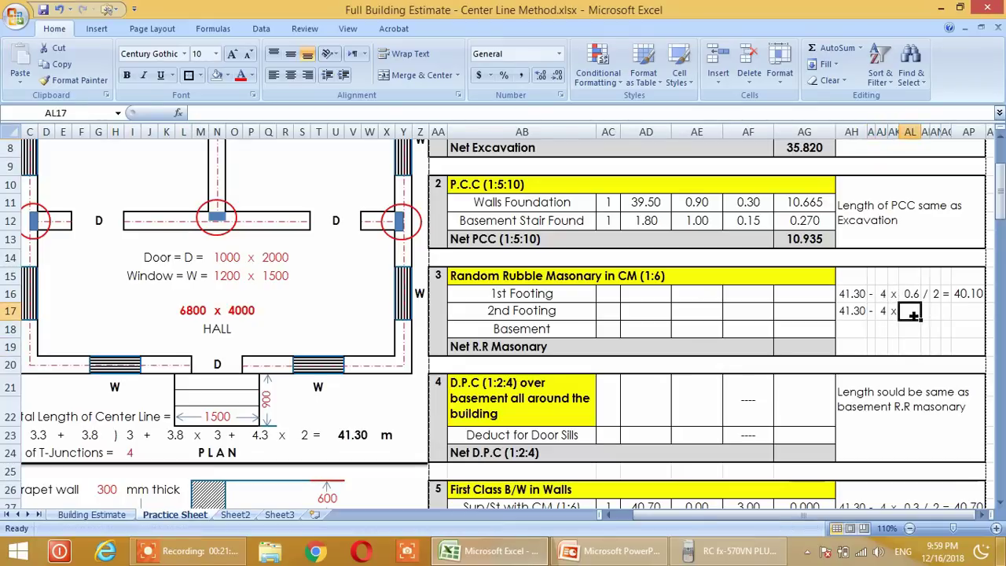
{"action": "type", "text": "="}
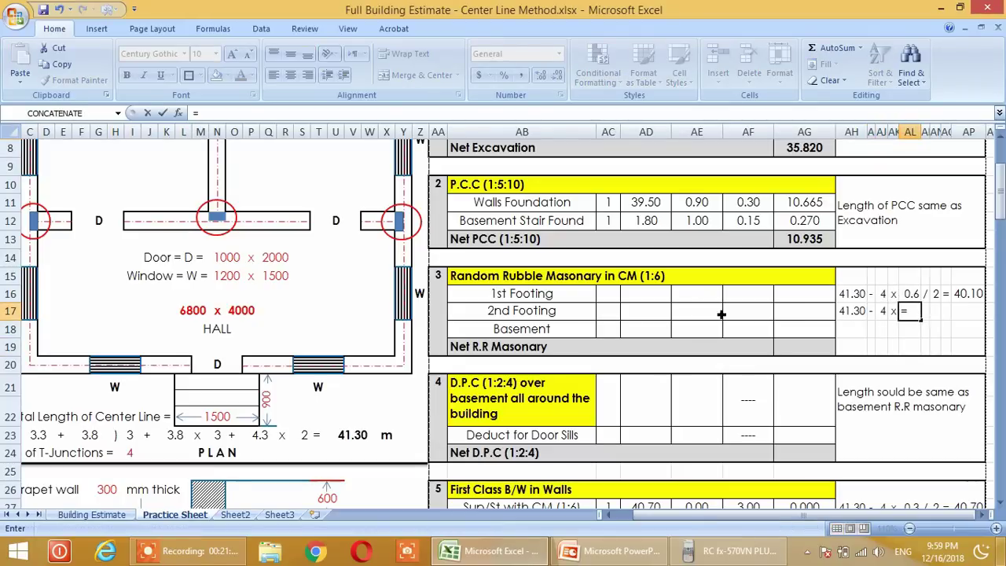
{"action": "scroll", "coordinate": [415, 327], "scroll_direction": "down", "scroll_amount": 6}
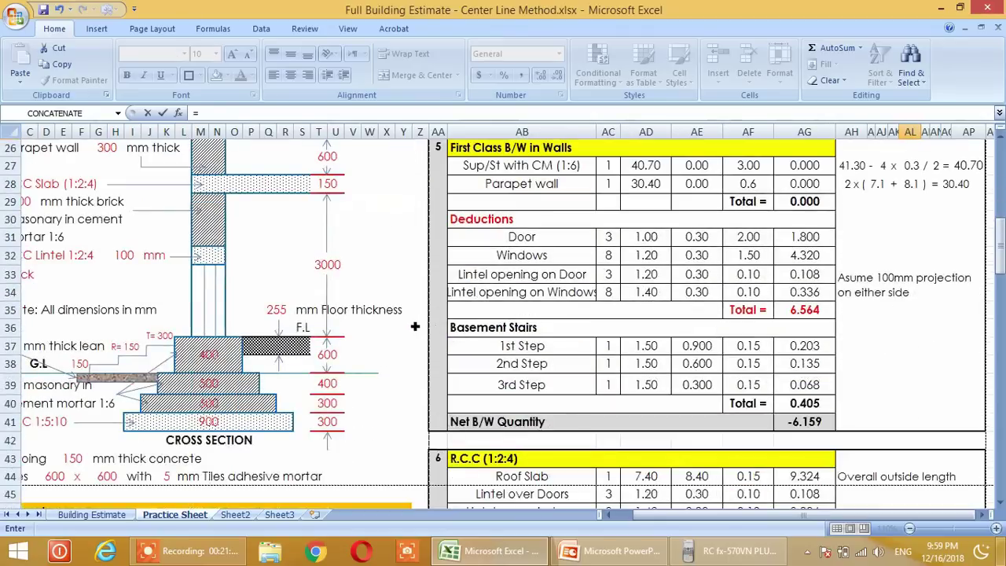
{"action": "left_click", "coordinate": [216, 390]}
{"action": "type", "text": "/1000"}
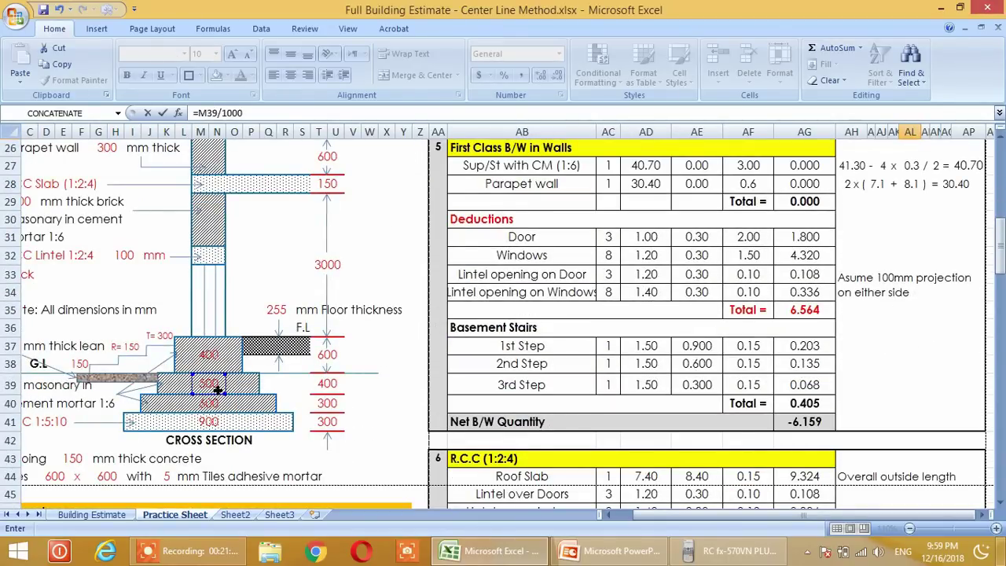
{"action": "key", "text": "Return"}
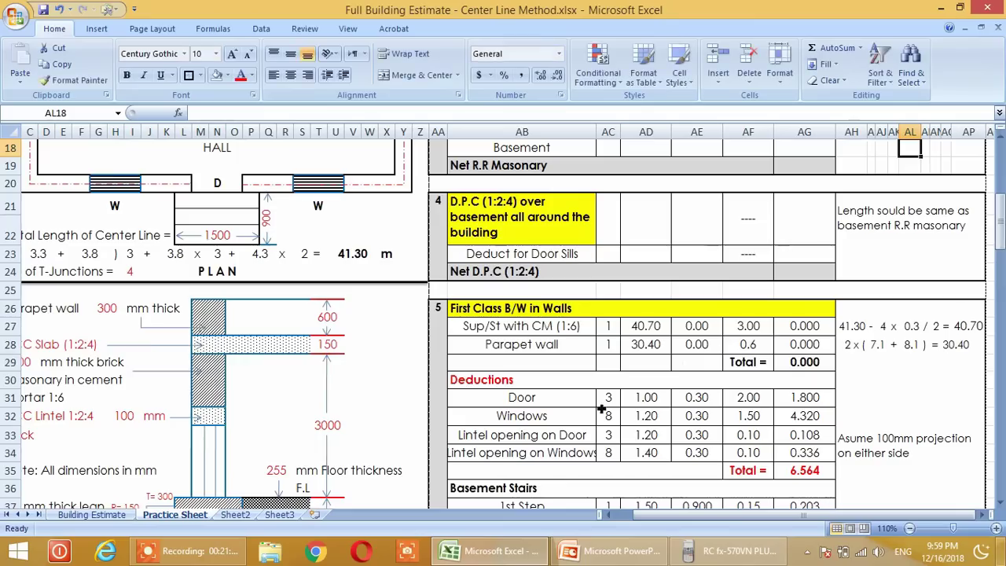
Copy the / and 2 from AM16:AN16 into AM17:AN17 and add an equals sign in AO17
{"action": "scroll", "coordinate": [707, 417], "scroll_direction": "up", "scroll_amount": 4}
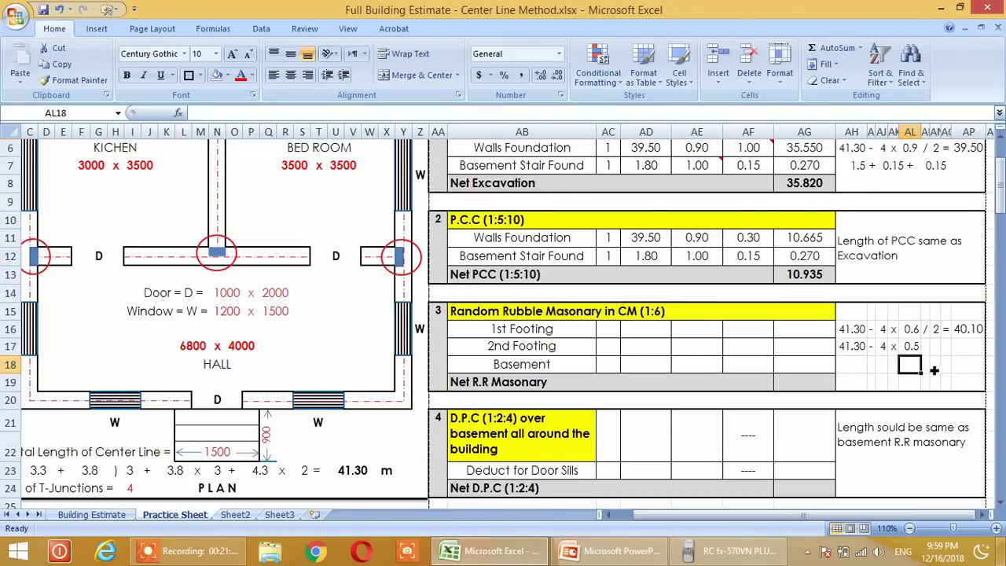
{"action": "left_click_drag", "start_coordinate": [926, 329], "coordinate": [937, 330]}
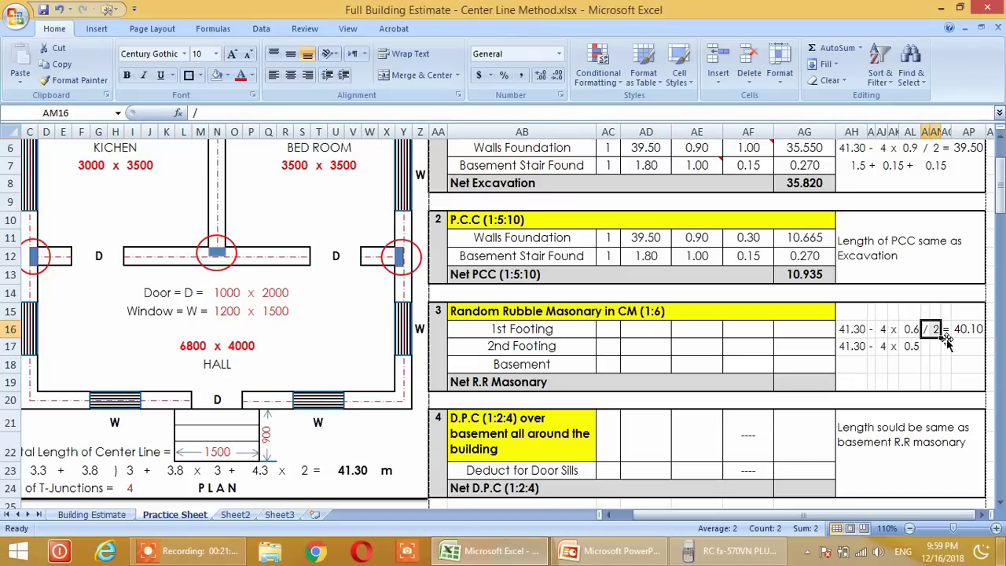
{"action": "key", "text": "ctrl+c"}
{"action": "left_click", "coordinate": [928, 348]}
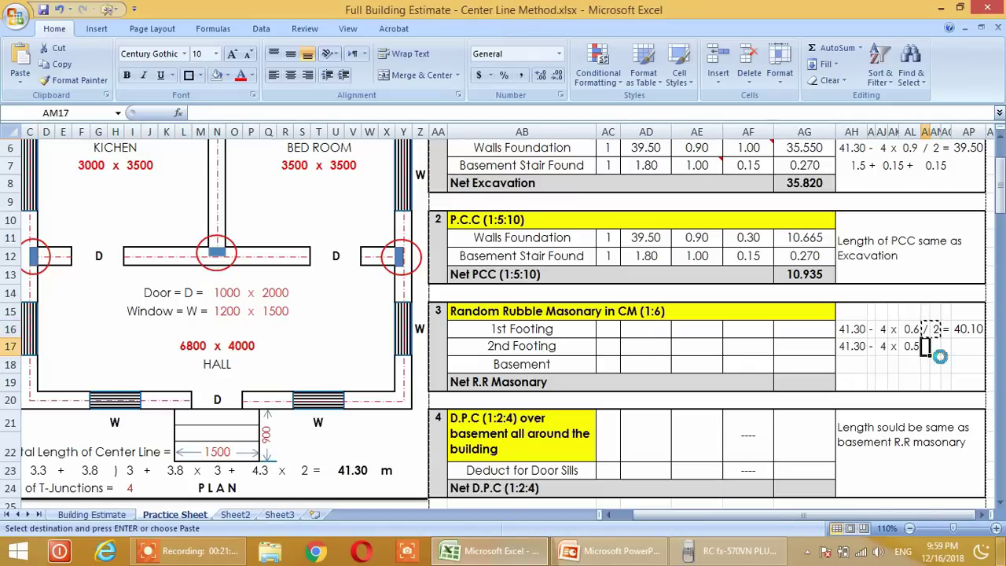
{"action": "key", "text": "ctrl+v"}
{"action": "key", "text": "Escape"}
{"action": "left_click", "coordinate": [956, 351]}
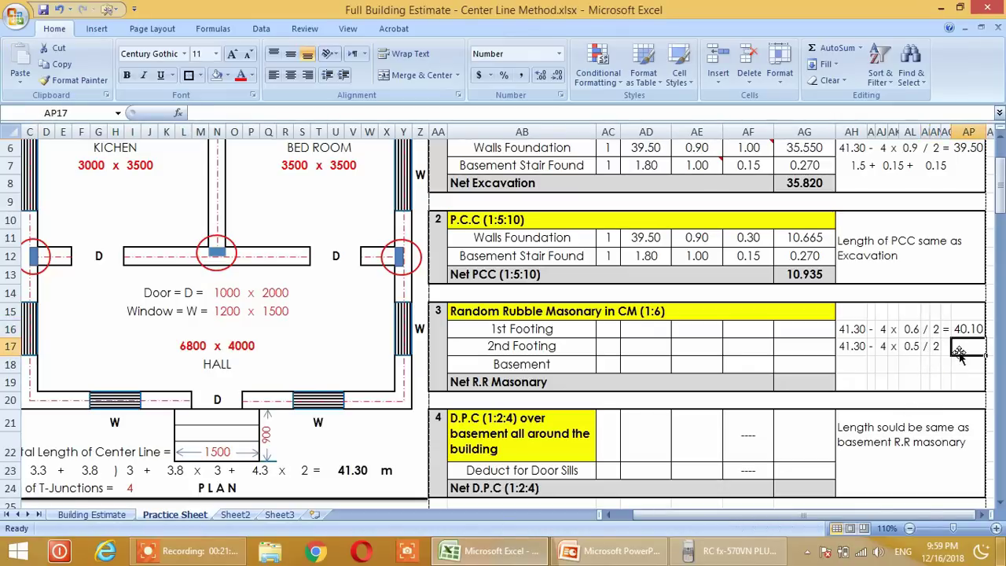
{"action": "left_click", "coordinate": [947, 348]}
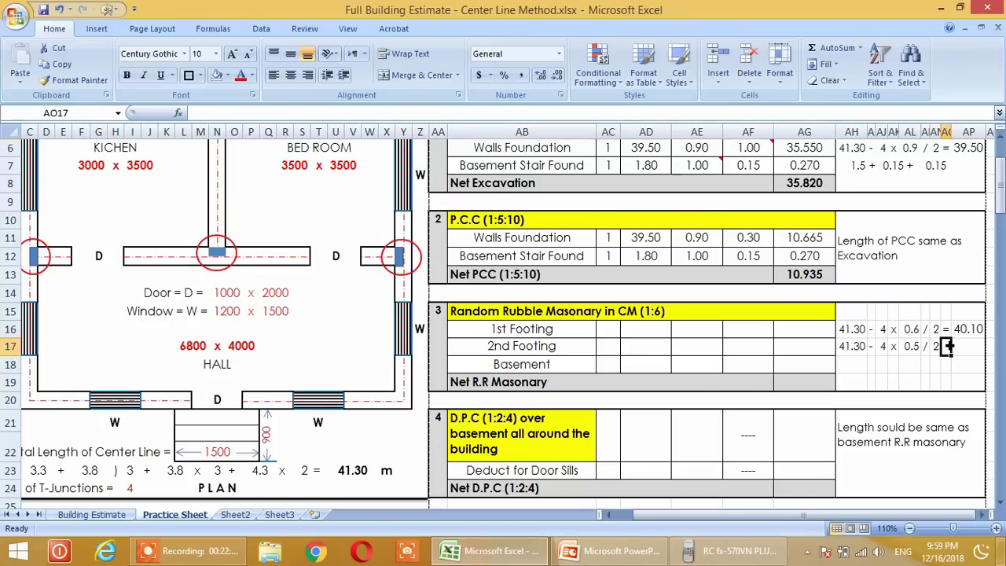
Copy the 1st Footing length formula from AP16 into AP17 for the 2nd Footing
{"action": "left_click", "coordinate": [972, 331]}
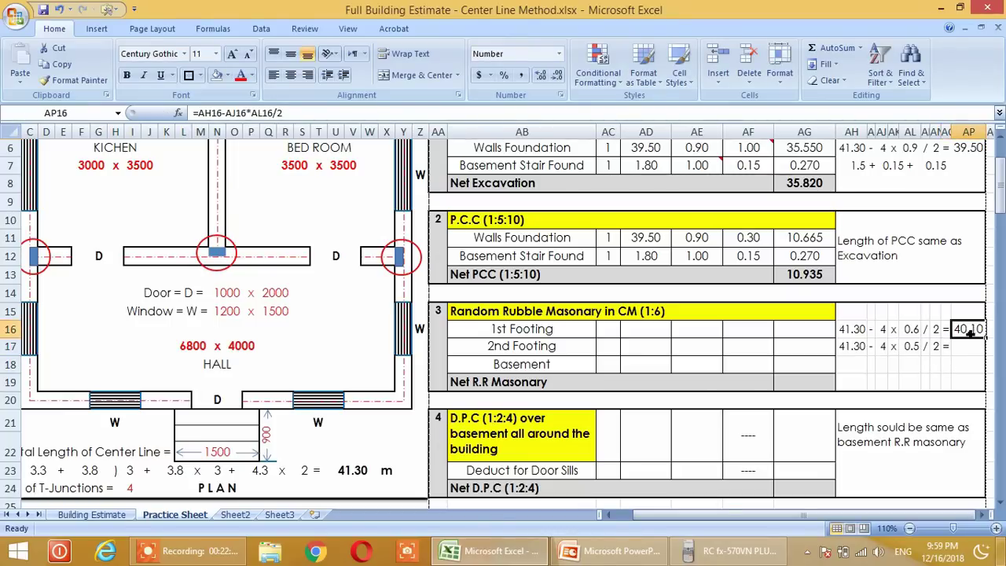
{"action": "key", "text": "ctrl+c"}
{"action": "left_click", "coordinate": [971, 347]}
{"action": "key", "text": "ctrl+v"}
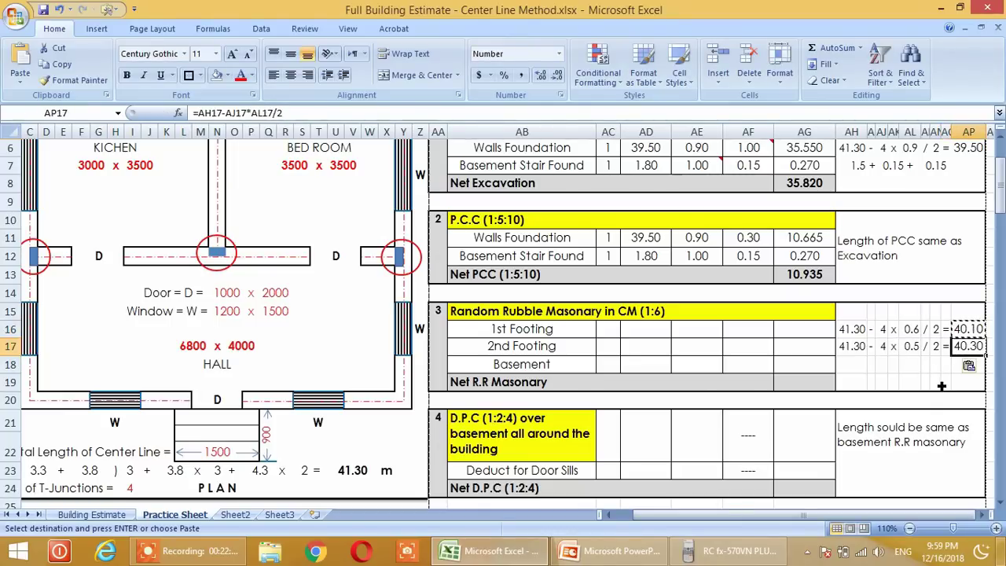
{"action": "key", "text": "Escape"}
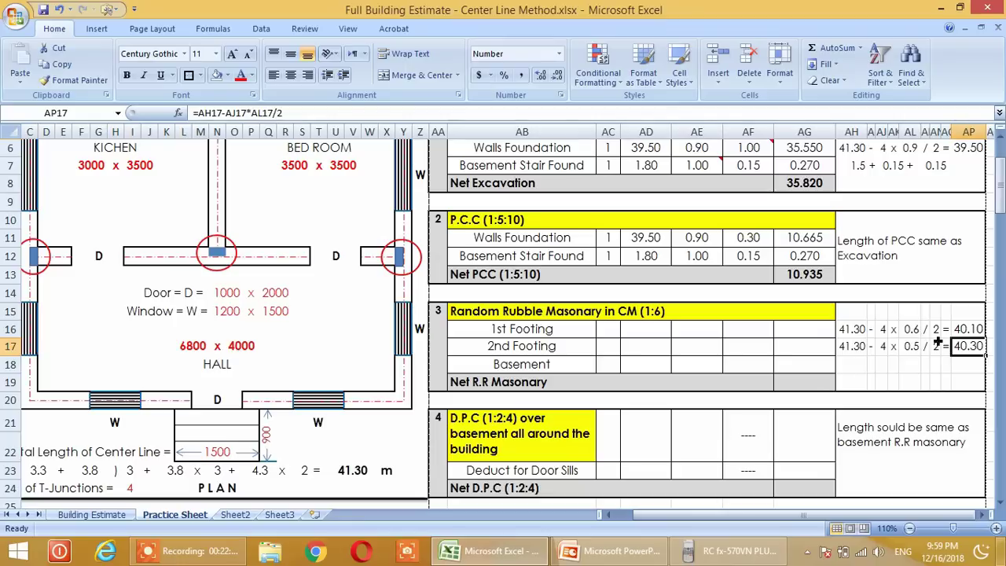
{"action": "scroll", "coordinate": [288, 406], "scroll_direction": "down", "scroll_amount": 5}
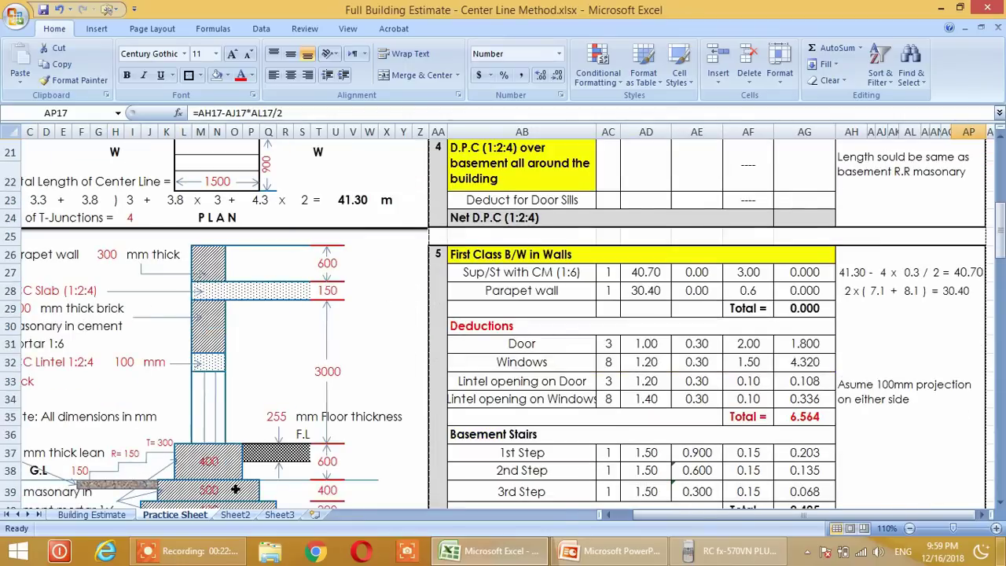
Link AH18 in the Basement remark to the total centerline length given below the plan
{"action": "scroll", "coordinate": [228, 464], "scroll_direction": "down", "scroll_amount": 2}
{"action": "scroll", "coordinate": [222, 362], "scroll_direction": "up", "scroll_amount": 6}
{"action": "left_click", "coordinate": [857, 294]}
{"action": "left_click", "coordinate": [863, 313]}
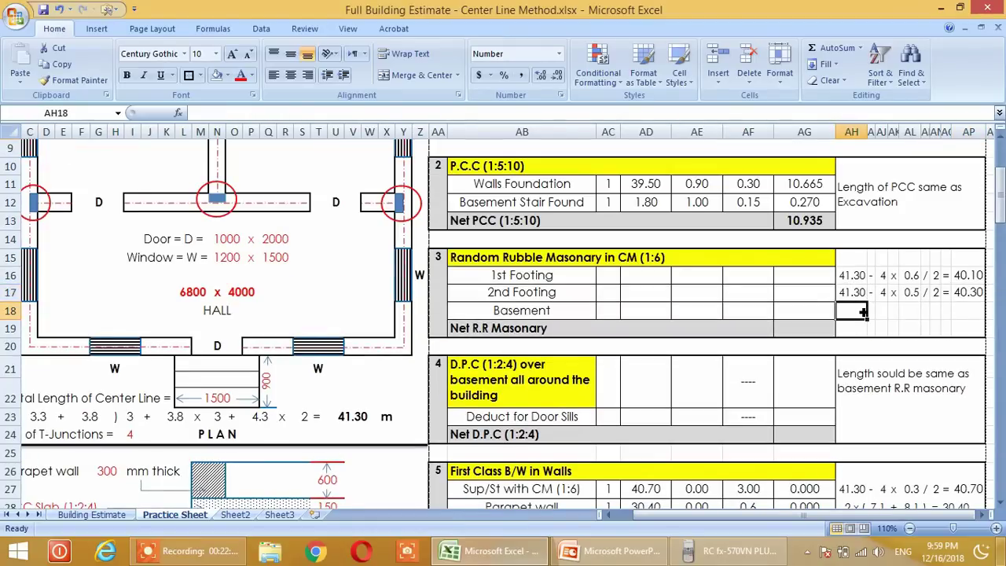
{"action": "type", "text": "="}
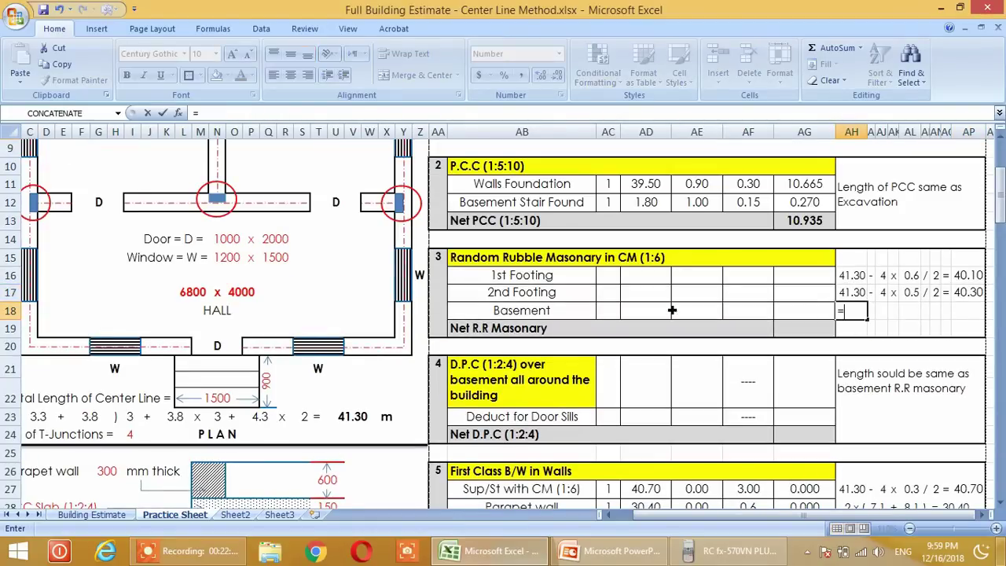
{"action": "left_click", "coordinate": [363, 417]}
{"action": "key", "text": "Return"}
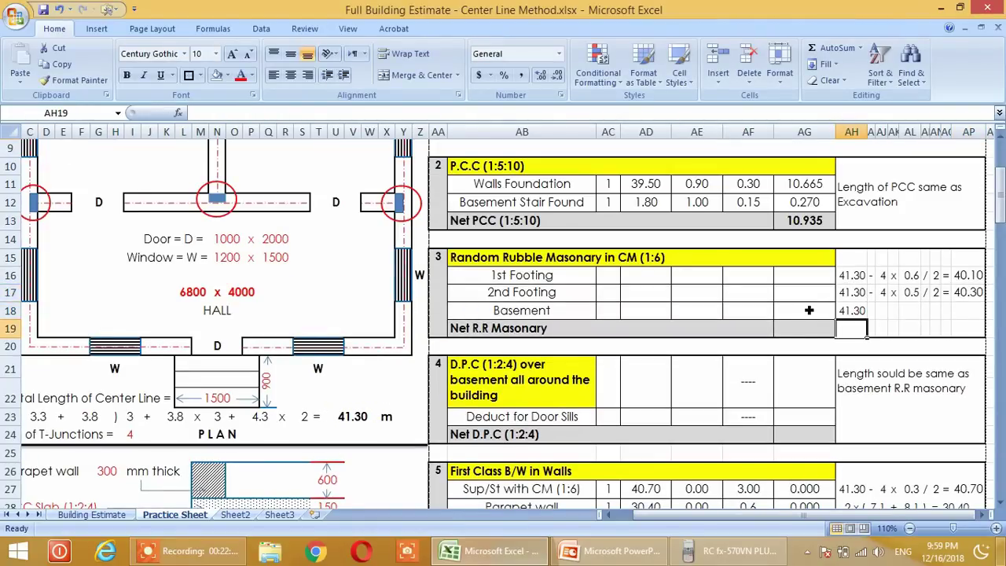
Copy the minus sign, 4 and x from AI17:AK17 into the Basement remark at AI18:AK18
{"action": "left_click", "coordinate": [872, 293]}
{"action": "left_click_drag", "start_coordinate": [887, 297], "coordinate": [887, 297]}
{"action": "key", "text": "ctrl+c"}
{"action": "left_click", "coordinate": [872, 311]}
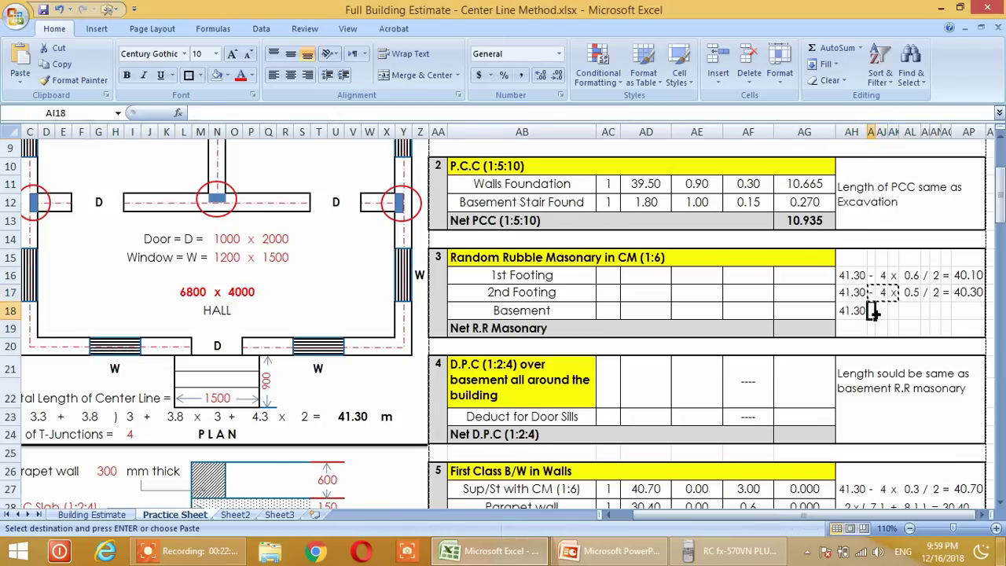
{"action": "key", "text": "ctrl+v"}
Enter the Basement breadth in metres in AL18 with the formula =M37/1000, referencing the cross-section
{"action": "left_click", "coordinate": [916, 313]}
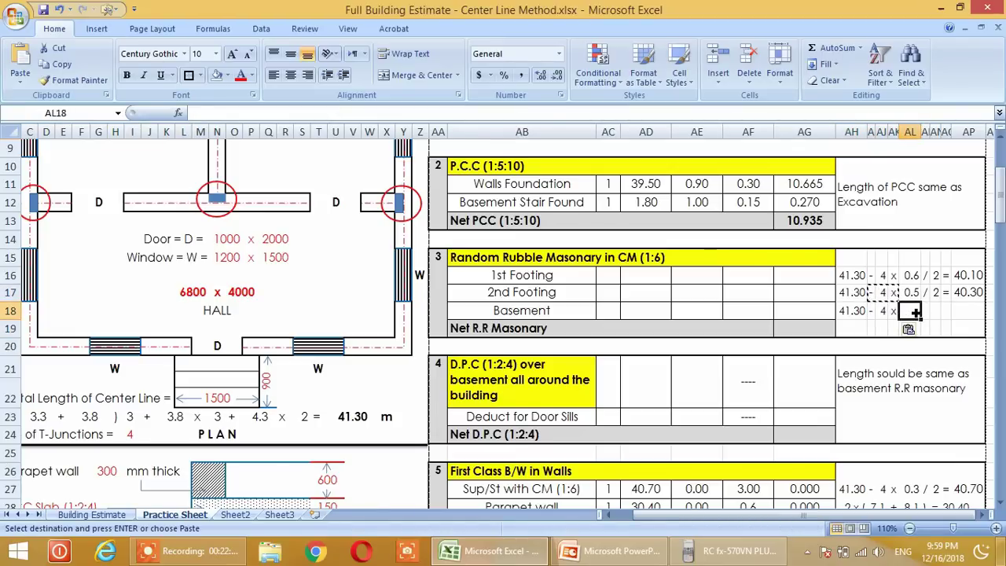
{"action": "key", "text": "Escape"}
{"action": "type", "text": "="}
{"action": "scroll", "coordinate": [208, 368], "scroll_direction": "down", "scroll_amount": 8}
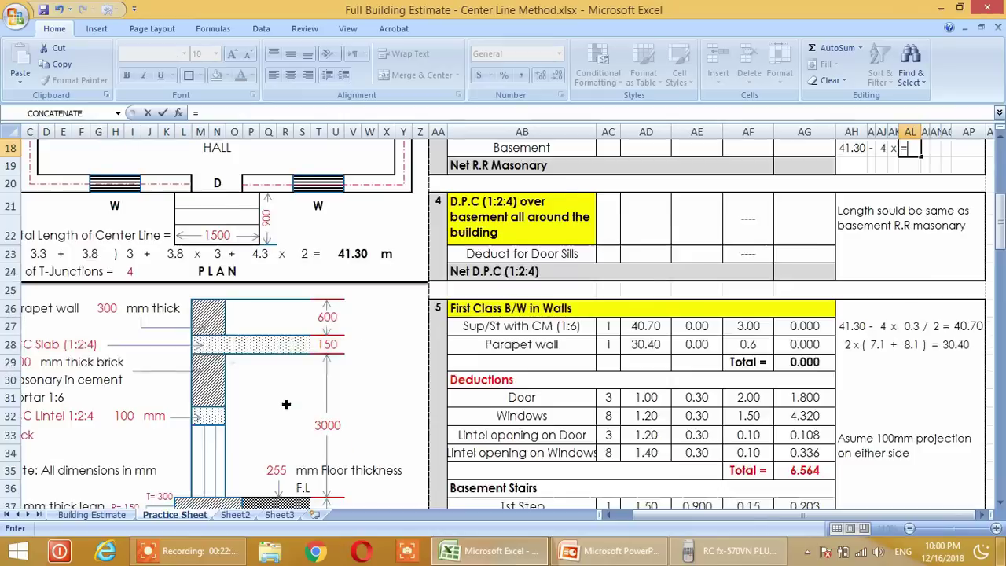
{"action": "scroll", "coordinate": [208, 367], "scroll_direction": "up", "scroll_amount": 1}
{"action": "left_click", "coordinate": [213, 290]}
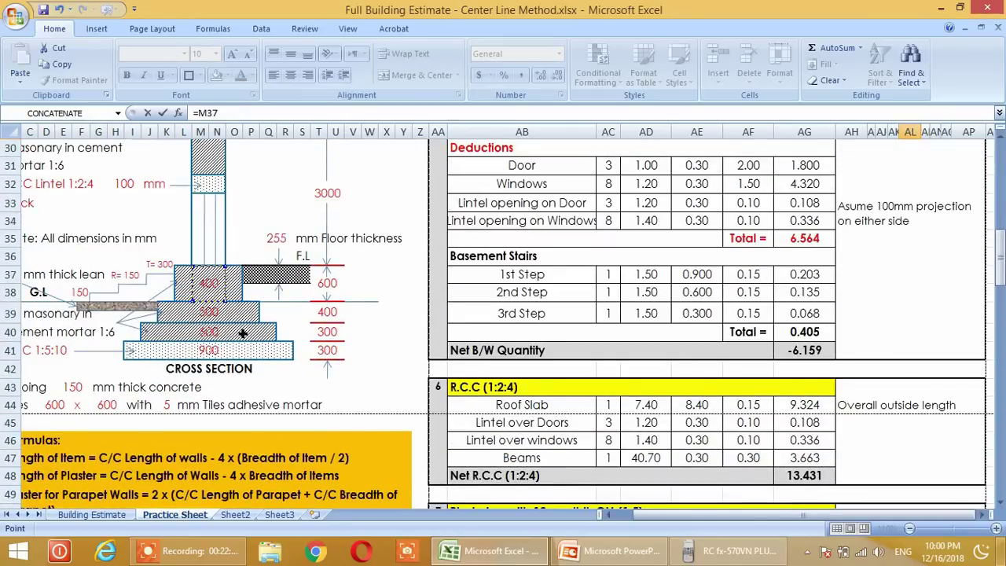
{"action": "type", "text": "/1000"}
{"action": "key", "text": "Return"}
Copy the /, 2 and equals sign from AM17:AO17 into the Basement remark at AM18:AO18
{"action": "scroll", "coordinate": [779, 393], "scroll_direction": "up", "scroll_amount": 6}
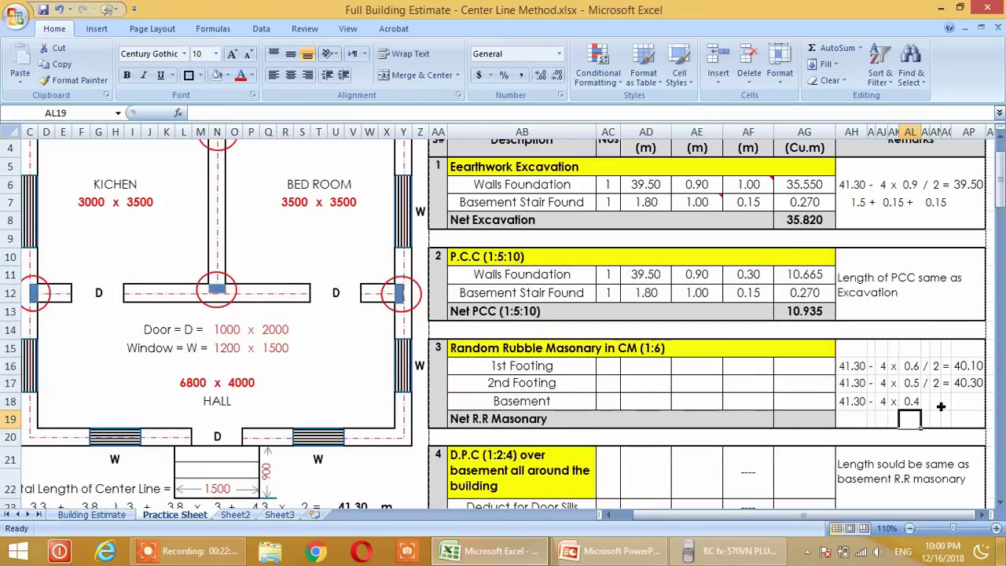
{"action": "left_click_drag", "start_coordinate": [925, 383], "coordinate": [947, 392]}
{"action": "key", "text": "ctrl+c"}
{"action": "left_click", "coordinate": [928, 402]}
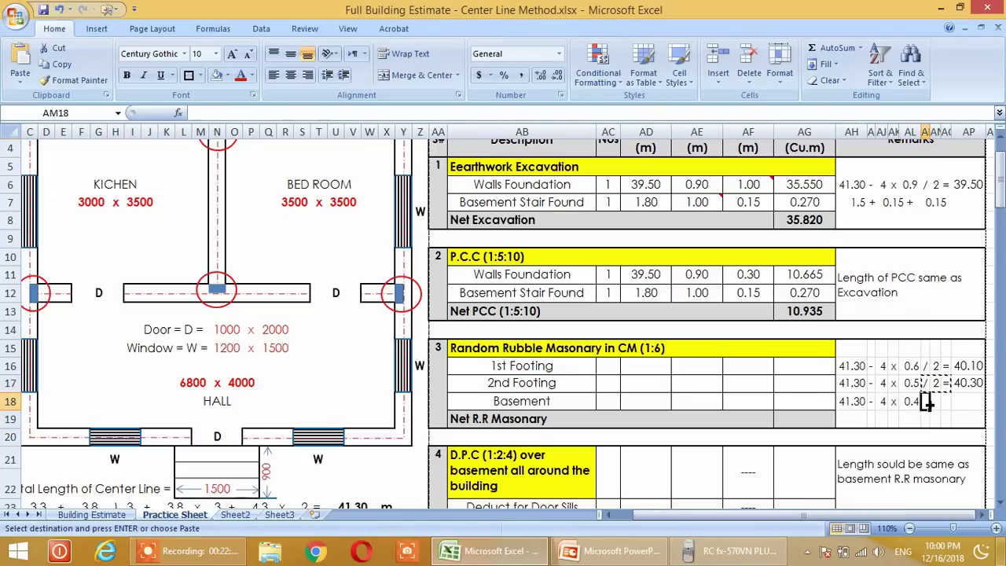
{"action": "key", "text": "ctrl+v"}
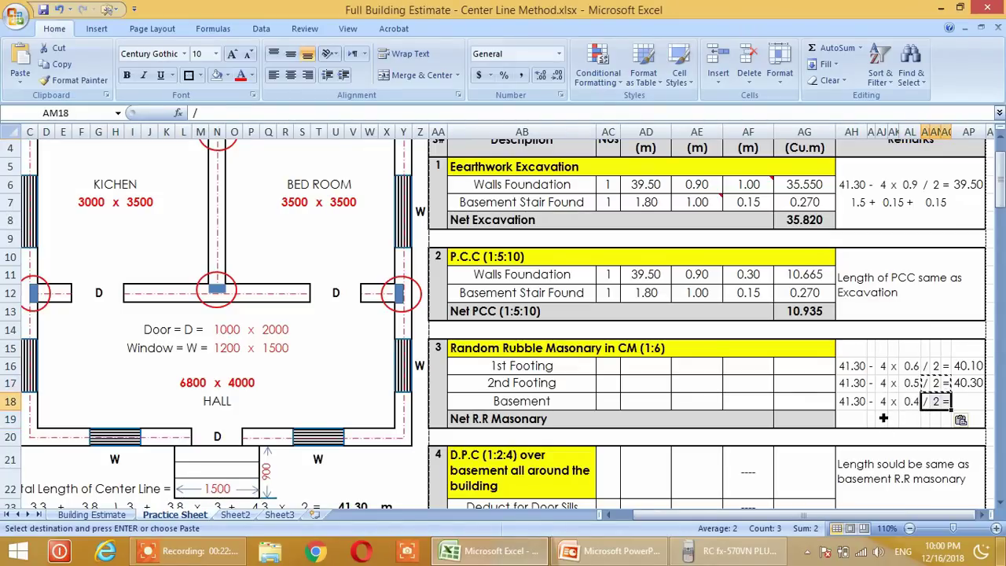
{"action": "key", "text": "Escape"}
Copy the 2nd Footing length formula from AP17 into AP18 for the Basement
{"action": "scroll", "coordinate": [891, 411], "scroll_direction": "down", "scroll_amount": 1}
{"action": "left_click", "coordinate": [969, 349]}
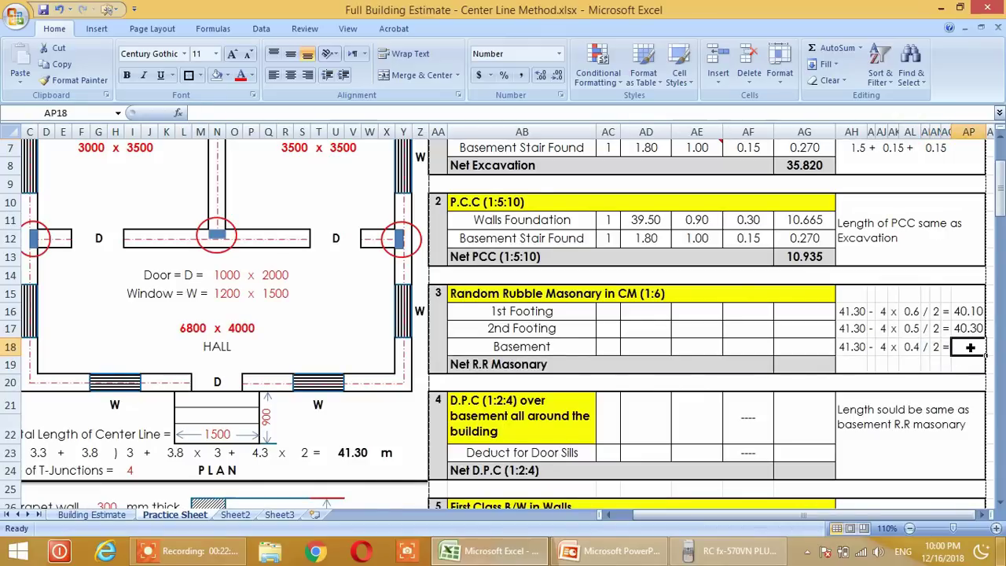
{"action": "left_click", "coordinate": [970, 329]}
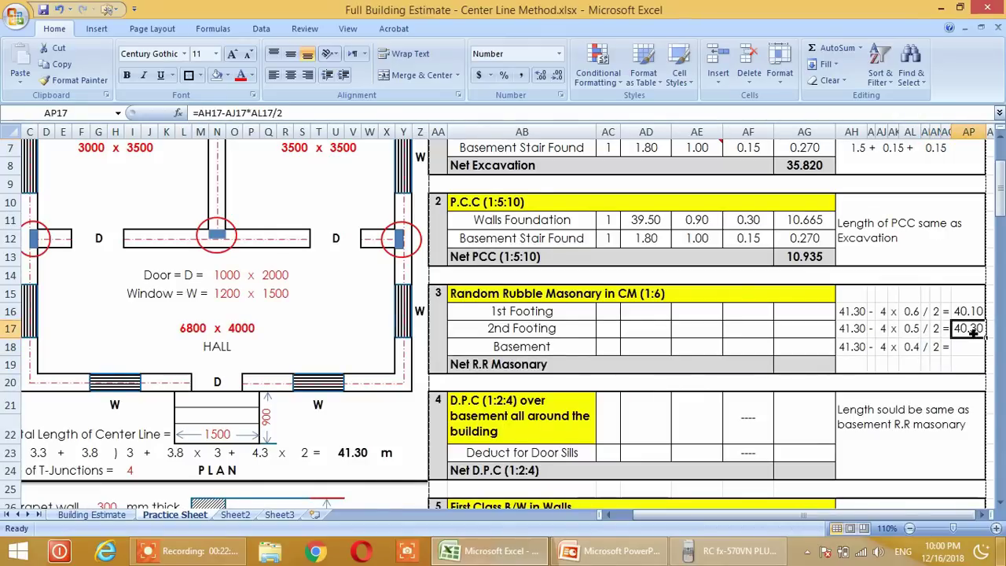
{"action": "key", "text": "ctrl+c"}
{"action": "left_click", "coordinate": [969, 353]}
{"action": "key", "text": "ctrl+v"}
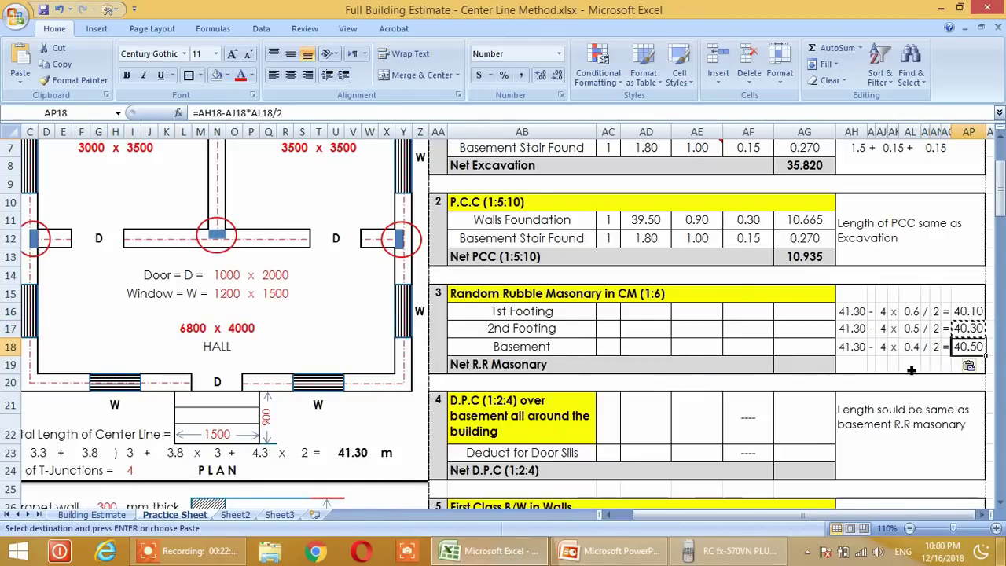
{"action": "key", "text": "Escape"}
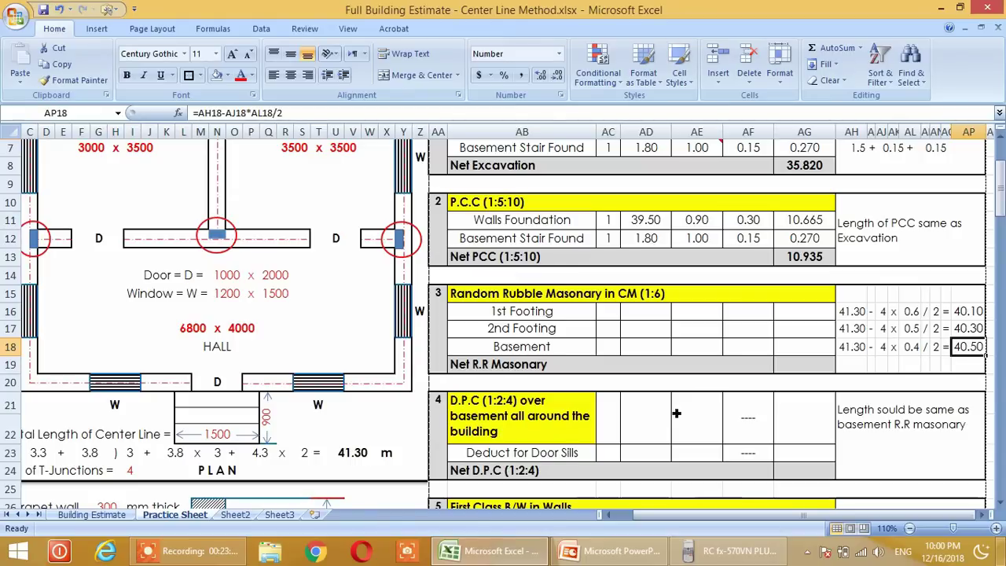
Look through the completed Building Estimate sheet for reference, and return to the Practice Sheet
{"action": "left_click", "coordinate": [82, 515]}
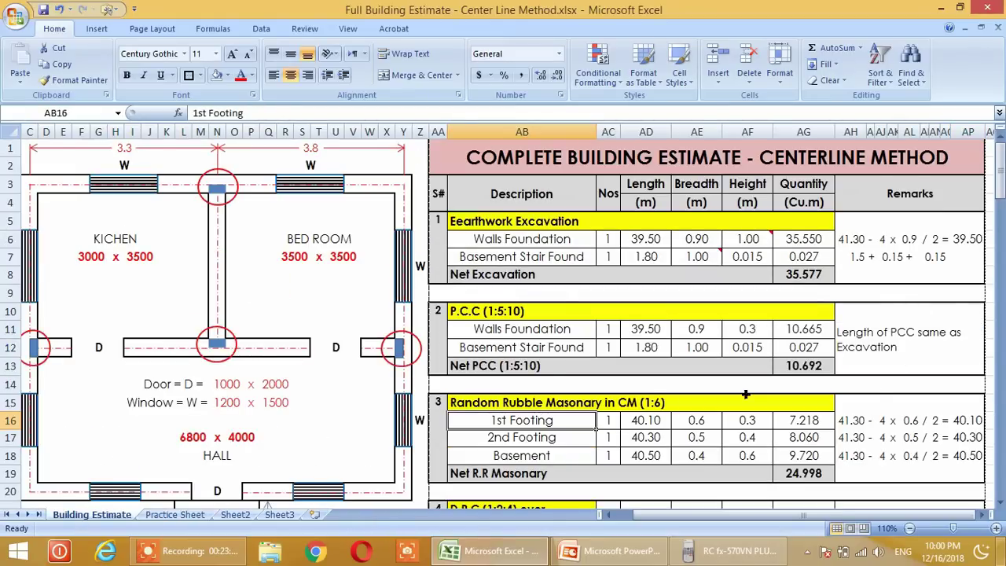
{"action": "scroll", "coordinate": [746, 397], "scroll_direction": "down", "scroll_amount": 7}
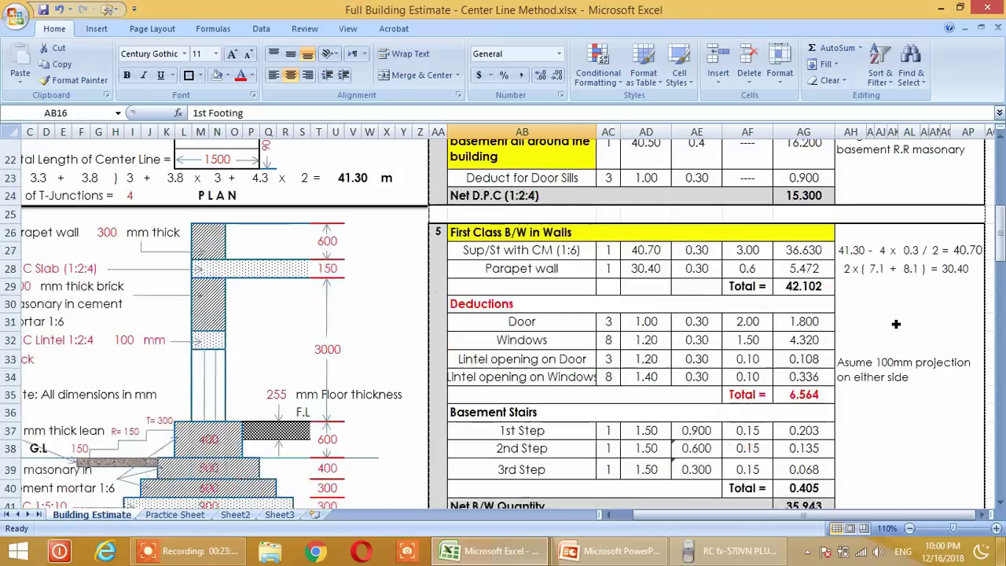
{"action": "scroll", "coordinate": [896, 324], "scroll_direction": "down", "scroll_amount": 2}
{"action": "scroll", "coordinate": [896, 324], "scroll_direction": "up", "scroll_amount": 9}
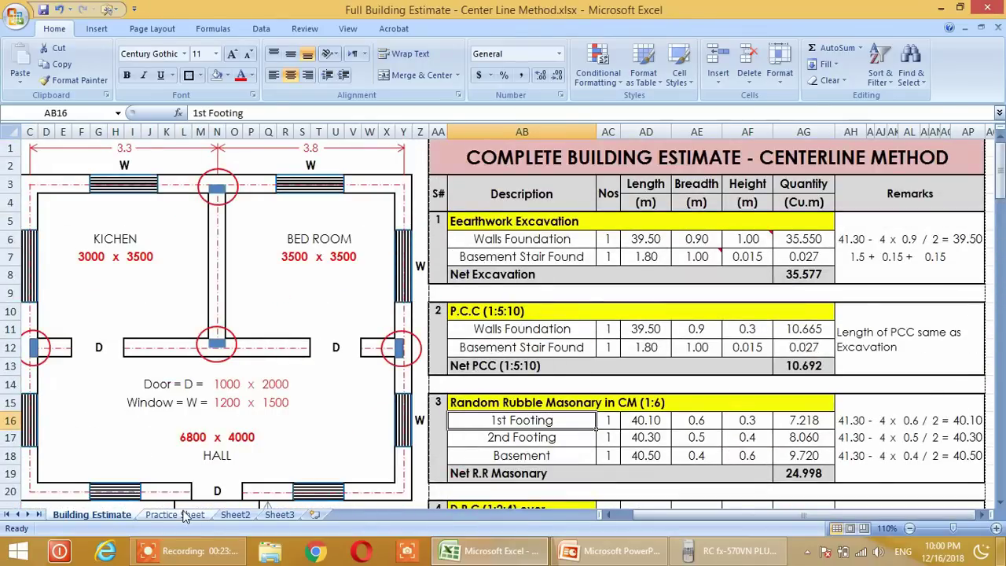
{"action": "left_click", "coordinate": [184, 515]}
{"action": "scroll", "coordinate": [611, 385], "scroll_direction": "up", "scroll_amount": 1}
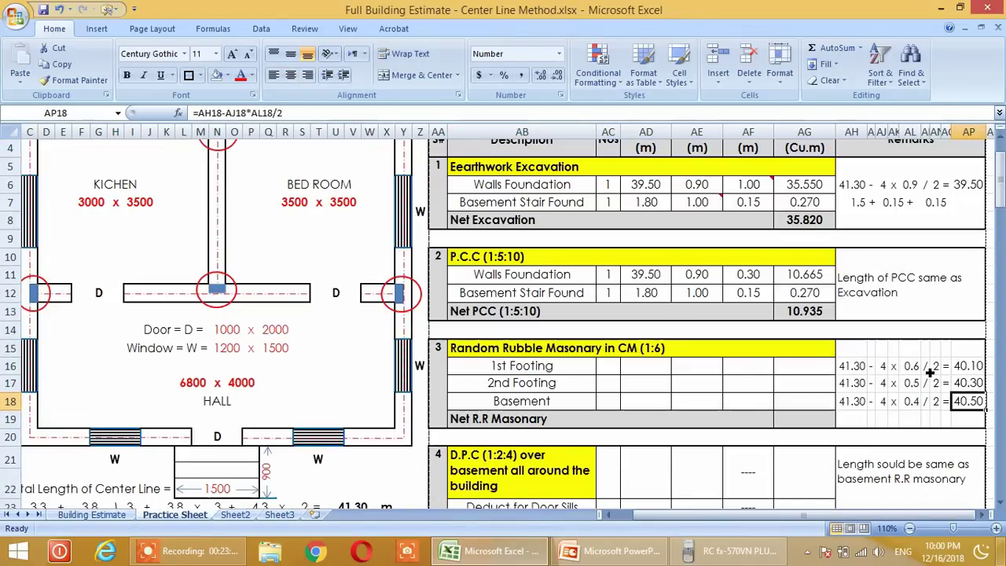
Enter 1 as the number for the 1st Footing, 2nd Footing and Basement in AC16:AC18
{"action": "left_click", "coordinate": [616, 367]}
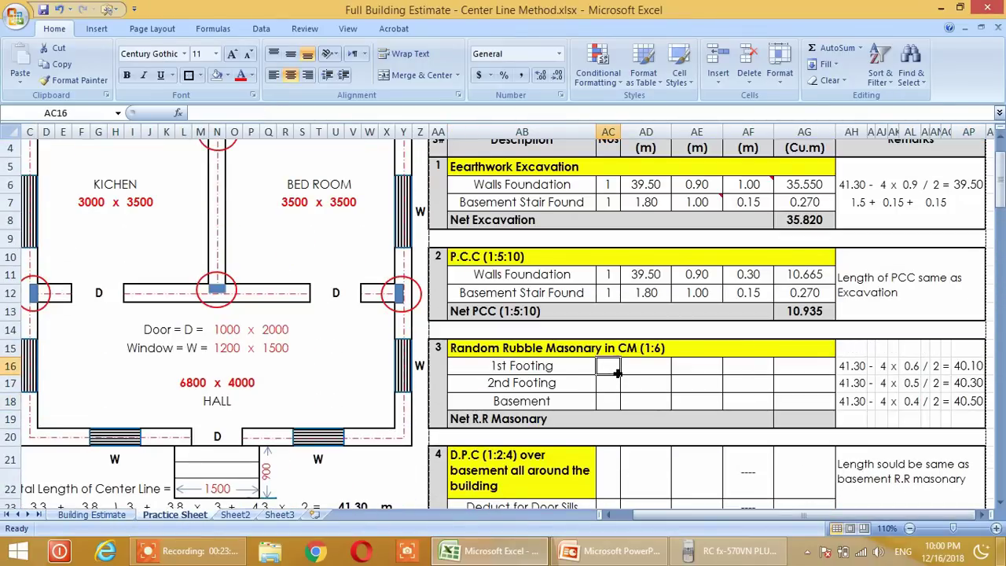
{"action": "type", "text": "1"}
{"action": "key", "text": "Return"}
{"action": "type", "text": "1"}
{"action": "key", "text": "Return"}
{"action": "type", "text": "1"}
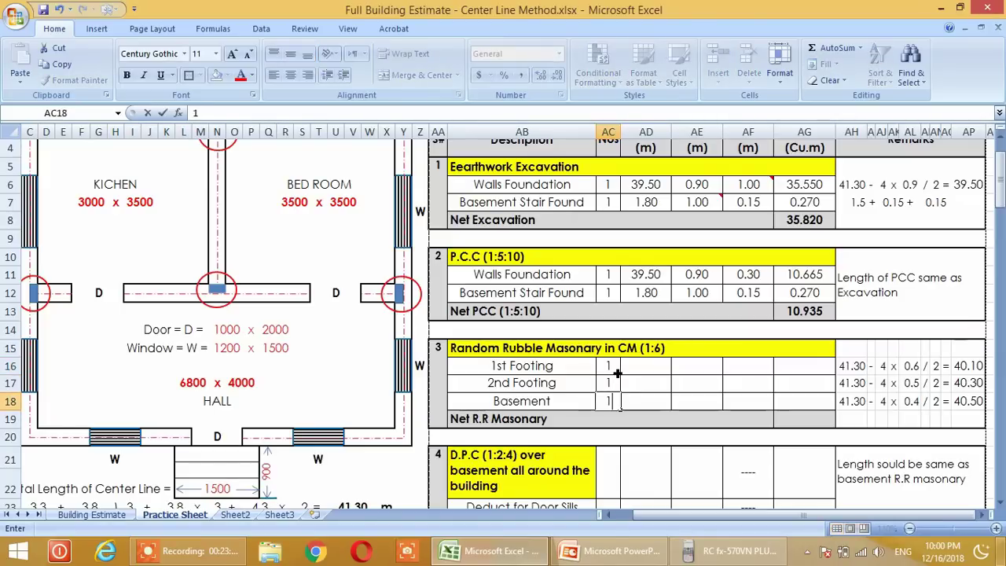
Link the 1st Footing, 2nd Footing and Basement lengths in AD16:AD18 to the computed lengths in AP16:AP18
{"action": "left_click", "coordinate": [656, 368]}
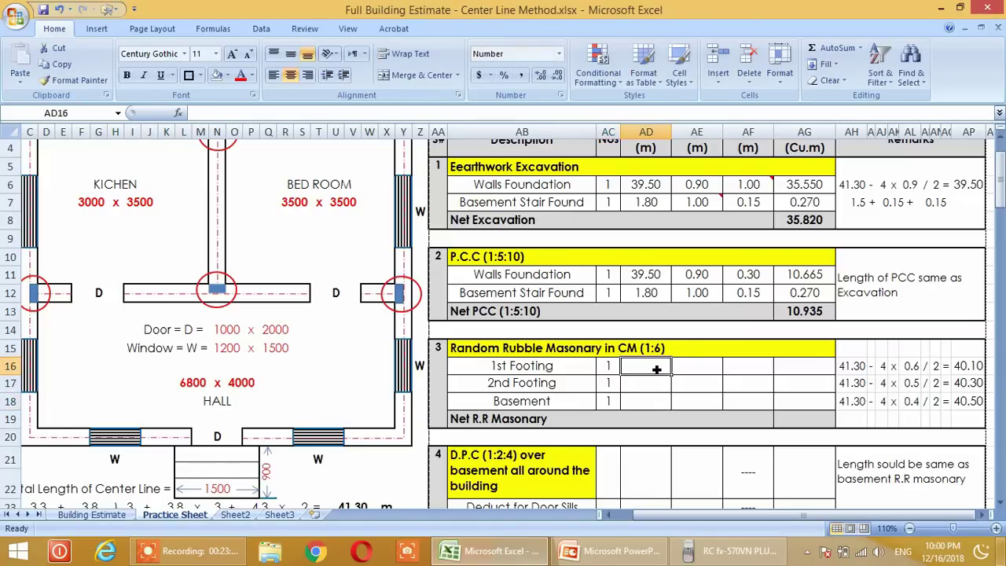
{"action": "type", "text": "="}
{"action": "left_click", "coordinate": [963, 367]}
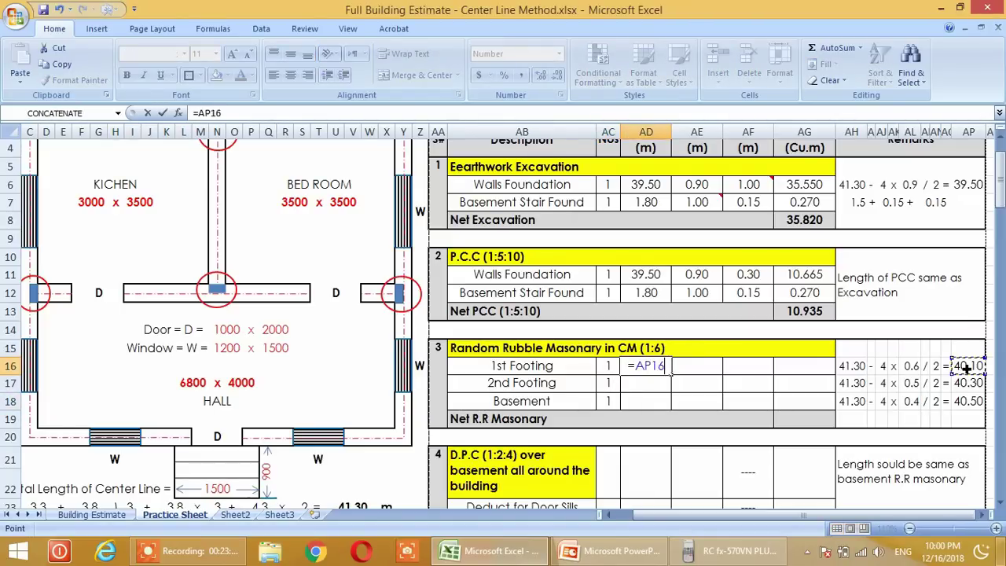
{"action": "key", "text": "Return"}
{"action": "type", "text": "="}
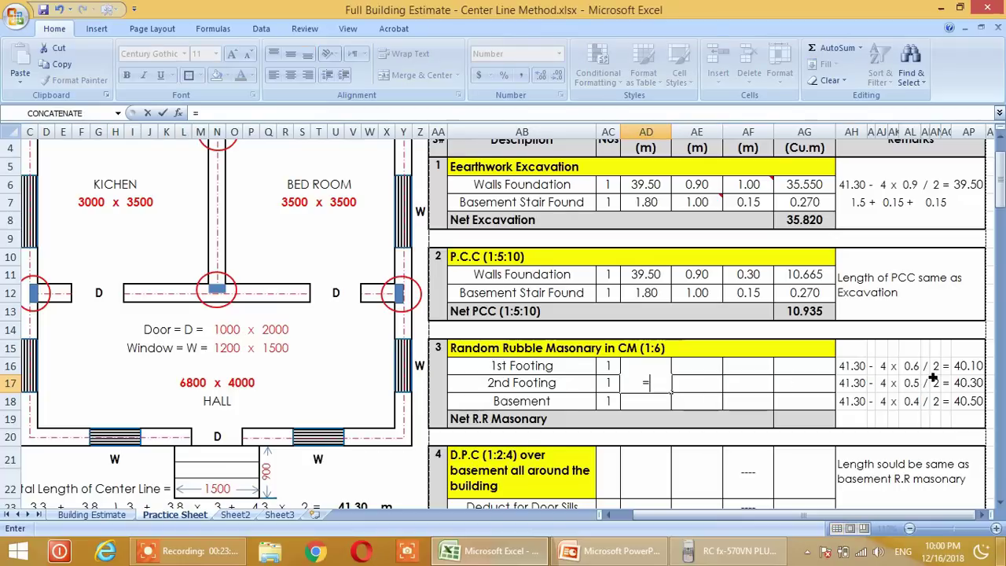
{"action": "left_click", "coordinate": [965, 383]}
{"action": "key", "text": "Return"}
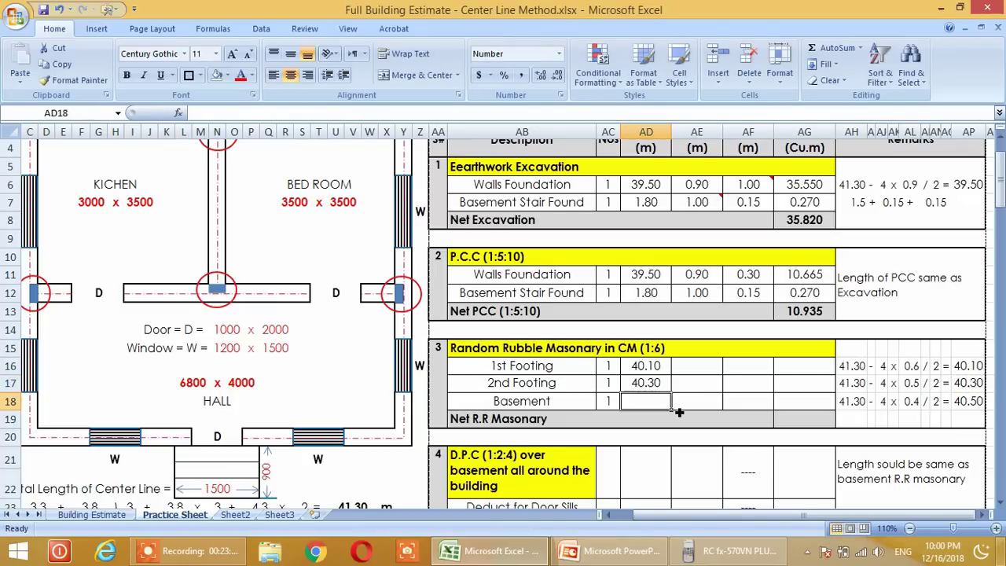
{"action": "type", "text": "="}
{"action": "left_click", "coordinate": [964, 401]}
{"action": "key", "text": "Return"}
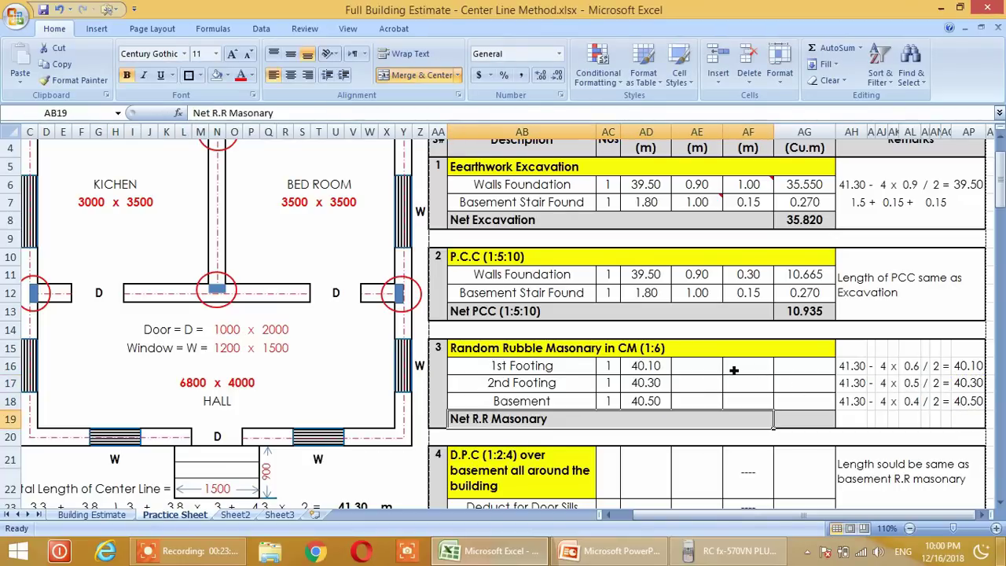
Link the 1st Footing, 2nd Footing and Basement breadths in AE16:AE18 to the remark breadths in AL16:AL18
{"action": "left_click", "coordinate": [704, 367]}
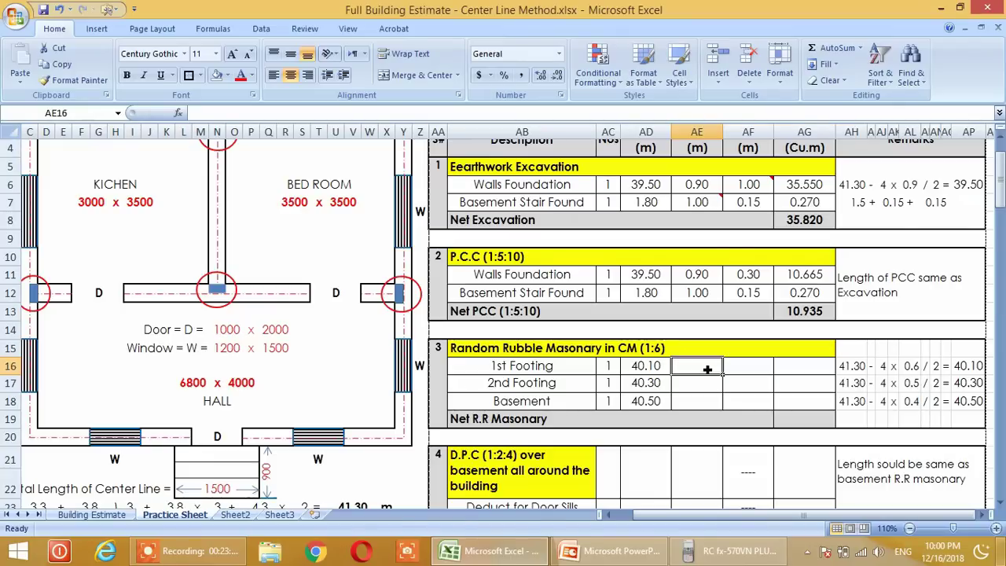
{"action": "type", "text": "="}
{"action": "left_click", "coordinate": [916, 369]}
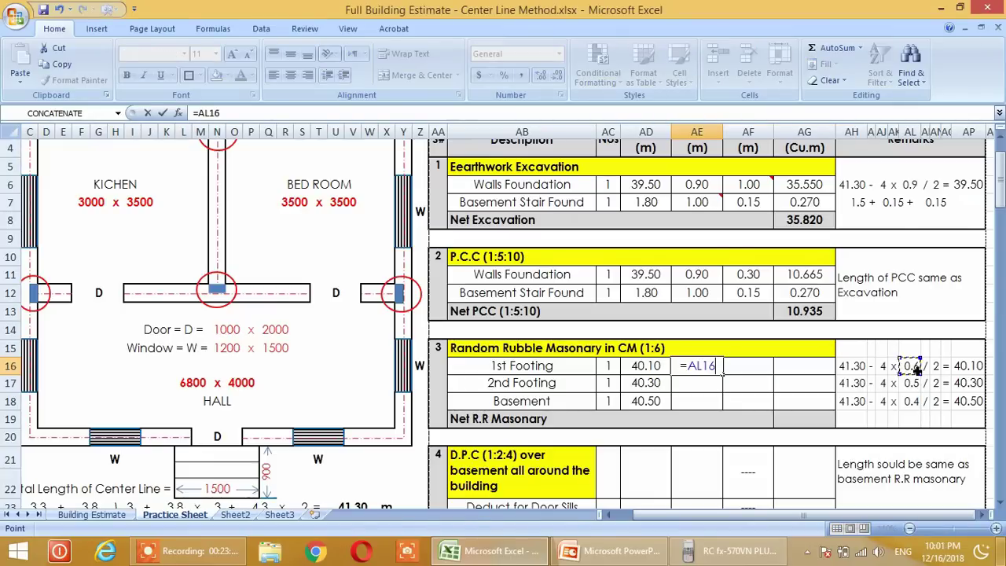
{"action": "key", "text": "Return"}
{"action": "type", "text": "="}
{"action": "left_click", "coordinate": [915, 384]}
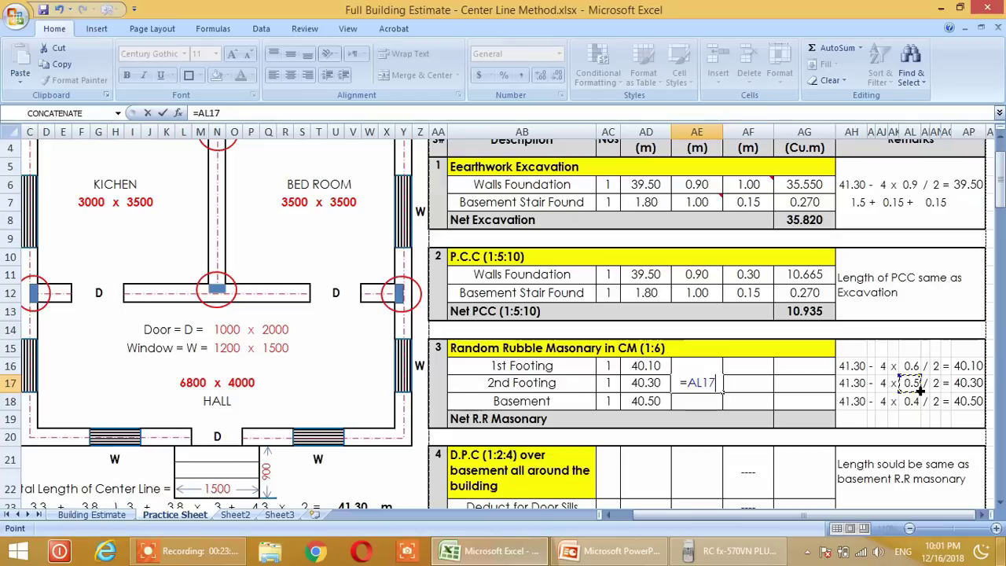
{"action": "key", "text": "Return"}
{"action": "type", "text": "="}
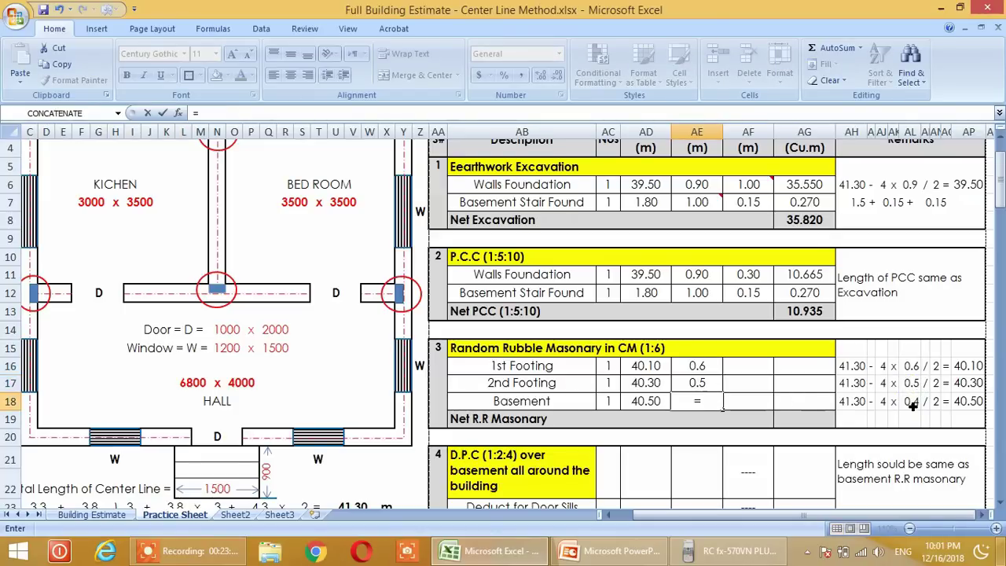
{"action": "left_click", "coordinate": [914, 401]}
{"action": "key", "text": "Return"}
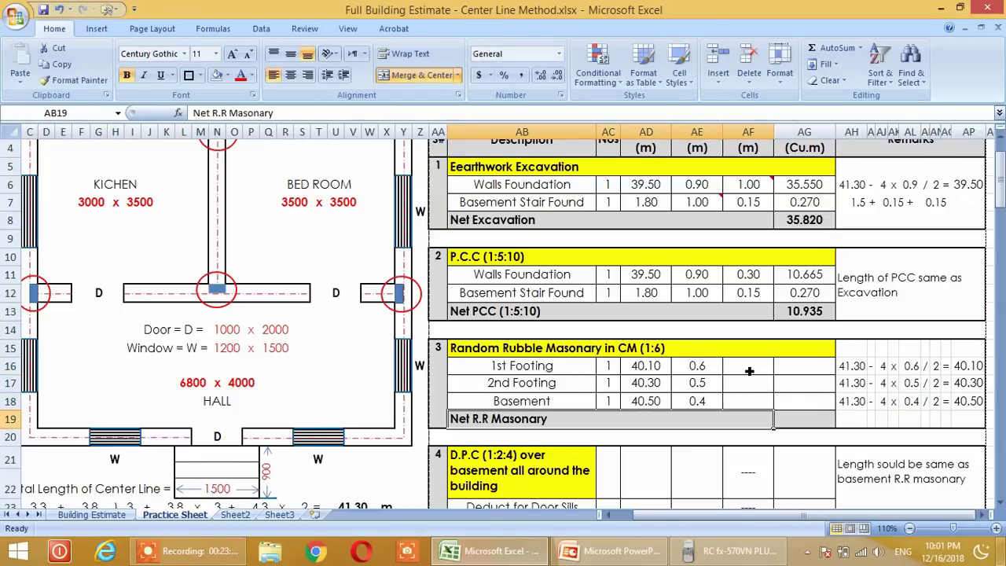
Enter the 1st Footing height in AF16 as the cross-section dimension in T40 divided by 100
{"action": "left_click", "coordinate": [749, 371]}
{"action": "scroll", "coordinate": [367, 376], "scroll_direction": "down", "scroll_amount": 9}
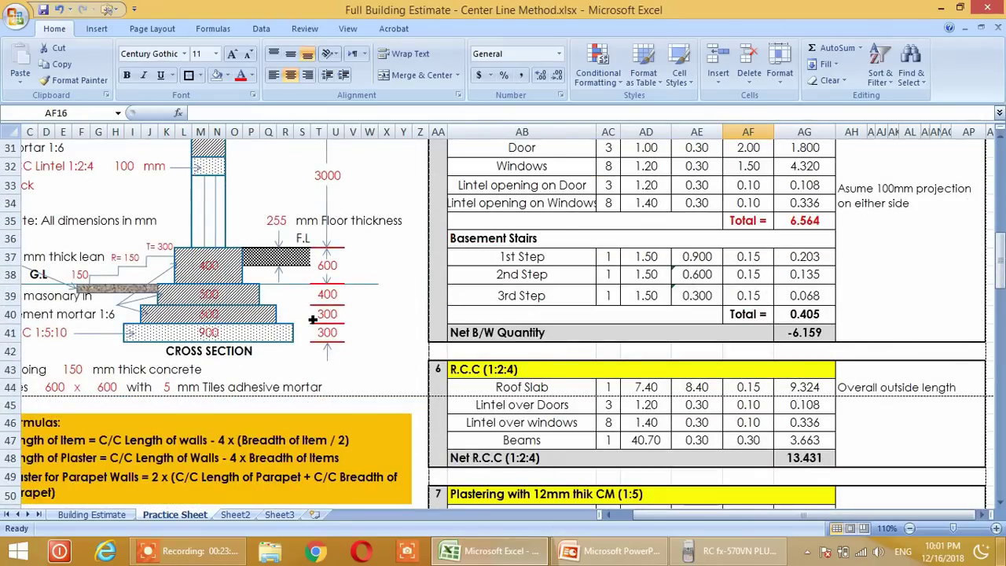
{"action": "scroll", "coordinate": [369, 275], "scroll_direction": "up", "scroll_amount": 8}
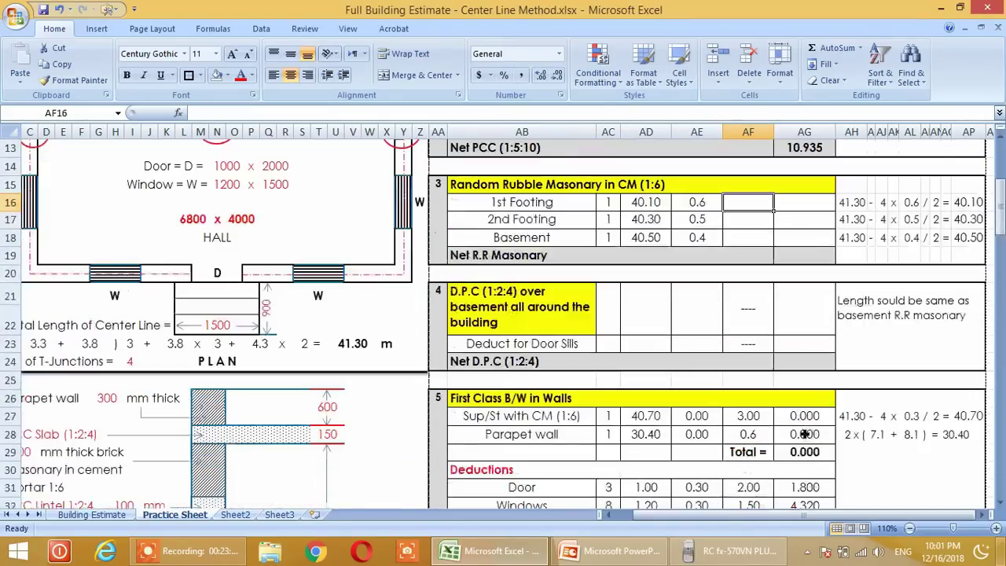
{"action": "scroll", "coordinate": [758, 346], "scroll_direction": "up", "scroll_amount": 2}
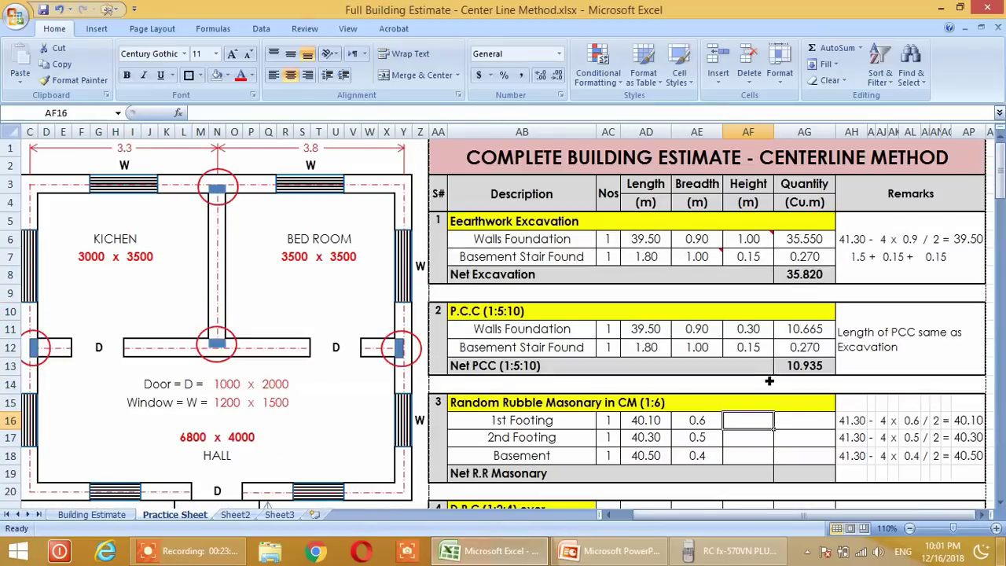
{"action": "scroll", "coordinate": [769, 381], "scroll_direction": "down", "scroll_amount": 2}
{"action": "scroll", "coordinate": [768, 385], "scroll_direction": "up", "scroll_amount": 1}
{"action": "type", "text": "="}
{"action": "scroll", "coordinate": [640, 386], "scroll_direction": "down", "scroll_amount": 10}
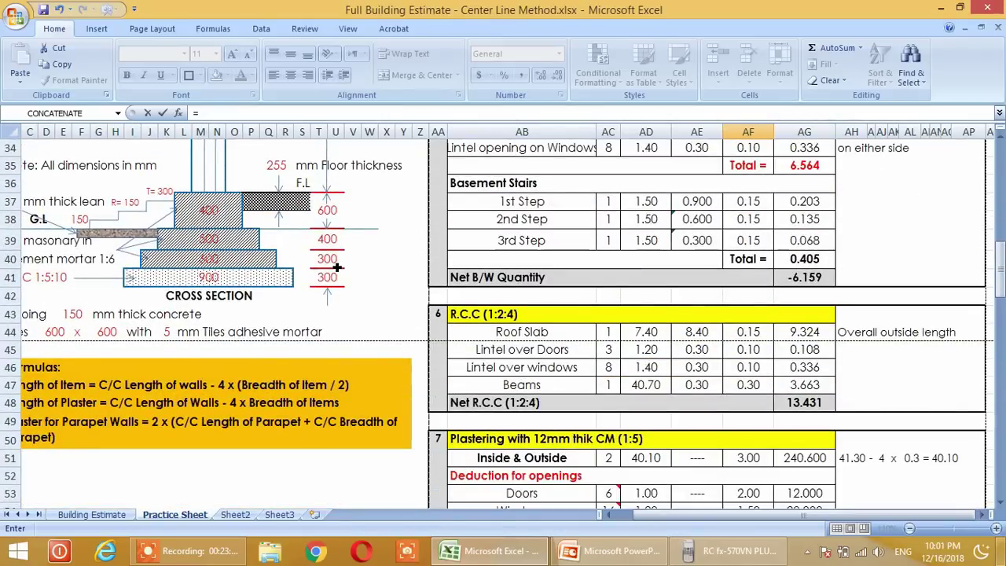
{"action": "left_click", "coordinate": [336, 267]}
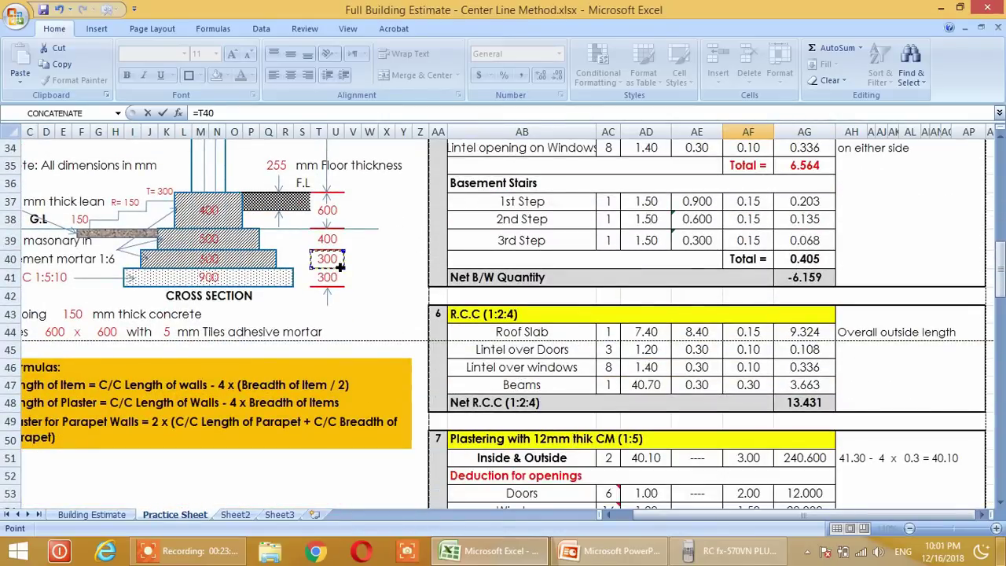
{"action": "type", "text": "/100"}
{"action": "key", "text": "Return"}
{"action": "scroll", "coordinate": [666, 411], "scroll_direction": "up", "scroll_amount": 3}
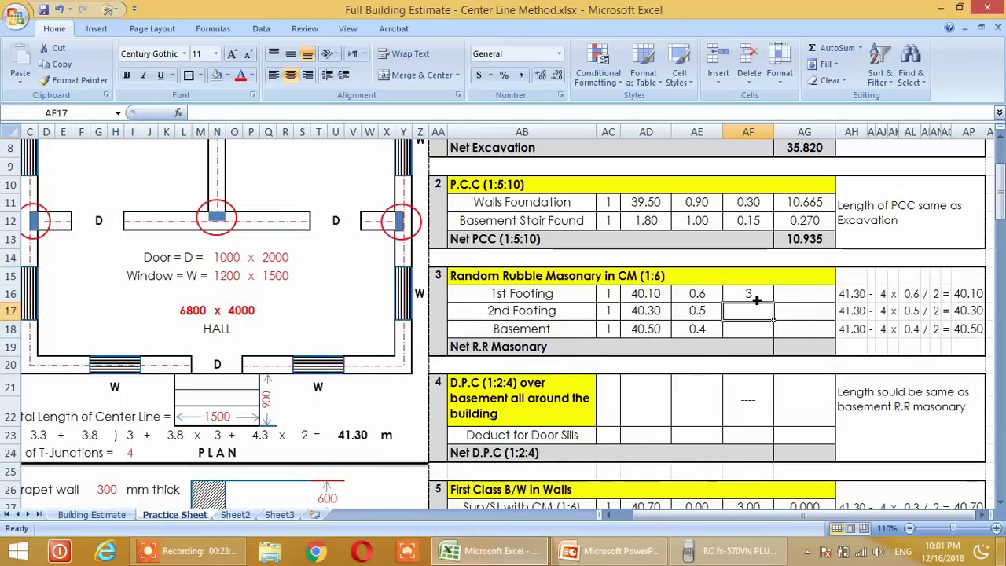
Format the 1st Footing height in AF16 with two decimals and correct its formula to =T40/1000
{"action": "left_click", "coordinate": [756, 297]}
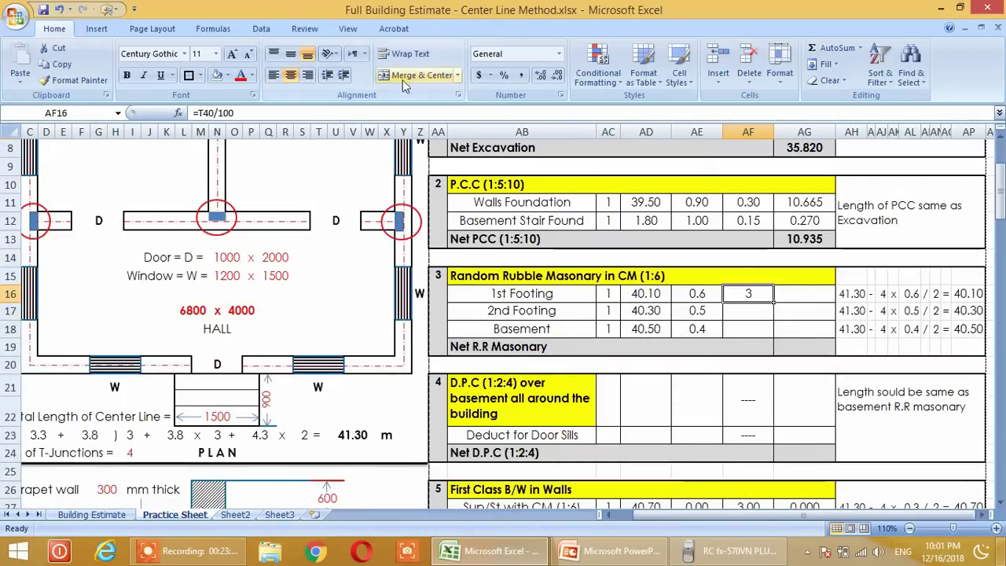
{"action": "left_click", "coordinate": [541, 74]}
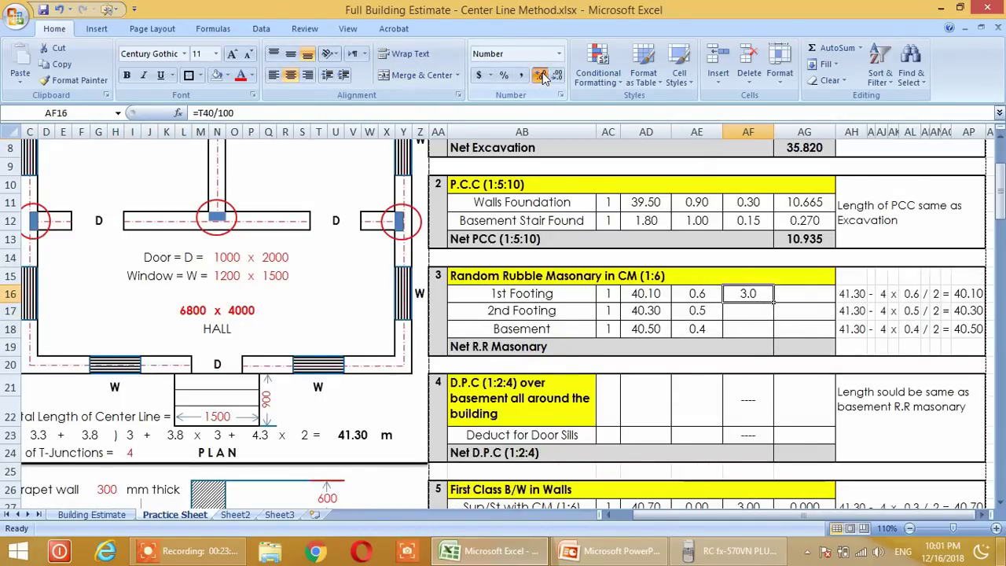
{"action": "left_click", "coordinate": [541, 75]}
{"action": "scroll", "coordinate": [744, 317], "scroll_direction": "down", "scroll_amount": 1}
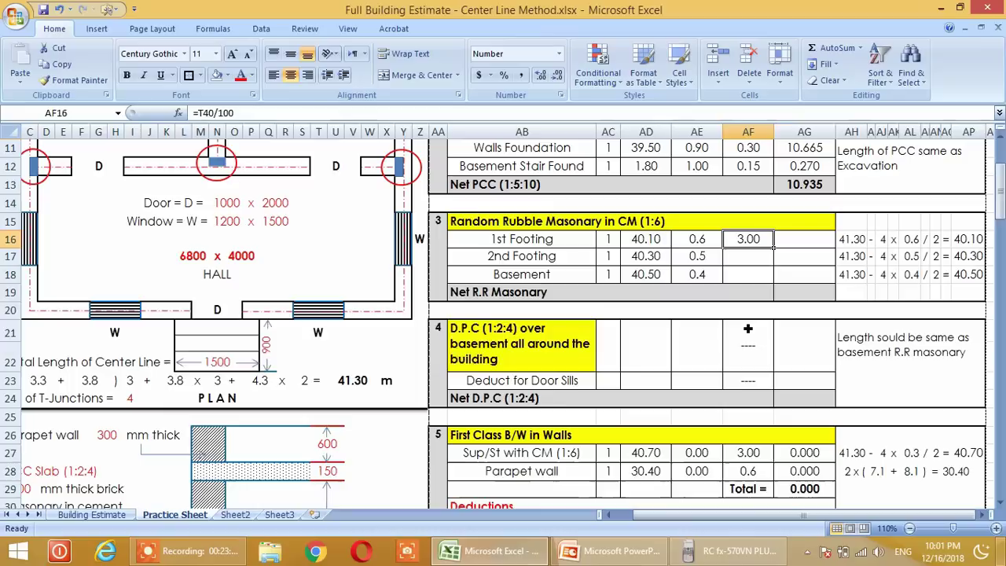
{"action": "left_click", "coordinate": [287, 112]}
{"action": "type", "text": "0"}
{"action": "key", "text": "Return"}
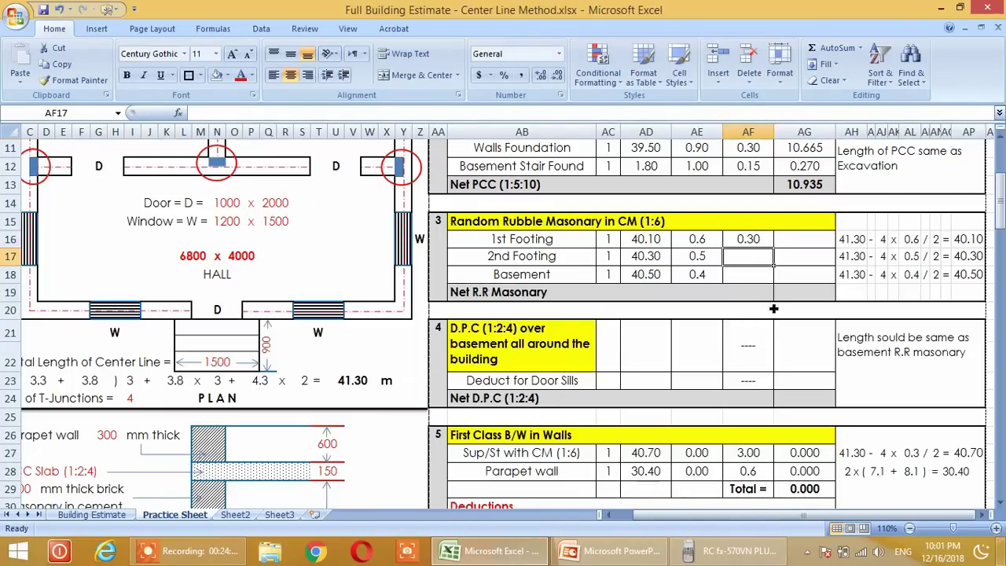
Enter the 2nd Footing height in AF17 as the cross-section dimension in T39 divided by 1000
{"action": "type", "text": "="}
{"action": "scroll", "coordinate": [462, 378], "scroll_direction": "down", "scroll_amount": 5}
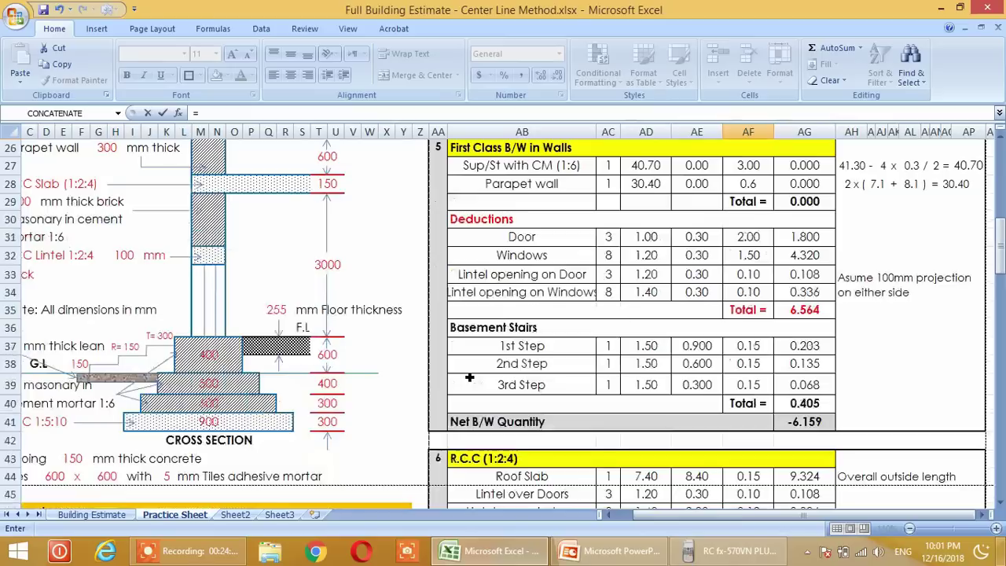
{"action": "left_click", "coordinate": [327, 384]}
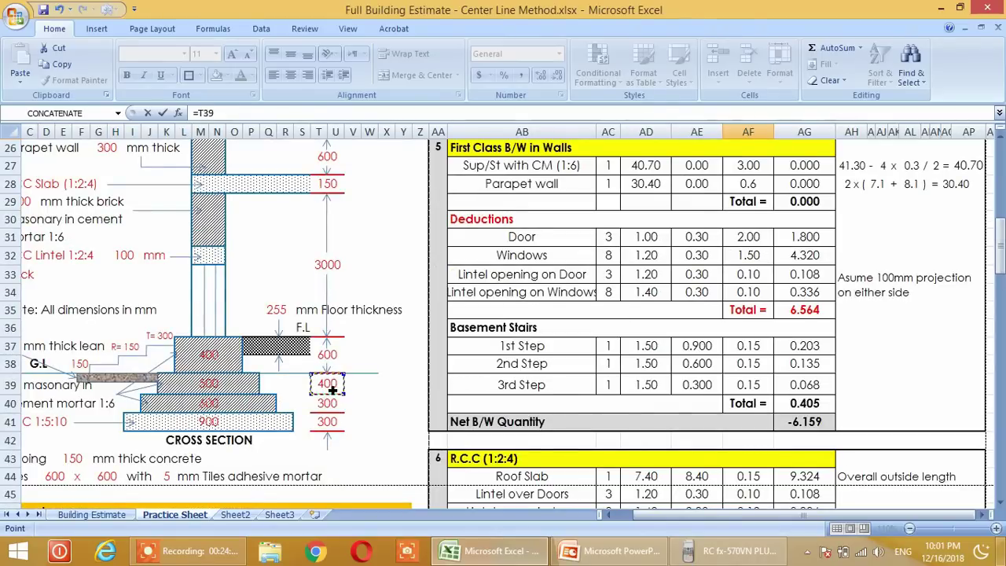
{"action": "type", "text": "/1000"}
{"action": "key", "text": "Return"}
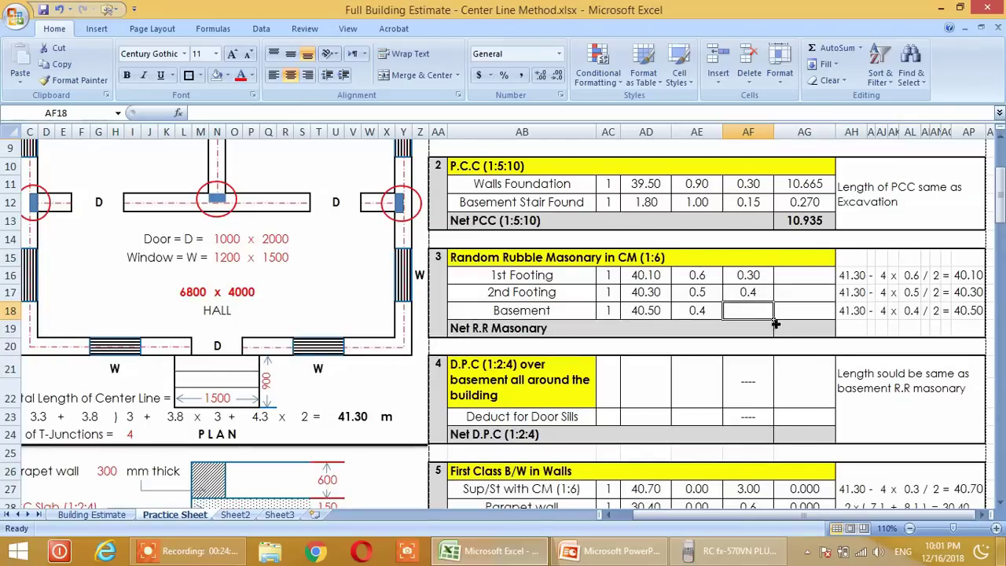
Enter the Basement height in AF18 as the cross-section dimension in T37 divided by 1000
{"action": "type", "text": "="}
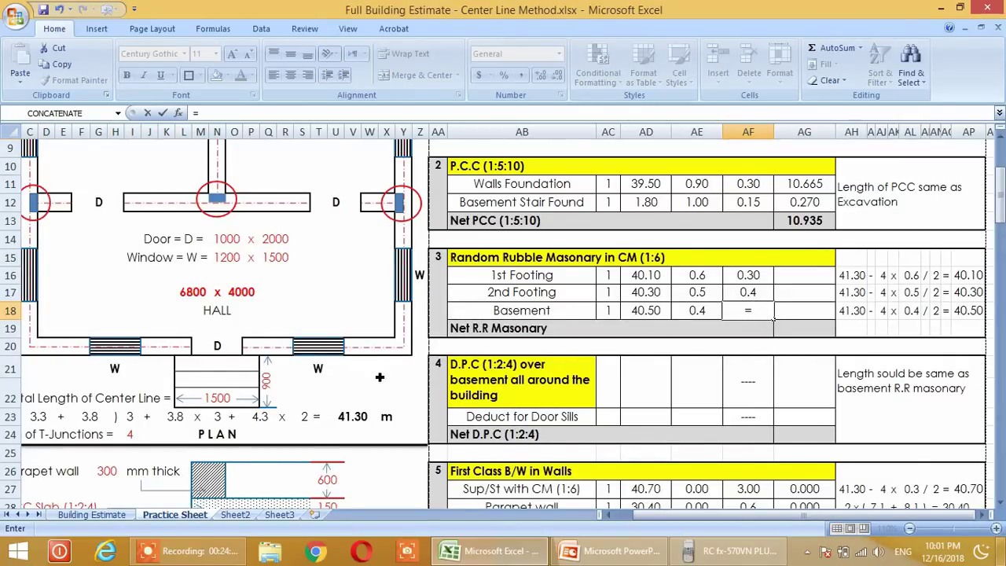
{"action": "scroll", "coordinate": [374, 381], "scroll_direction": "down", "scroll_amount": 2}
{"action": "scroll", "coordinate": [374, 380], "scroll_direction": "up", "scroll_amount": 1}
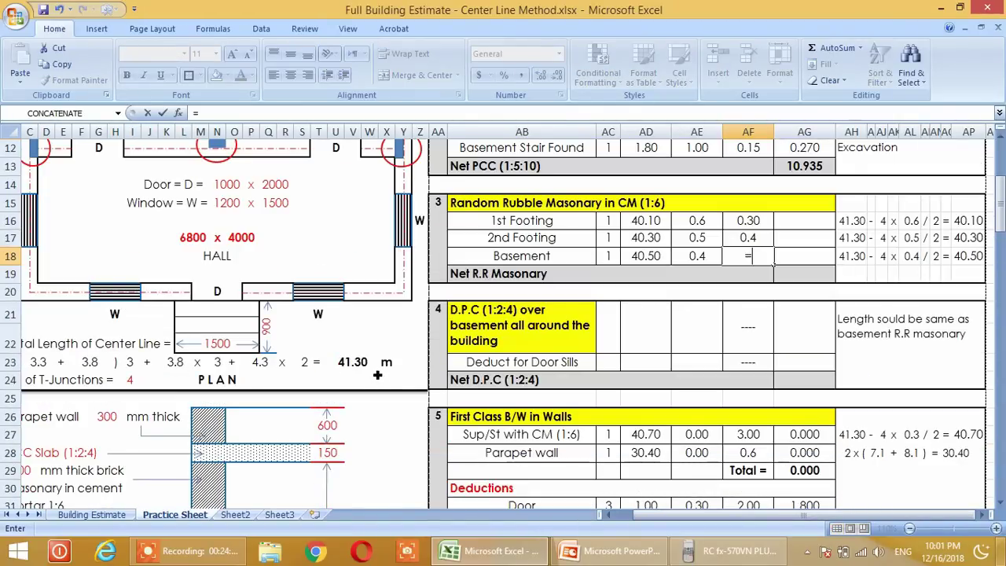
{"action": "scroll", "coordinate": [377, 376], "scroll_direction": "down", "scroll_amount": 6}
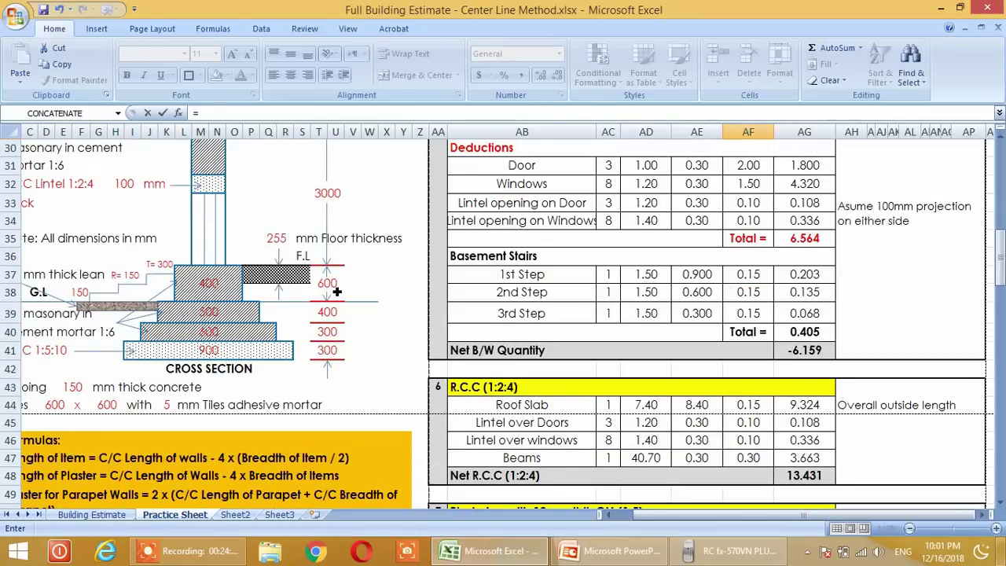
{"action": "left_click", "coordinate": [337, 292]}
{"action": "type", "text": "/1000"}
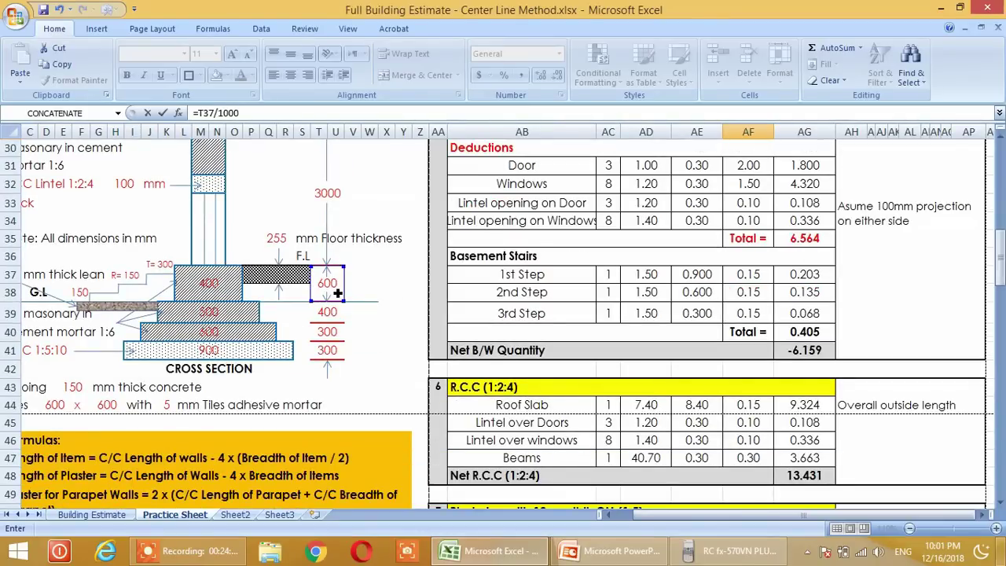
{"action": "key", "text": "Return"}
{"action": "scroll", "coordinate": [738, 389], "scroll_direction": "up", "scroll_amount": 3}
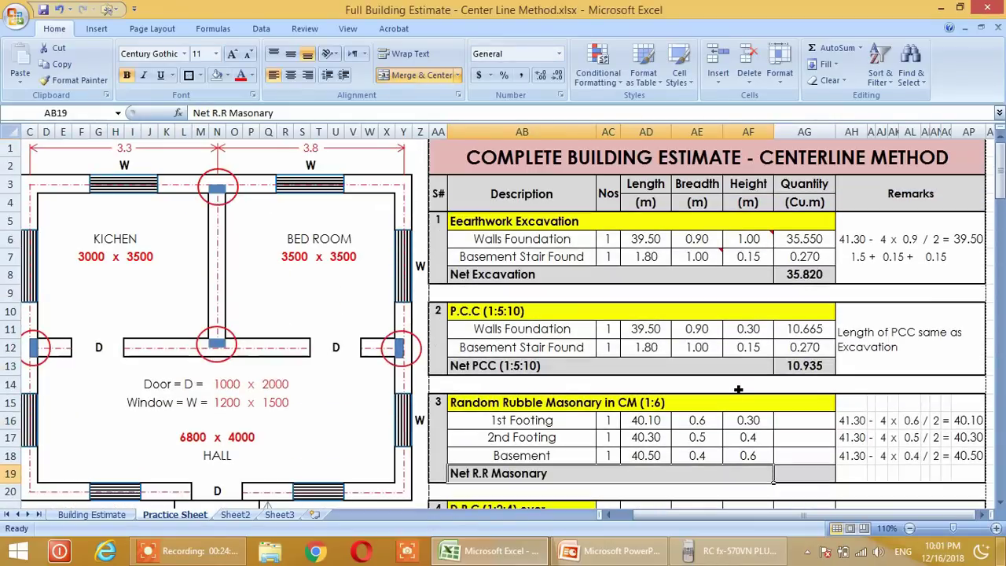
Format the masonry heights in AF16:AF18 with two decimal places
{"action": "scroll", "coordinate": [741, 391], "scroll_direction": "down", "scroll_amount": 2}
{"action": "left_click_drag", "start_coordinate": [747, 313], "coordinate": [761, 353]}
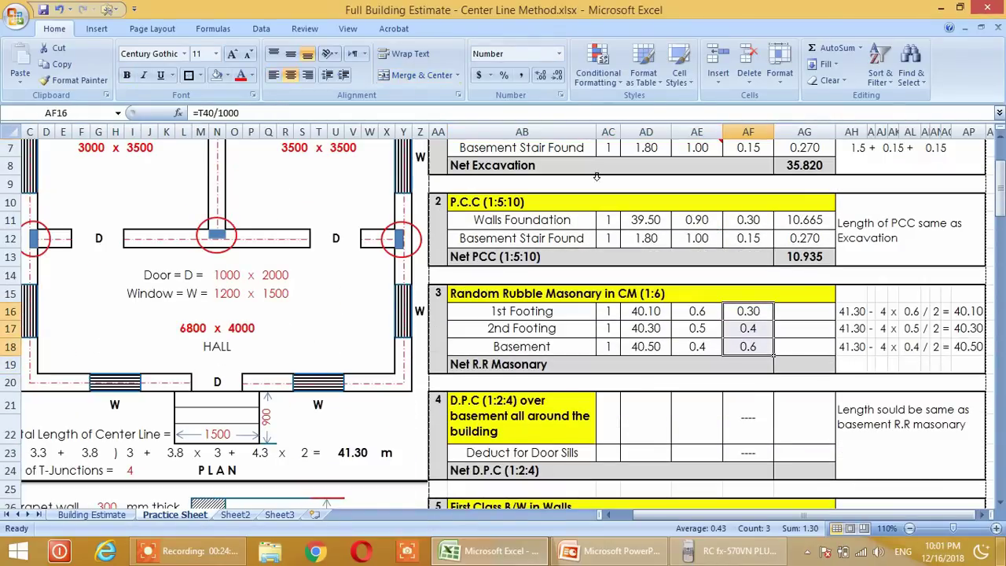
{"action": "left_click", "coordinate": [542, 75]}
Calculate the 1st Footing quantity in AG16 with the formula =AF16*AE16*AD16*AC16
{"action": "left_click", "coordinate": [819, 329]}
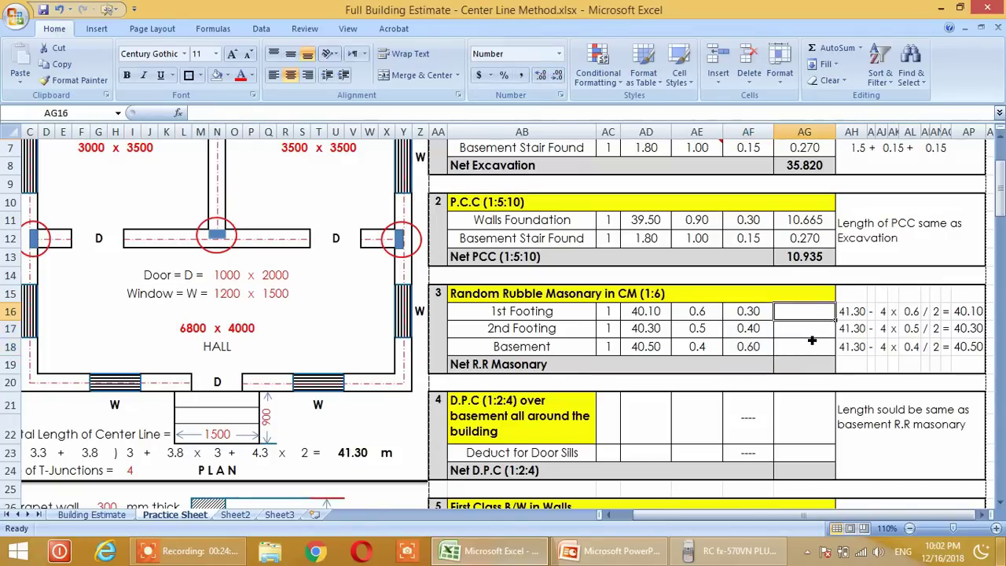
{"action": "left_click", "coordinate": [805, 315]}
{"action": "type", "text": "="}
{"action": "left_click", "coordinate": [748, 312]}
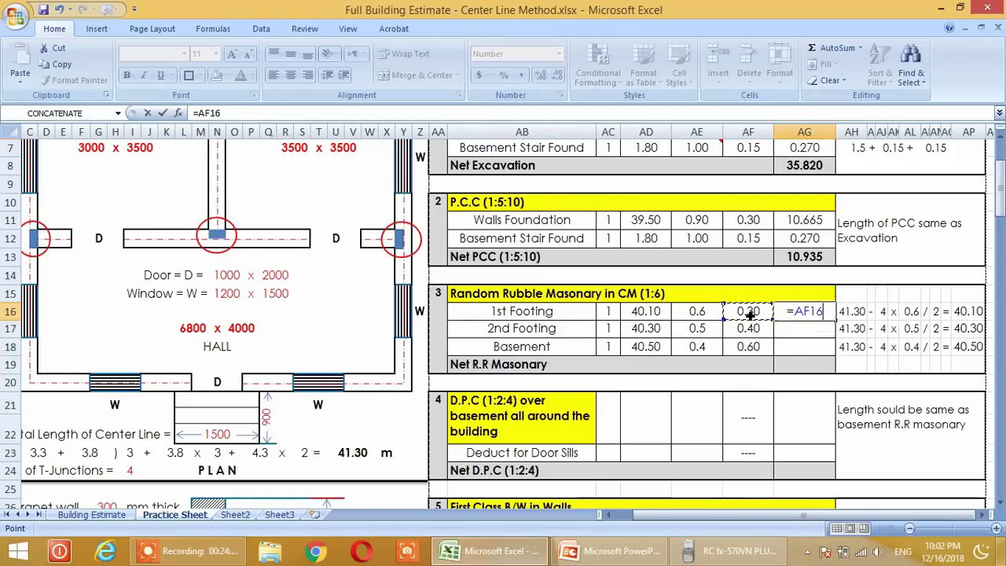
{"action": "type", "text": "*"}
{"action": "left_click", "coordinate": [696, 313]}
{"action": "type", "text": "*"}
{"action": "left_click", "coordinate": [646, 312]}
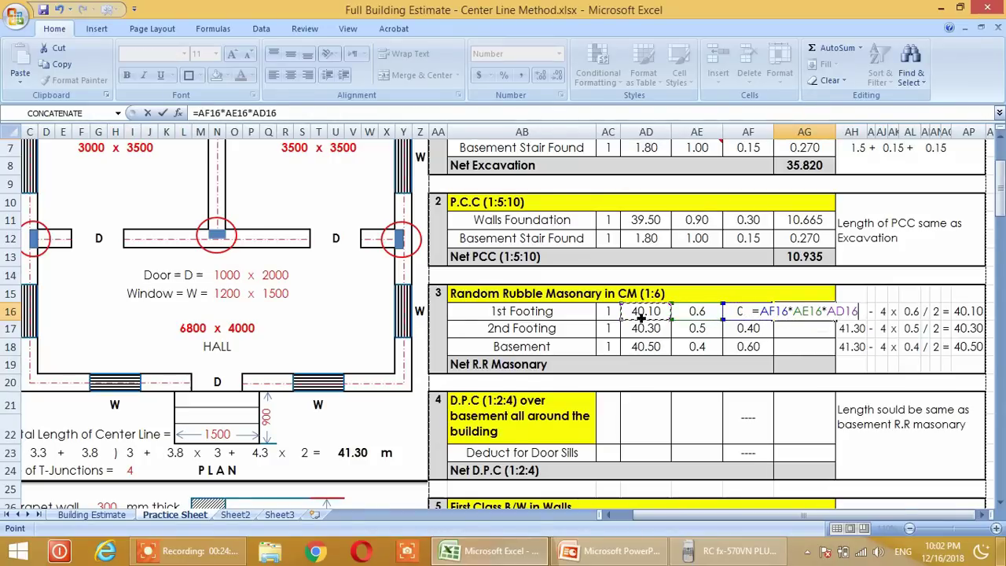
{"action": "type", "text": "*"}
{"action": "left_click", "coordinate": [613, 313]}
{"action": "key", "text": "Return"}
Copy the quantity formula from AG16 down to AG18 and sum AG16:AG18 in AG19 for Net R.R Masonary
{"action": "left_click", "coordinate": [809, 312]}
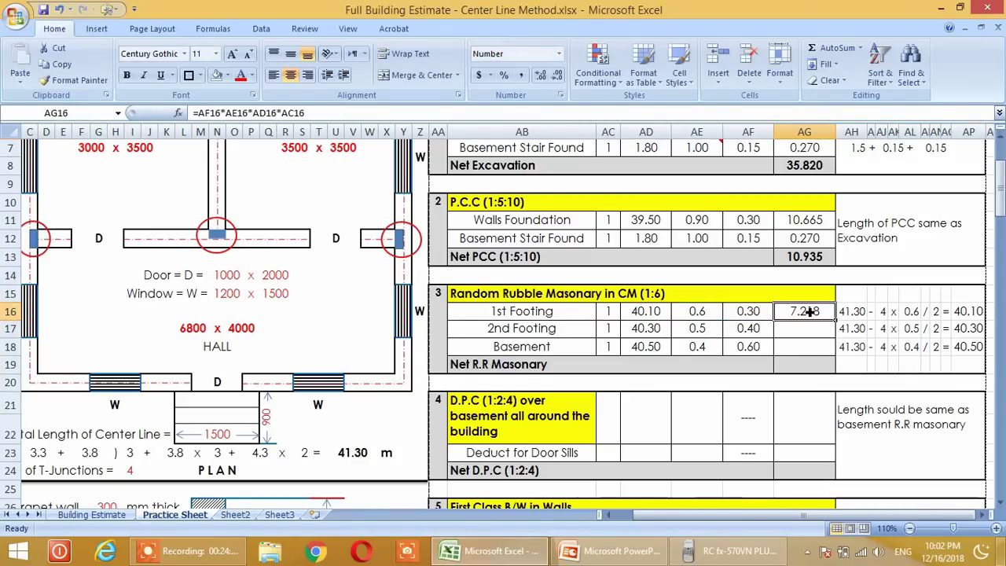
{"action": "left_click_drag", "start_coordinate": [839, 326], "coordinate": [831, 356]}
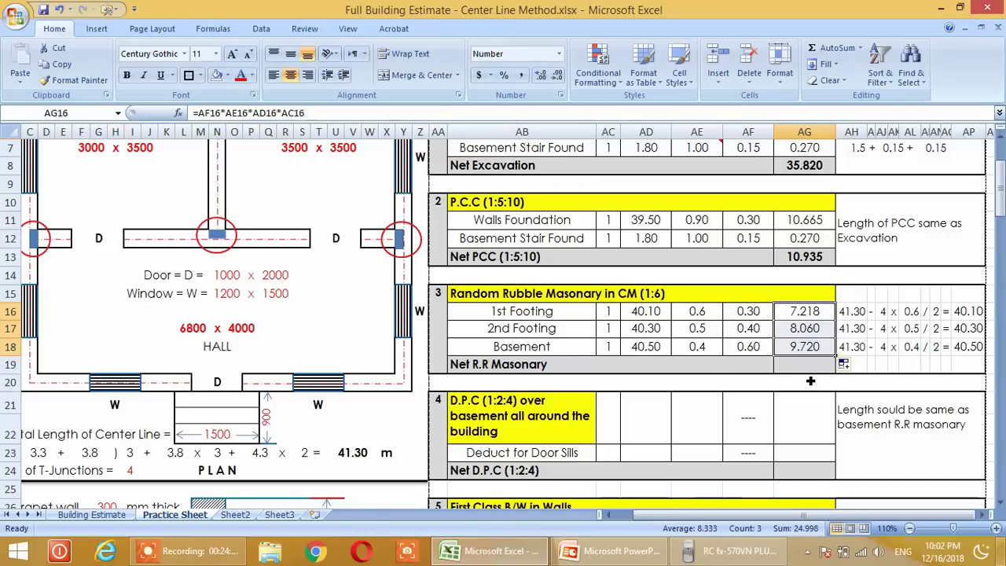
{"action": "left_click", "coordinate": [814, 400]}
{"action": "left_click", "coordinate": [813, 364]}
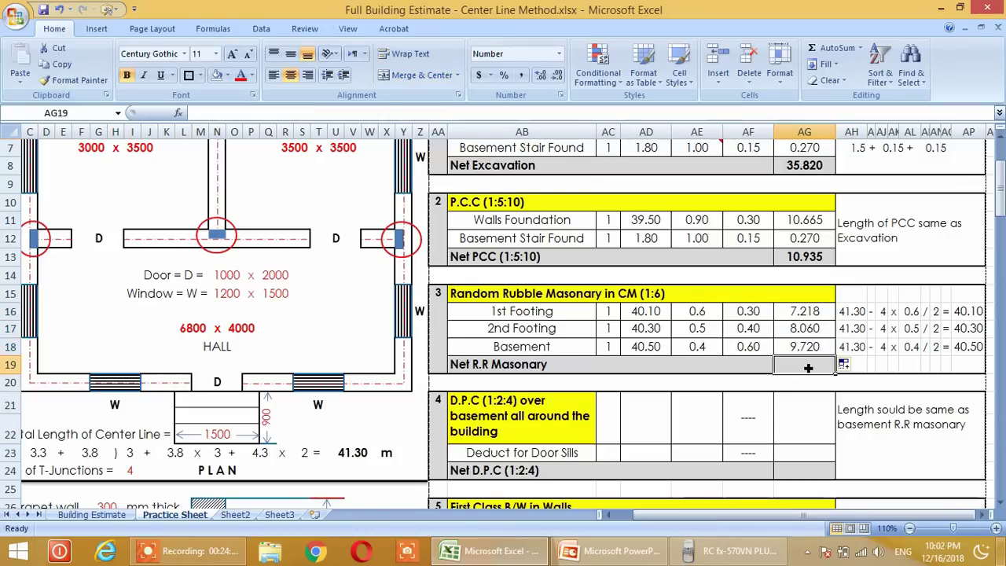
{"action": "left_click", "coordinate": [838, 49]}
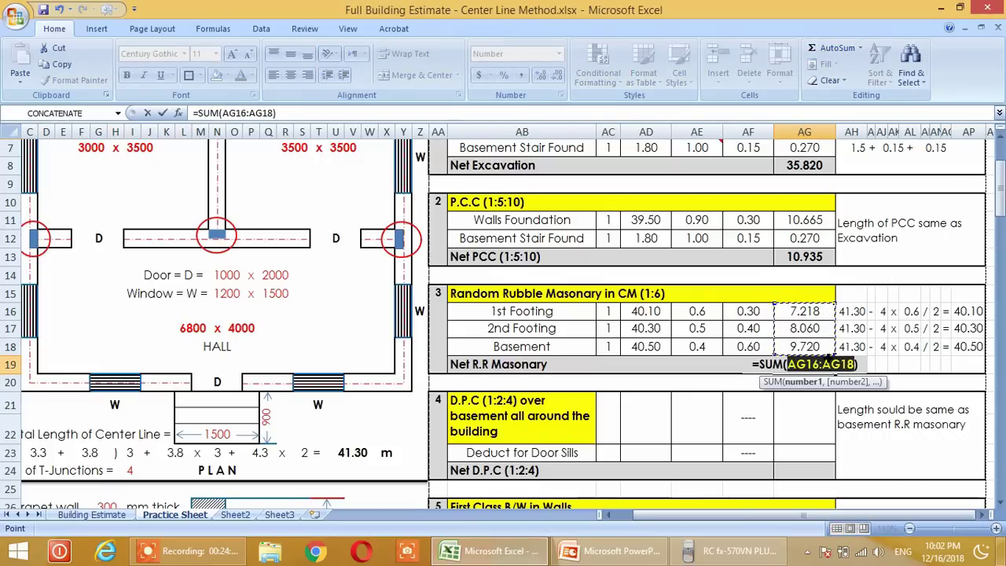
{"action": "key", "text": "Return"}
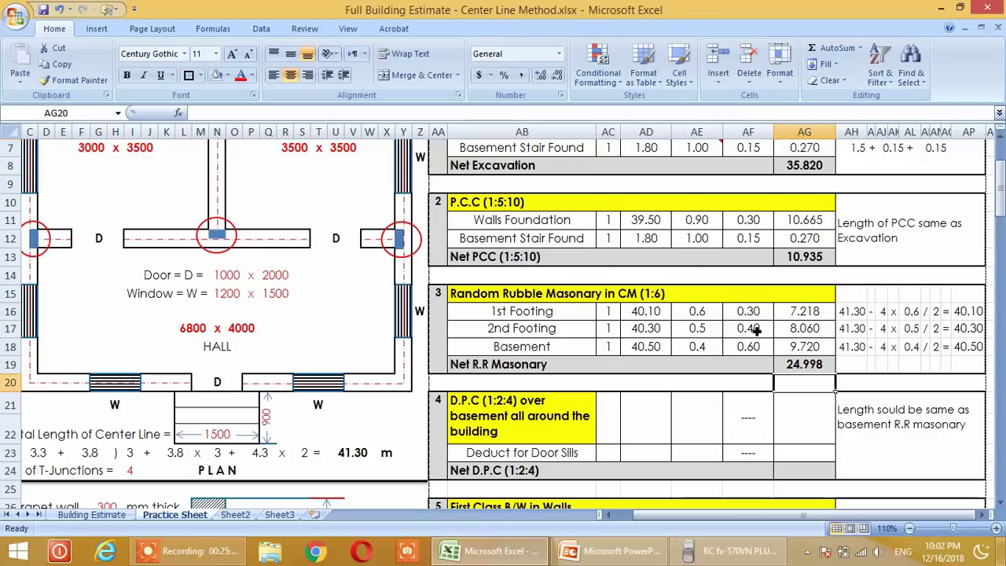
Examine the basement in the cross section for the D.P.C (1:2:4) item, and select its number cell AC21
{"action": "scroll", "coordinate": [757, 330], "scroll_direction": "down", "scroll_amount": 3}
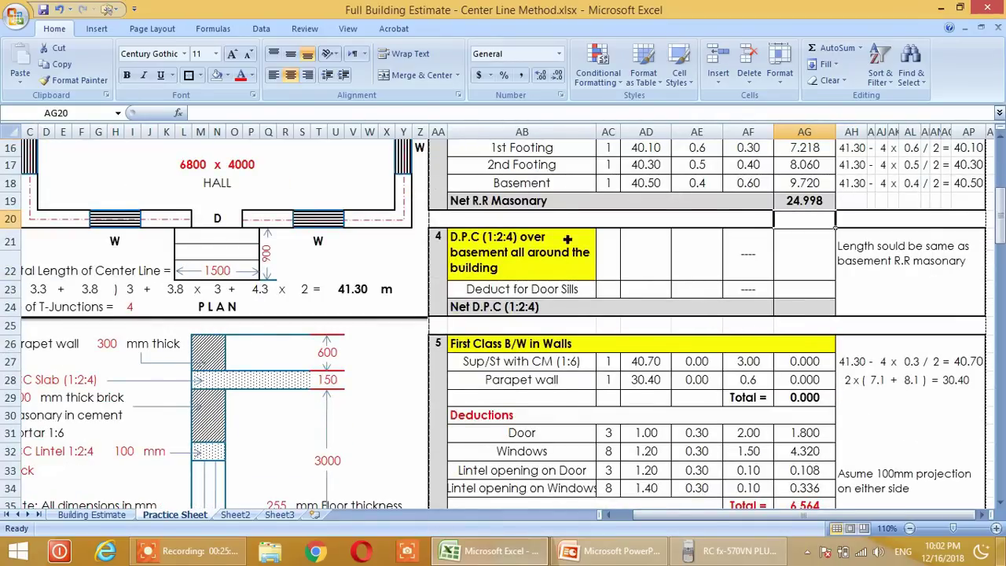
{"action": "scroll", "coordinate": [496, 258], "scroll_direction": "down", "scroll_amount": 5}
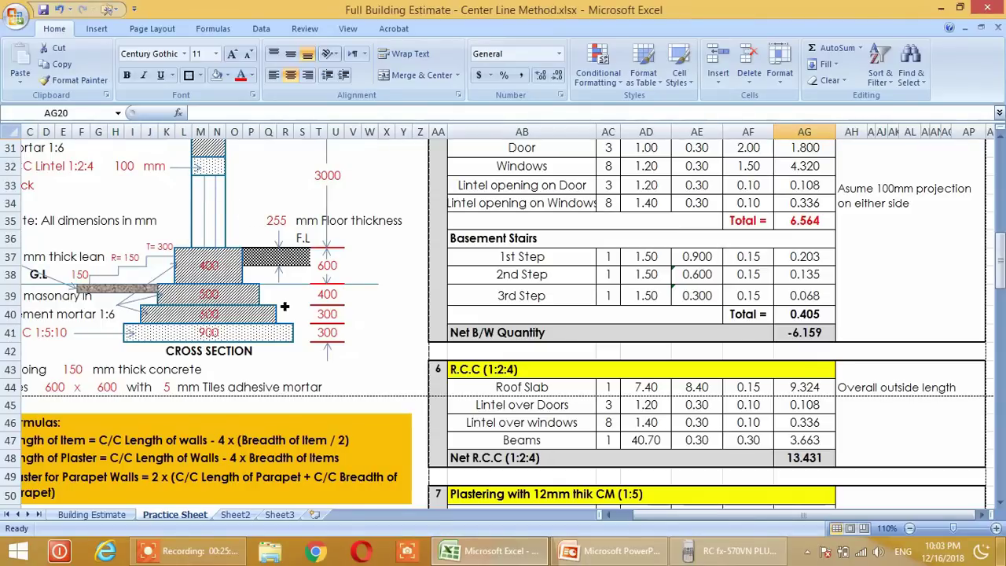
{"action": "scroll", "coordinate": [289, 307], "scroll_direction": "up", "scroll_amount": 2}
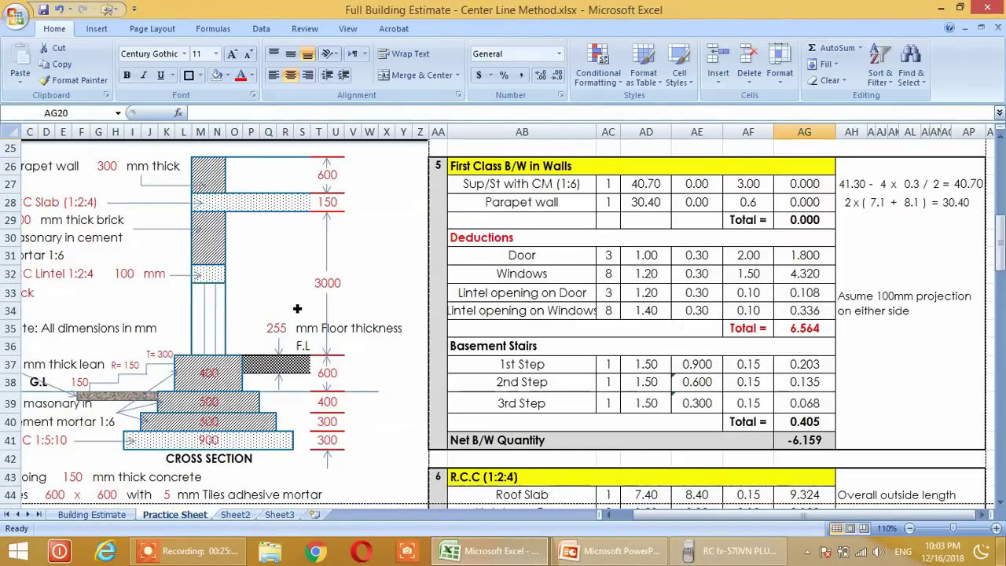
{"action": "scroll", "coordinate": [299, 307], "scroll_direction": "down", "scroll_amount": 3}
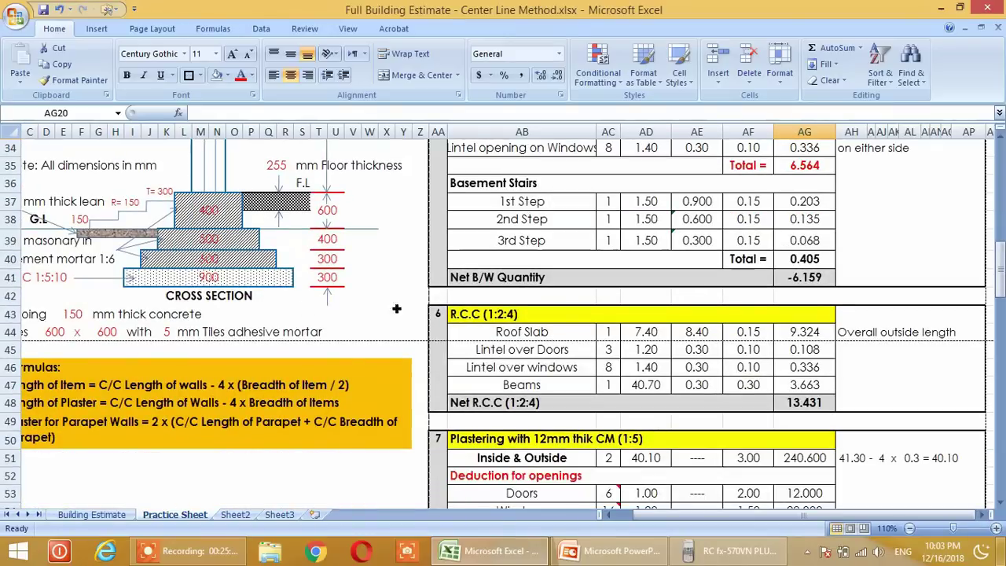
{"action": "scroll", "coordinate": [397, 308], "scroll_direction": "up", "scroll_amount": 1}
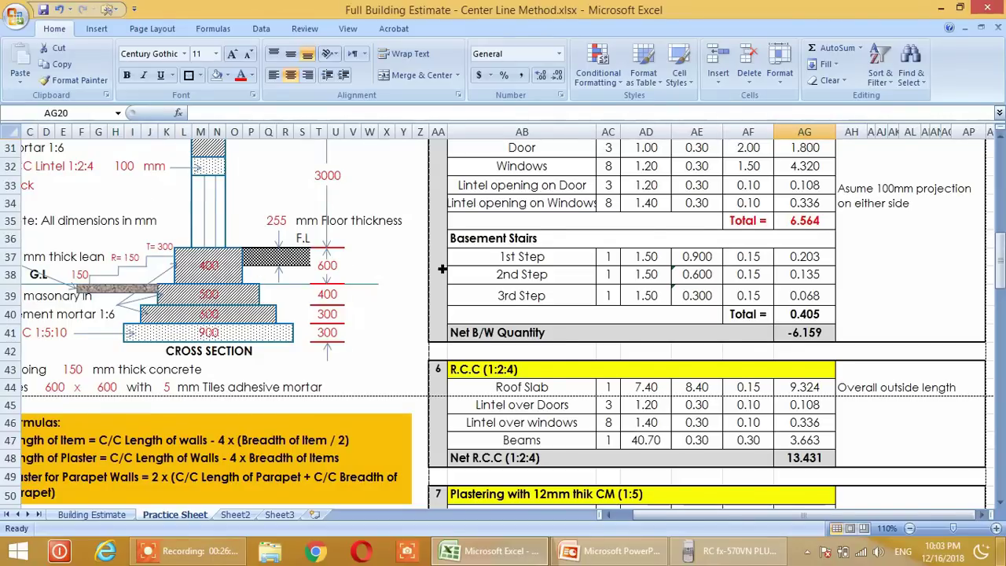
{"action": "scroll", "coordinate": [443, 269], "scroll_direction": "down", "scroll_amount": 2}
{"action": "scroll", "coordinate": [548, 202], "scroll_direction": "up", "scroll_amount": 1}
{"action": "scroll", "coordinate": [616, 334], "scroll_direction": "down", "scroll_amount": 1}
{"action": "scroll", "coordinate": [622, 337], "scroll_direction": "up", "scroll_amount": 3}
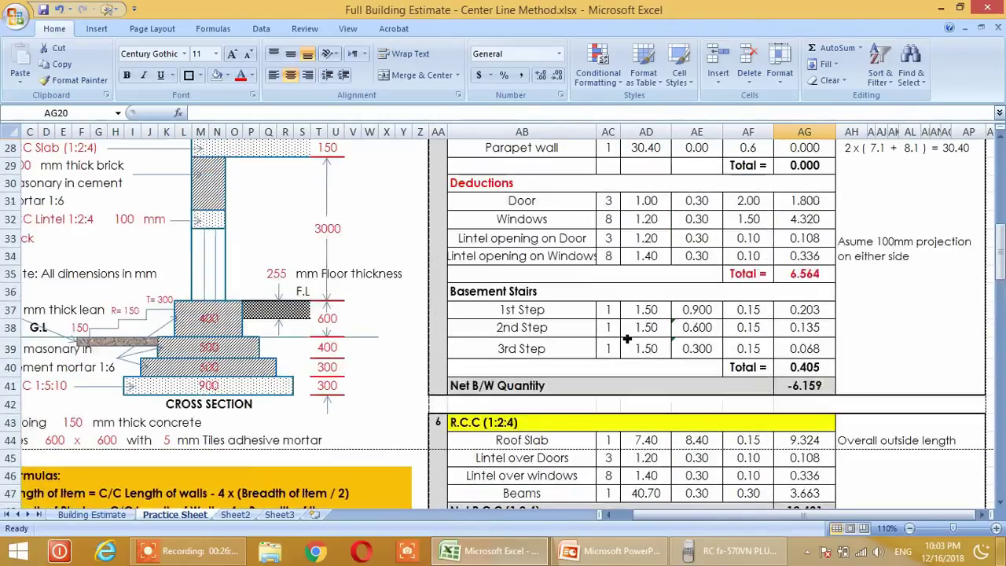
{"action": "scroll", "coordinate": [627, 339], "scroll_direction": "up", "scroll_amount": 5}
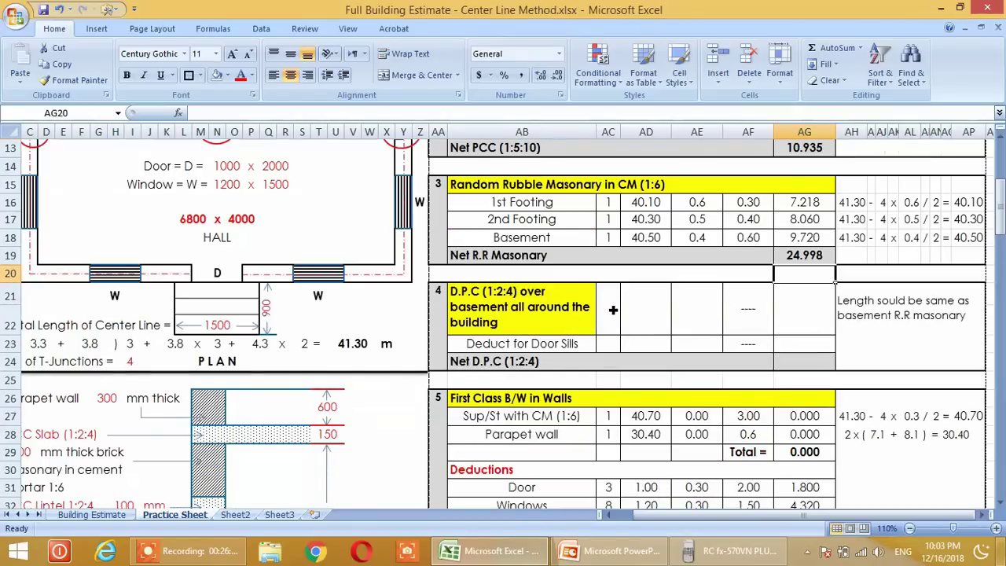
{"action": "left_click", "coordinate": [620, 312]}
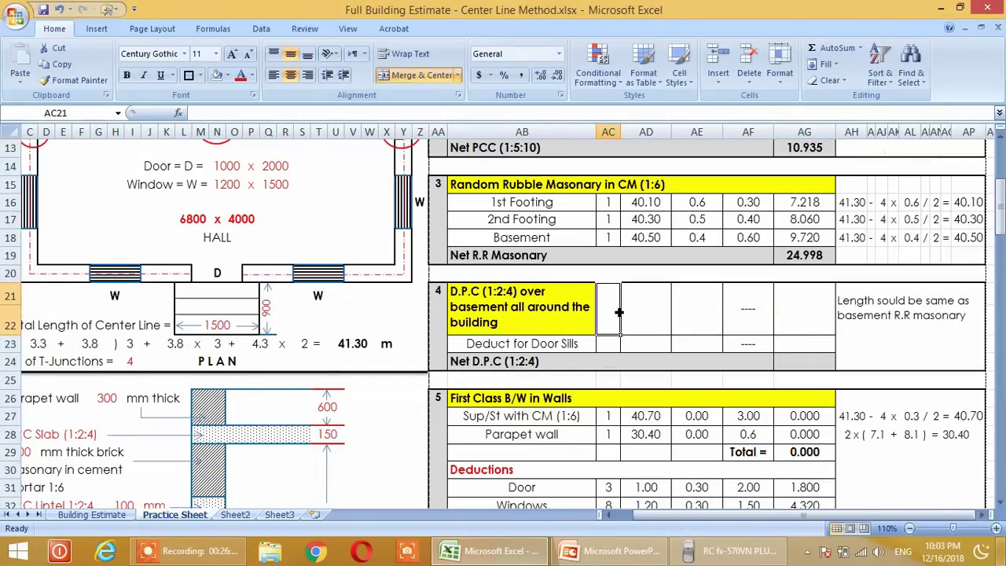
Enter 1 as the D.P.C number in AC21 and link its length in AD21 to the basement masonry length with =AD18
{"action": "type", "text": "1"}
{"action": "left_click", "coordinate": [635, 309]}
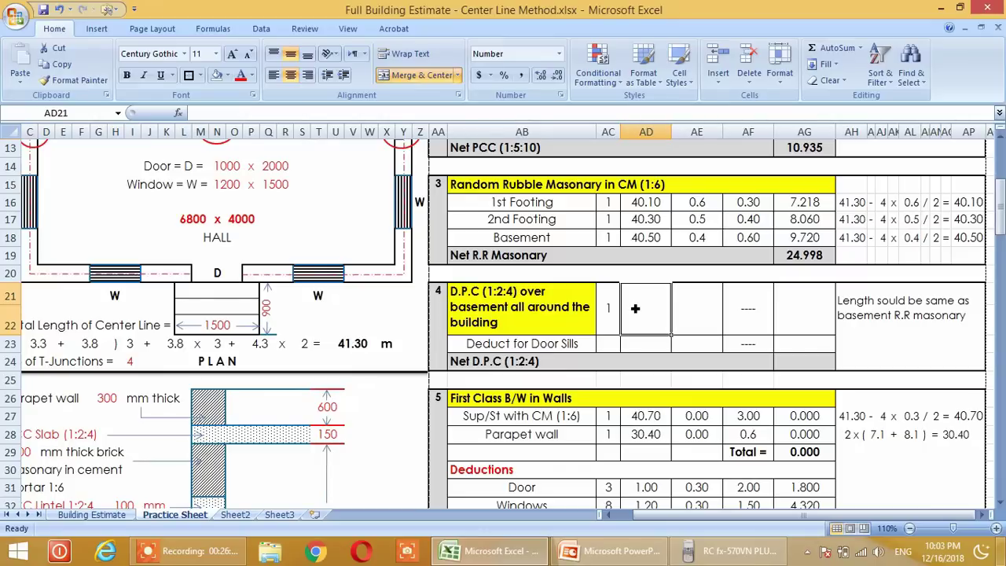
{"action": "type", "text": "="}
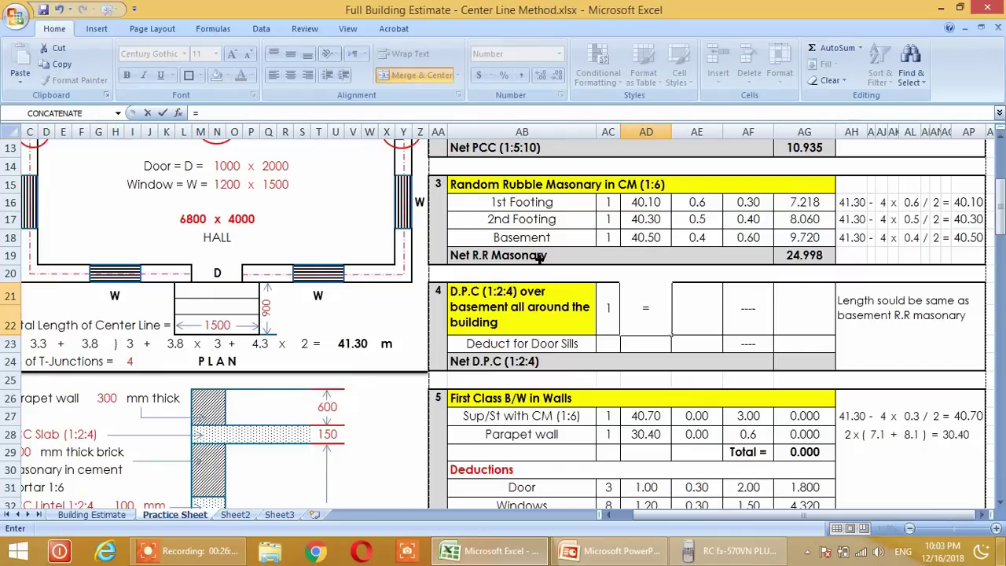
{"action": "left_click", "coordinate": [649, 243]}
{"action": "key", "text": "Return"}
Extend the Basement label in AB18 to read Basement Footing
{"action": "double_click", "coordinate": [573, 244]}
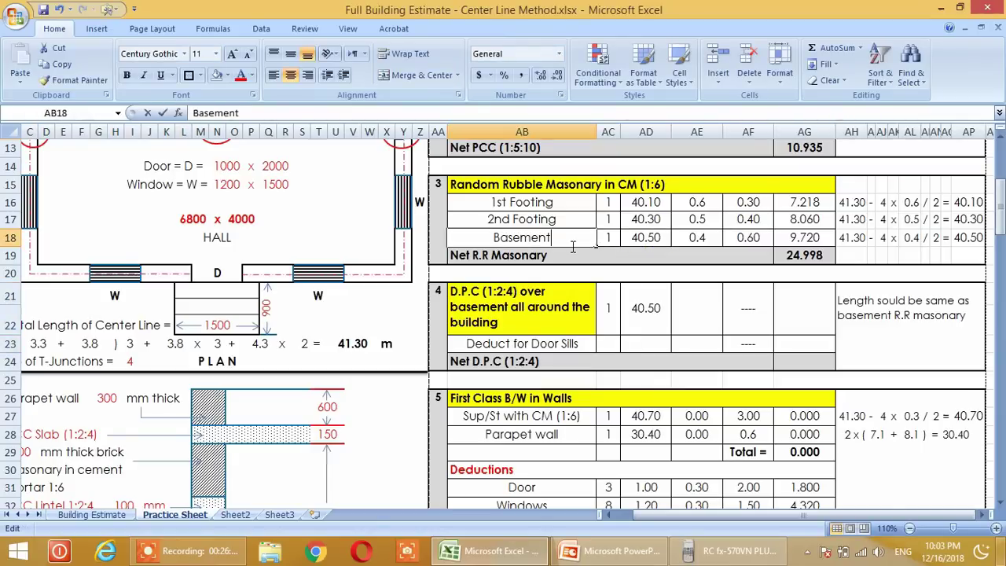
{"action": "type", "text": "F"}
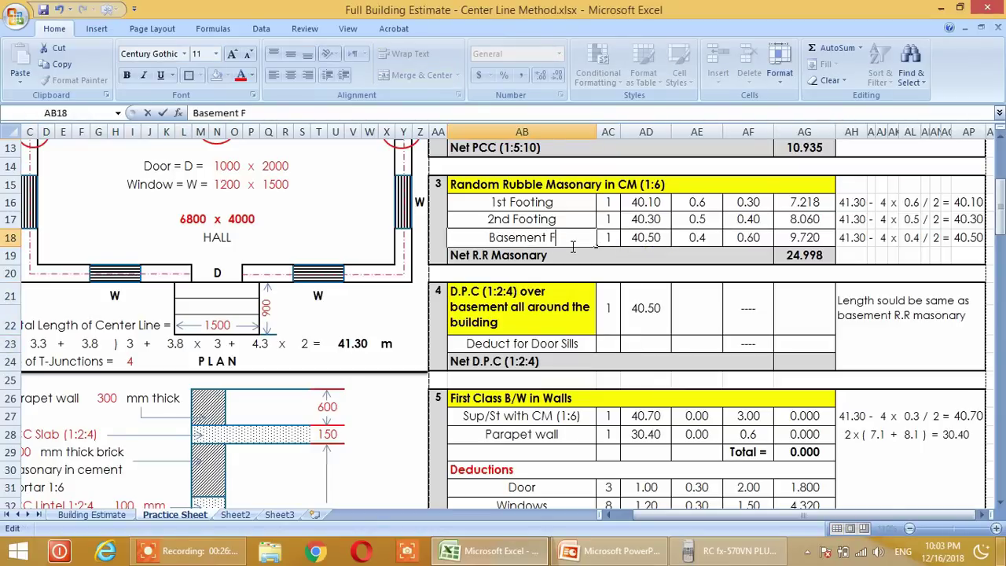
{"action": "type", "text": "ooting"}
{"action": "key", "text": "Return"}
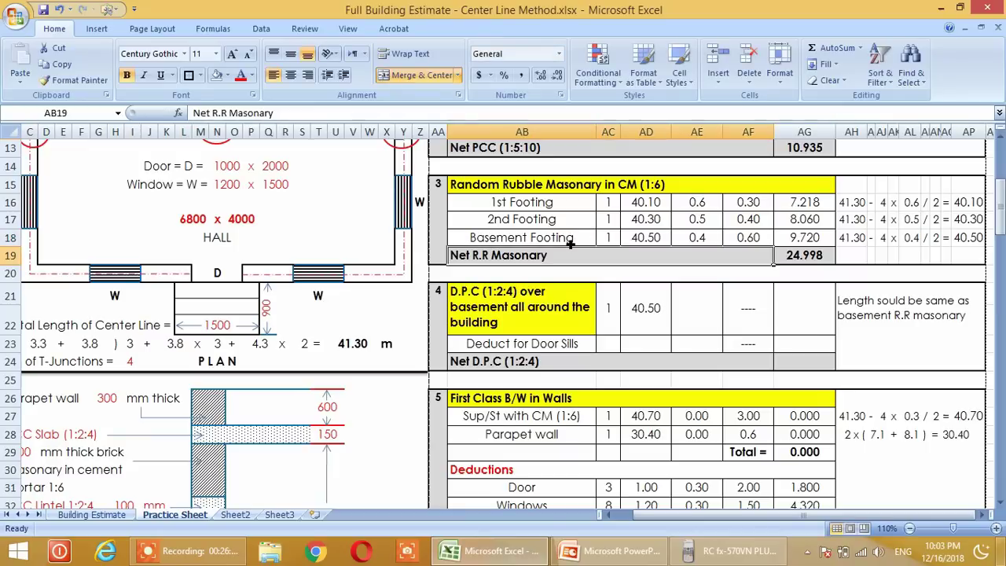
Link the D.P.C breadth in AE21 to the basement footing breadth in AE18
{"action": "left_click", "coordinate": [657, 320]}
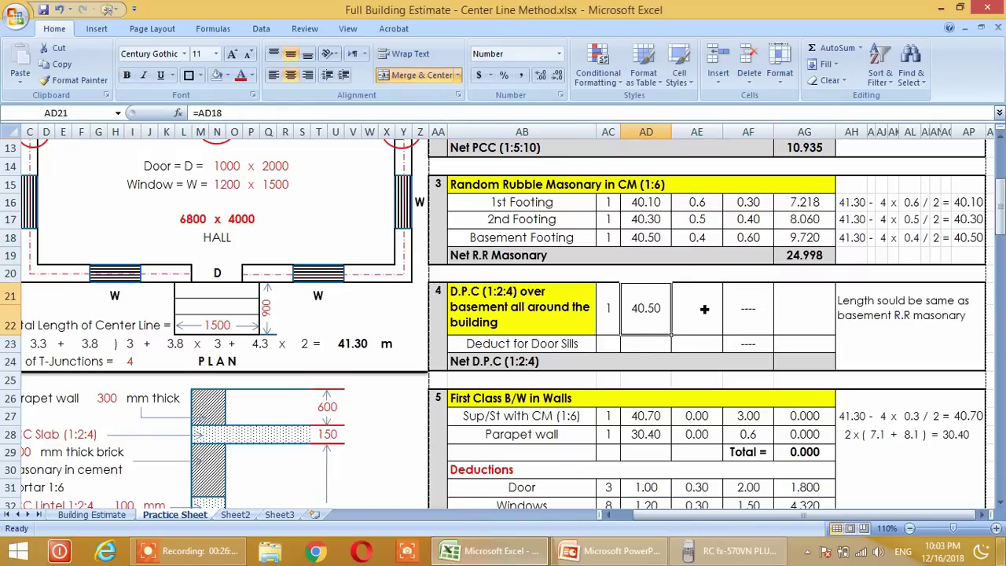
{"action": "left_click", "coordinate": [703, 314]}
{"action": "type", "text": "="}
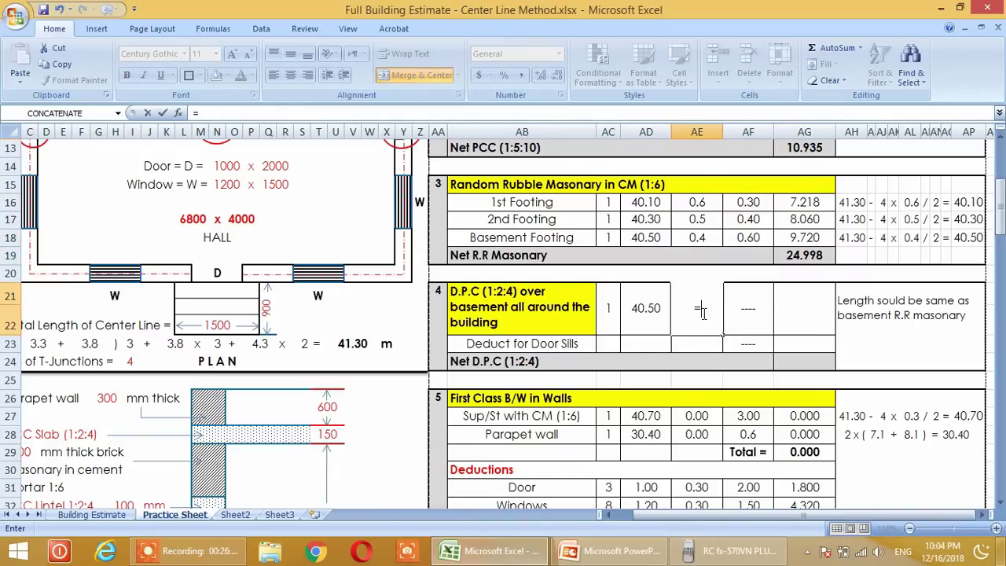
{"action": "left_click", "coordinate": [699, 241]}
{"action": "key", "text": "Return"}
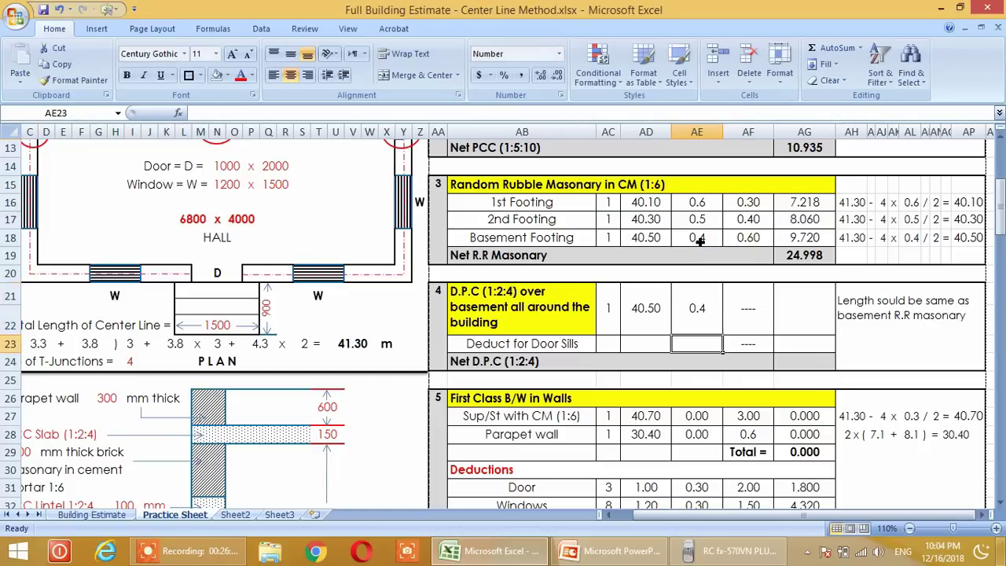
{"action": "left_click", "coordinate": [702, 318]}
{"action": "left_click", "coordinate": [649, 315]}
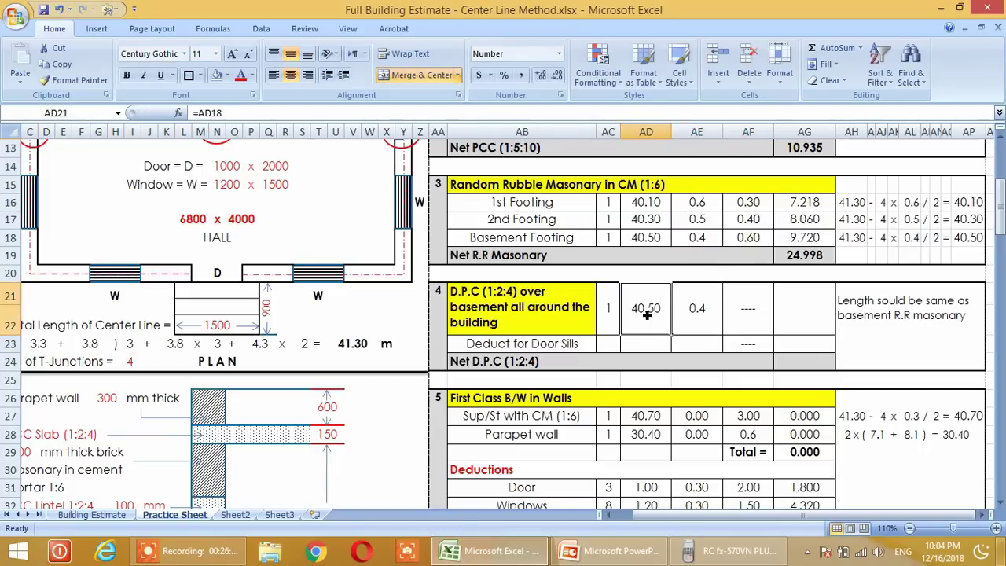
Calculate the D.P.C quantity in AG21 with the formula =AE21*AD21*AC21
{"action": "left_click", "coordinate": [804, 313]}
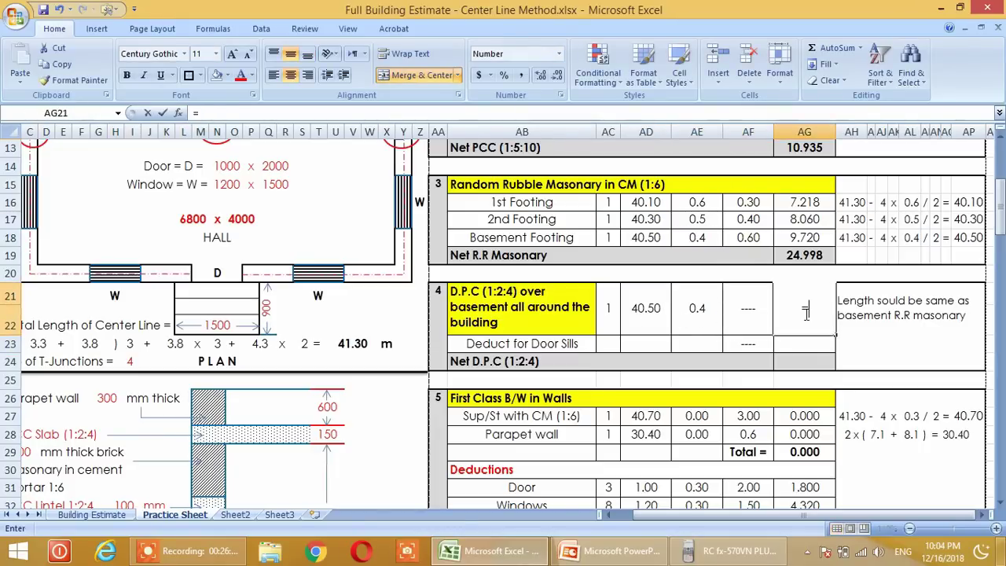
{"action": "type", "text": "="}
{"action": "left_click", "coordinate": [696, 313]}
{"action": "type", "text": "*"}
{"action": "left_click", "coordinate": [652, 311]}
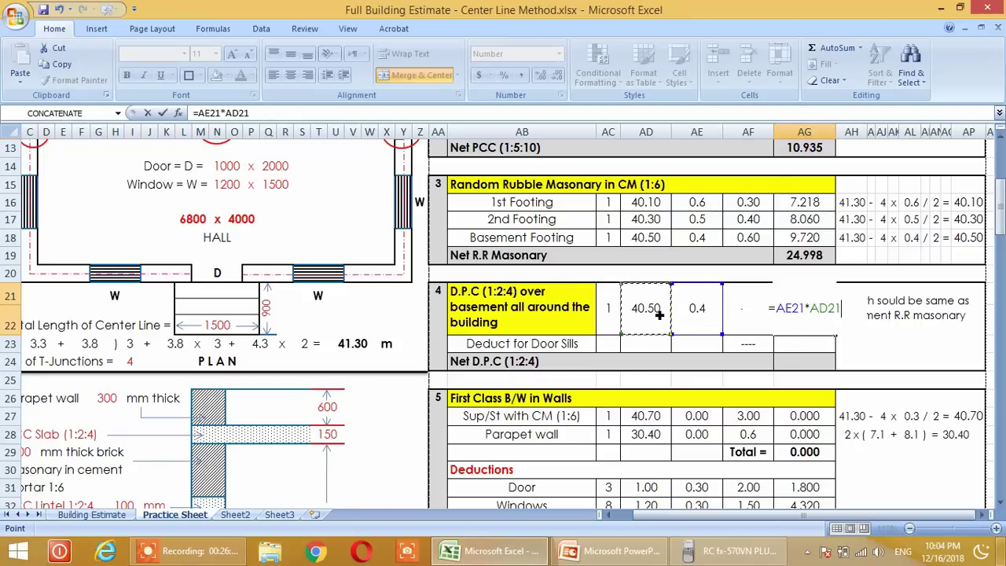
{"action": "type", "text": "*"}
{"action": "left_click", "coordinate": [618, 313]}
{"action": "key", "text": "Return"}
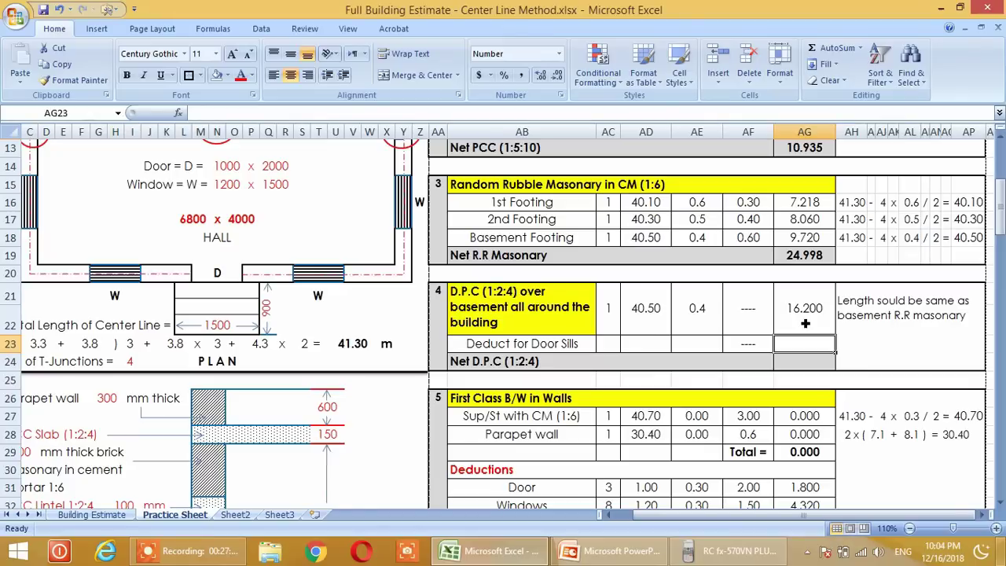
Check the doors on the plan and enter 3 as the number of door sills to deduct in AC23
{"action": "left_click", "coordinate": [614, 345]}
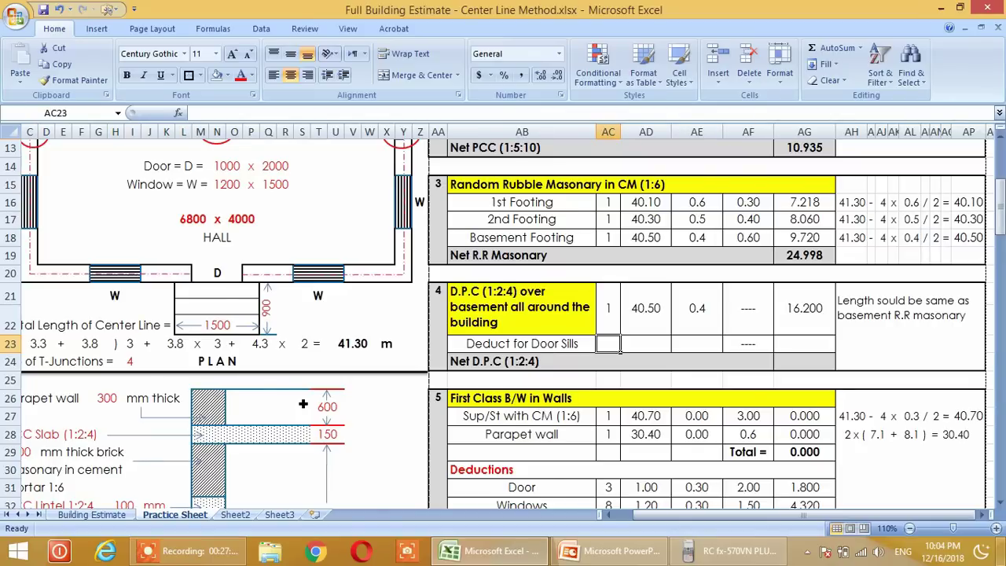
{"action": "scroll", "coordinate": [302, 403], "scroll_direction": "up", "scroll_amount": 2}
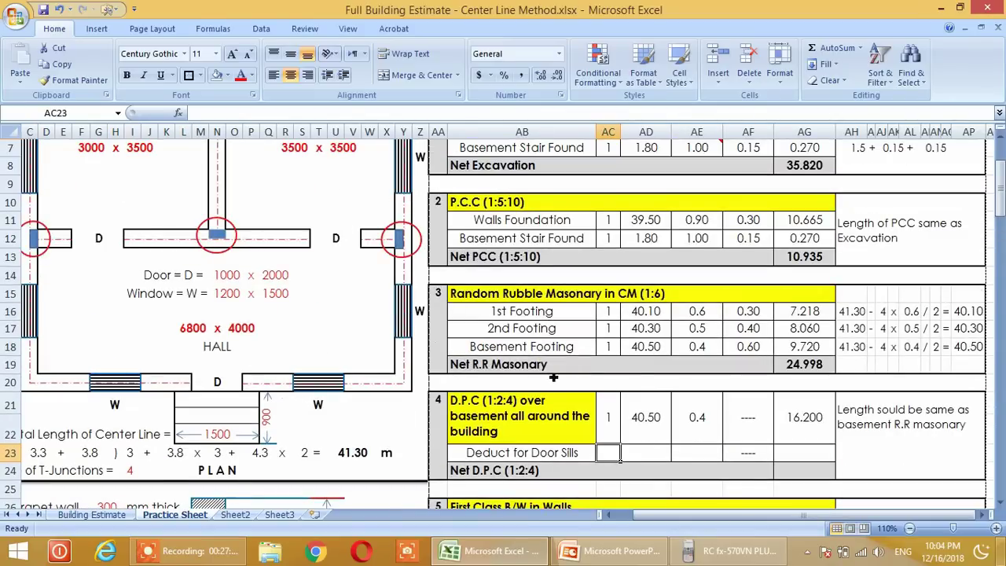
{"action": "scroll", "coordinate": [639, 378], "scroll_direction": "down", "scroll_amount": 1}
{"action": "type", "text": "3"}
{"action": "key", "text": "Return"}
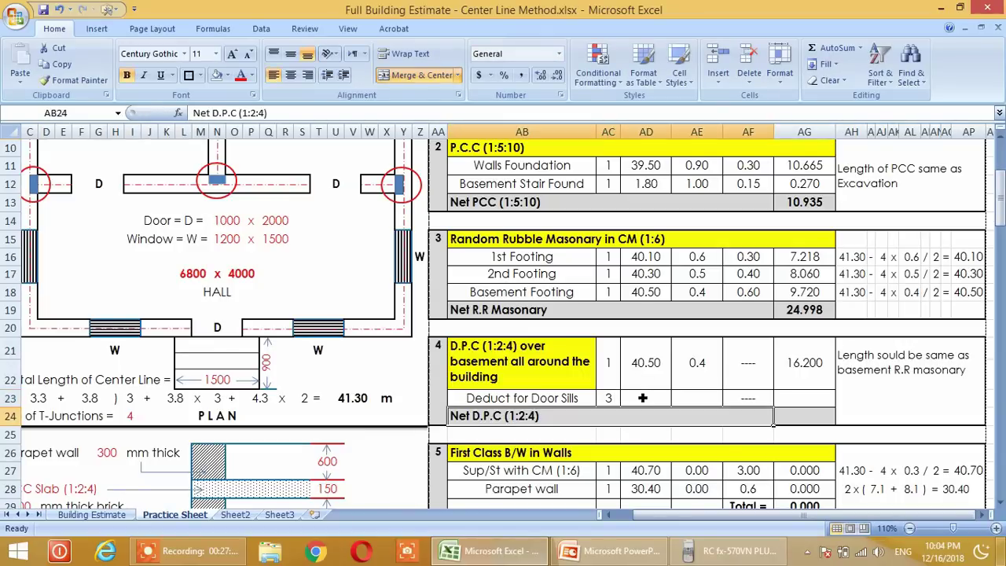
Set the door sill length in AD23 from the plan's door width in metres with =N14/1000
{"action": "left_click", "coordinate": [645, 399]}
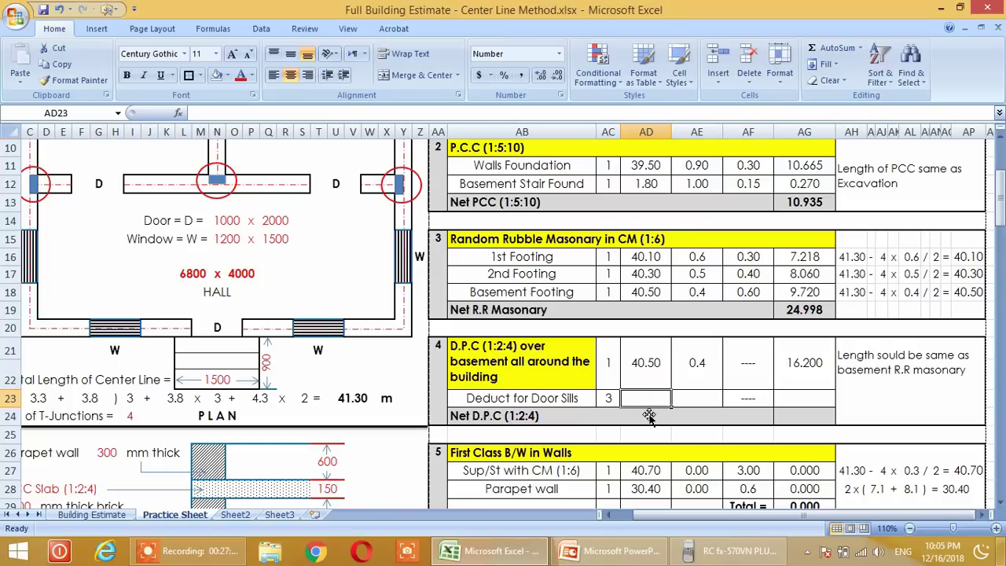
{"action": "type", "text": "="}
{"action": "left_click", "coordinate": [239, 224]}
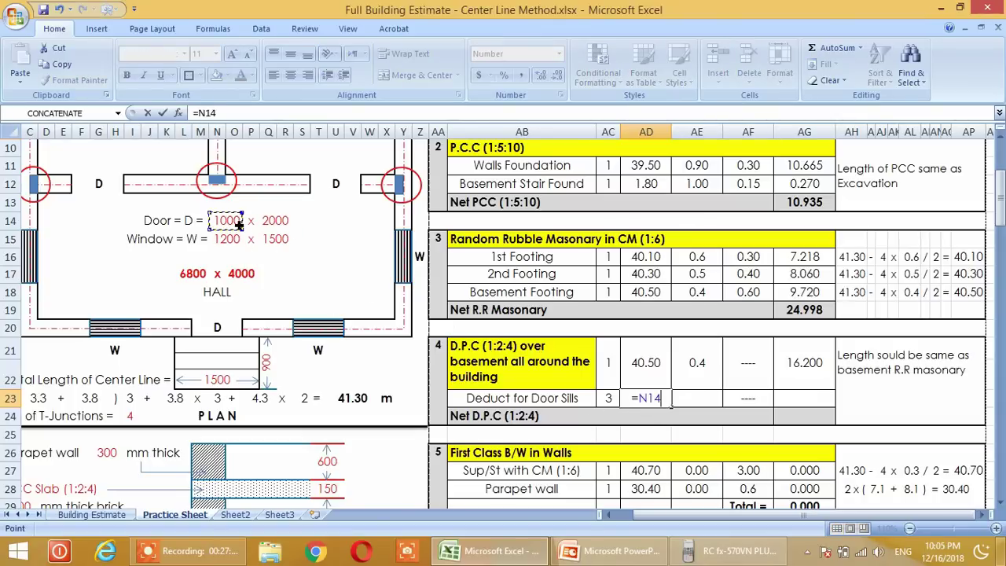
{"action": "type", "text": "/1000"}
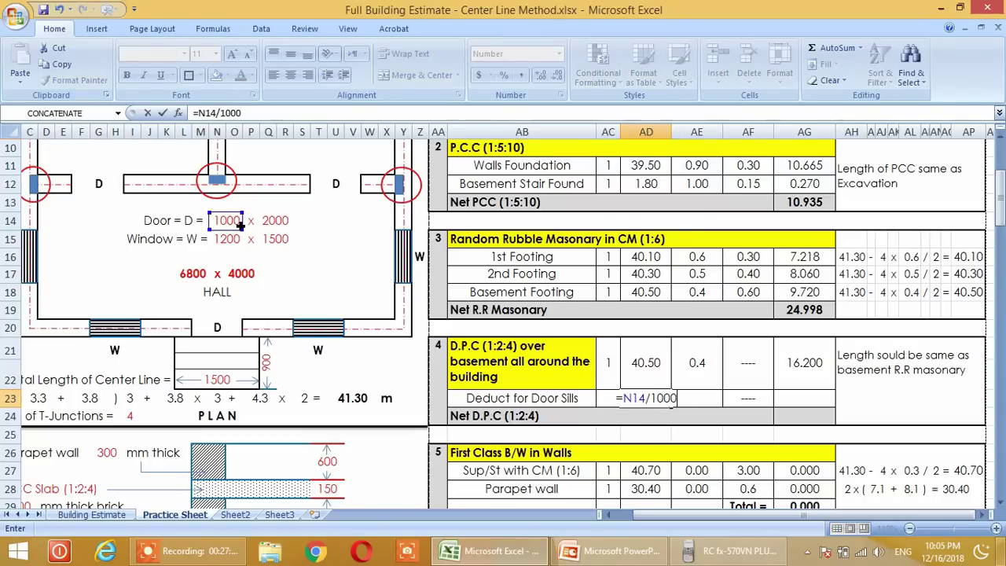
{"action": "key", "text": "Return"}
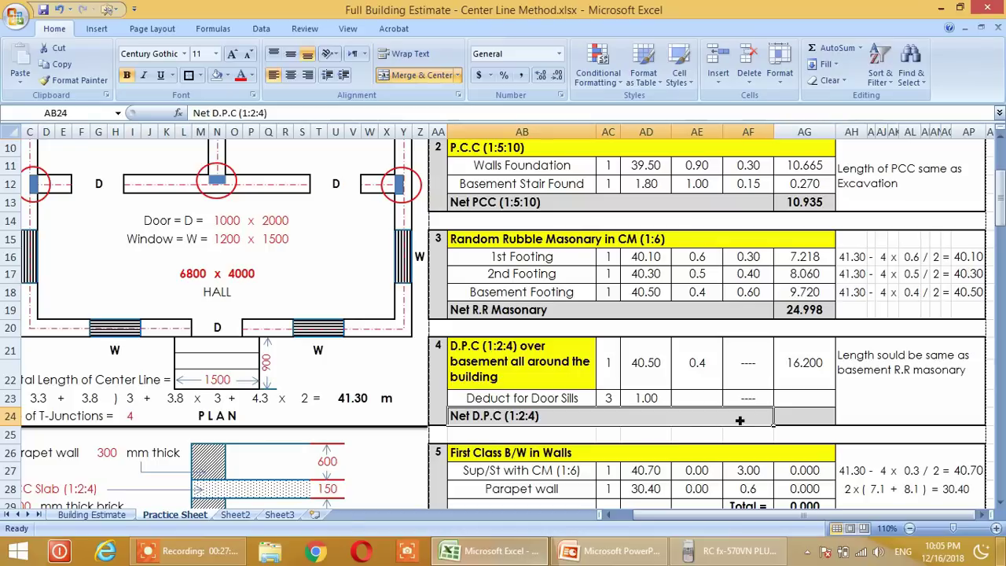
Link the door sill breadth in AE23 to the basement footing breadth in AE18
{"action": "left_click", "coordinate": [685, 400]}
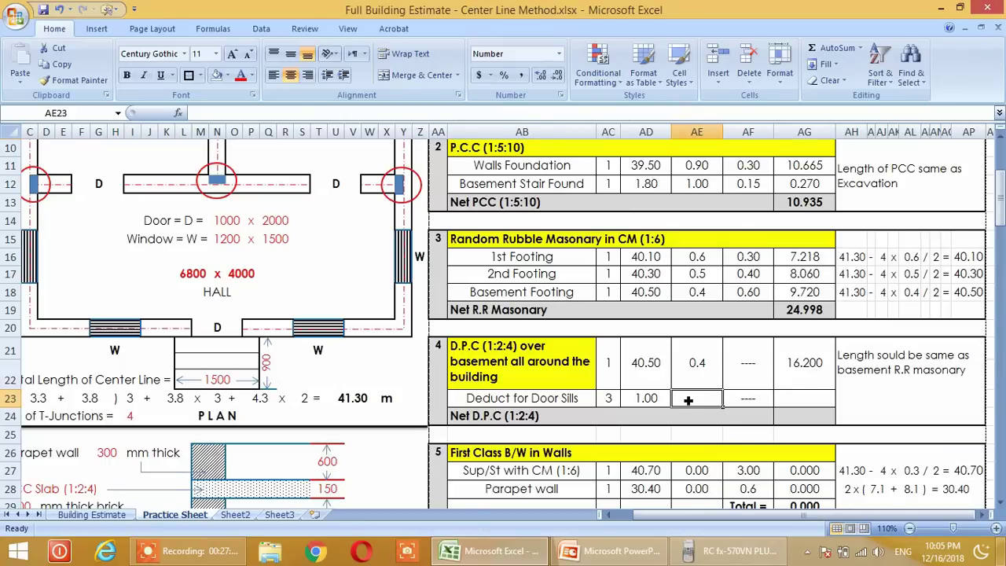
{"action": "type", "text": "="}
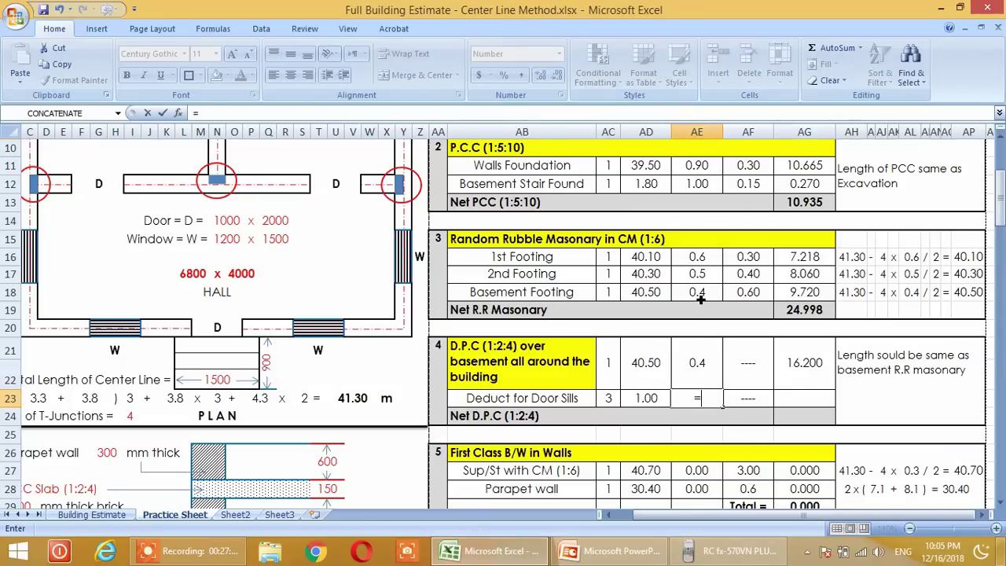
{"action": "left_click", "coordinate": [699, 294]}
{"action": "key", "text": "Return"}
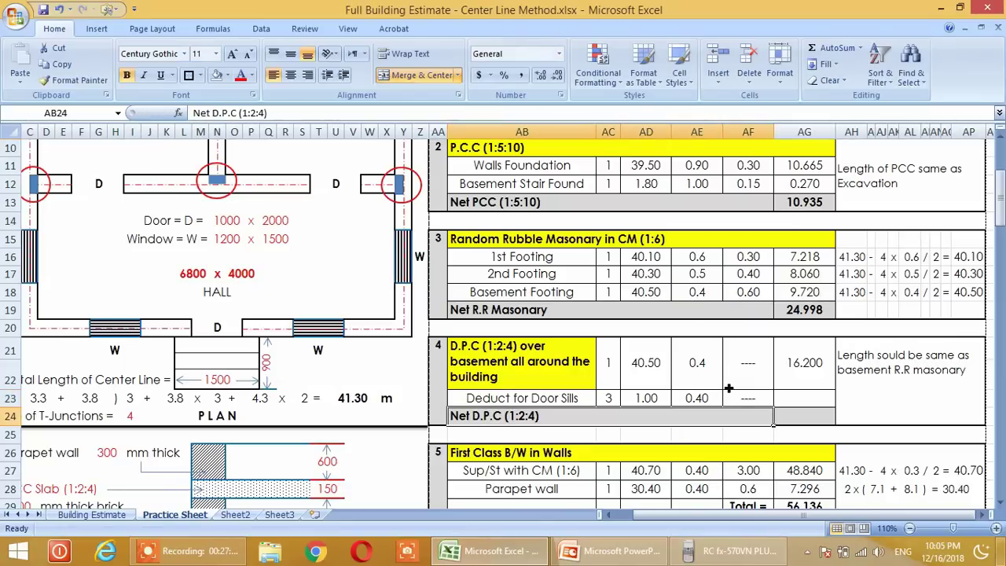
Calculate the door sill deduction in AG23 with the formula =AC23*AD23*AE23
{"action": "left_click", "coordinate": [816, 401]}
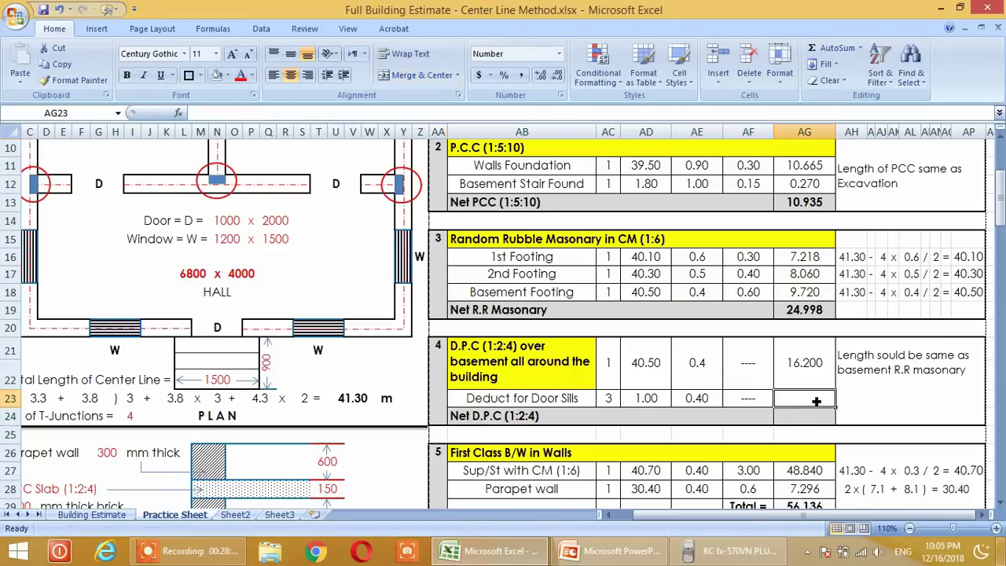
{"action": "type", "text": "="}
{"action": "left_click", "coordinate": [614, 399]}
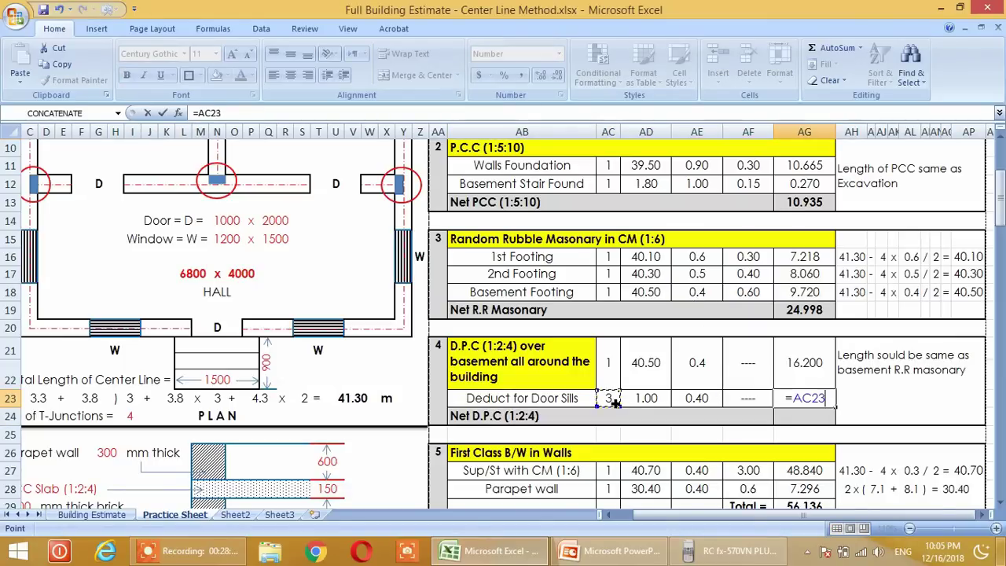
{"action": "type", "text": "*"}
{"action": "left_click", "coordinate": [655, 405]}
{"action": "type", "text": "*"}
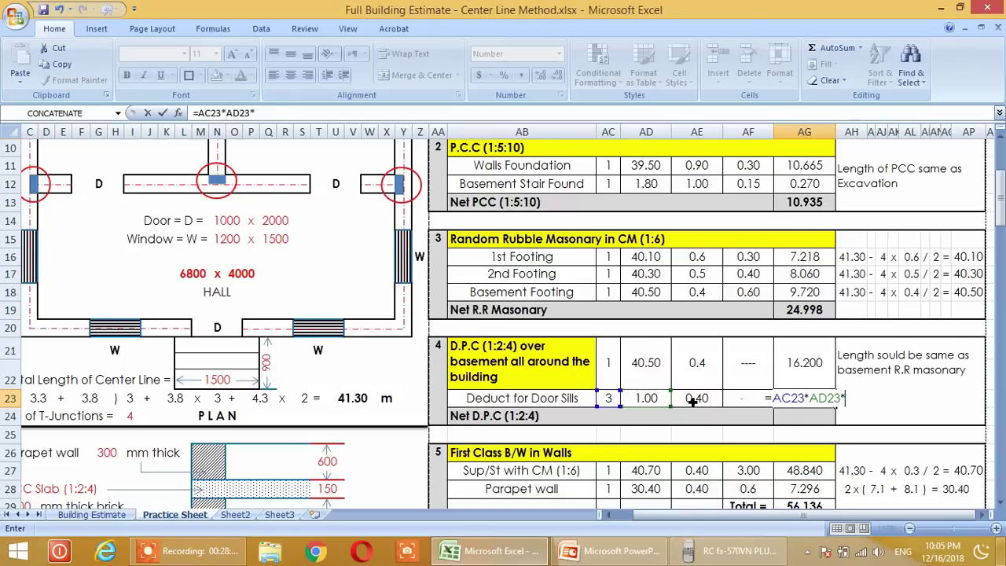
{"action": "left_click", "coordinate": [696, 401]}
{"action": "key", "text": "Return"}
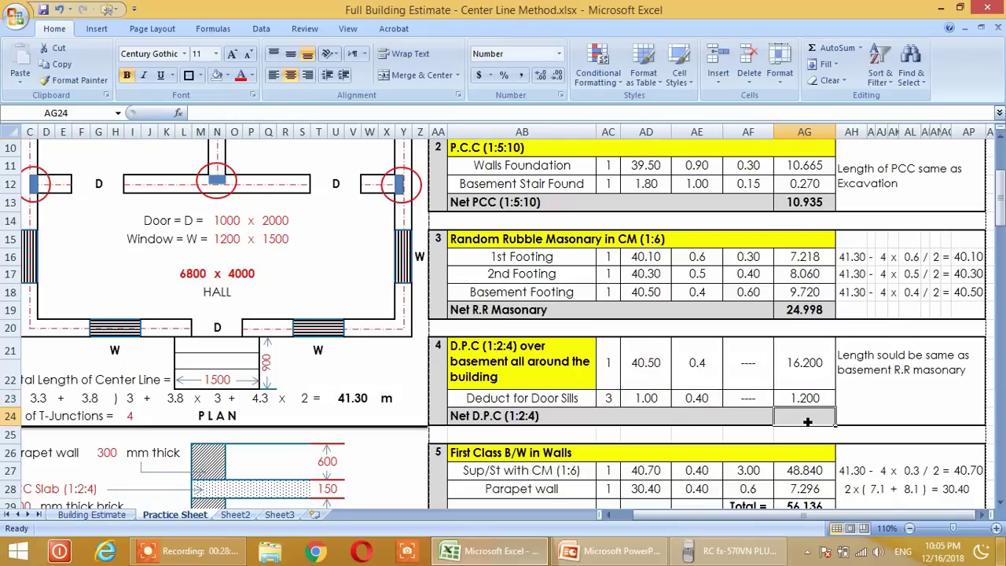
Color the door sill deduction value in AG23 red
{"action": "left_click", "coordinate": [812, 397]}
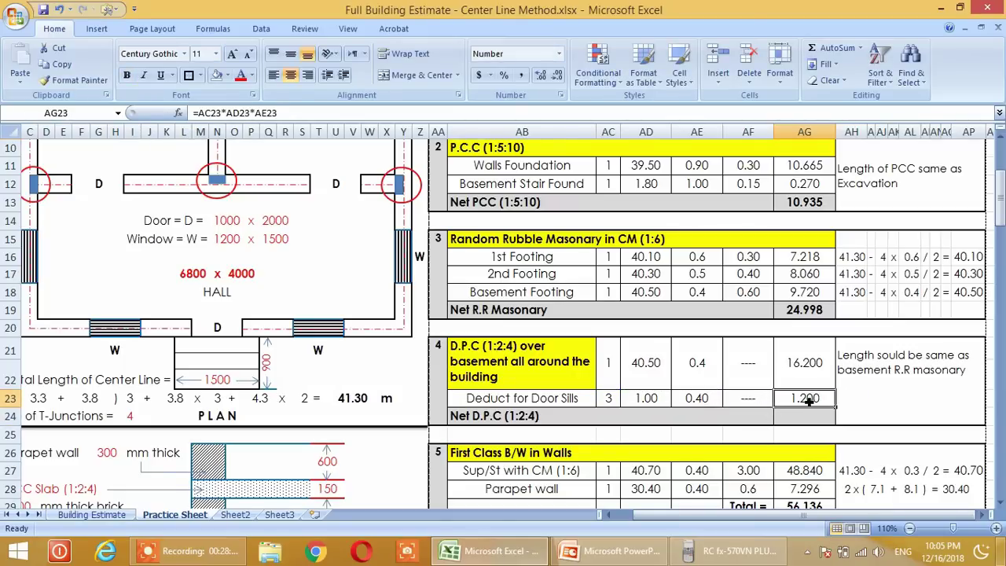
{"action": "left_click", "coordinate": [241, 74]}
{"action": "left_click", "coordinate": [842, 397]}
Calculate Net D.P.C (1:2:4) in AG24 by subtracting the door sill deduction with =AG21-AG23
{"action": "left_click", "coordinate": [814, 415]}
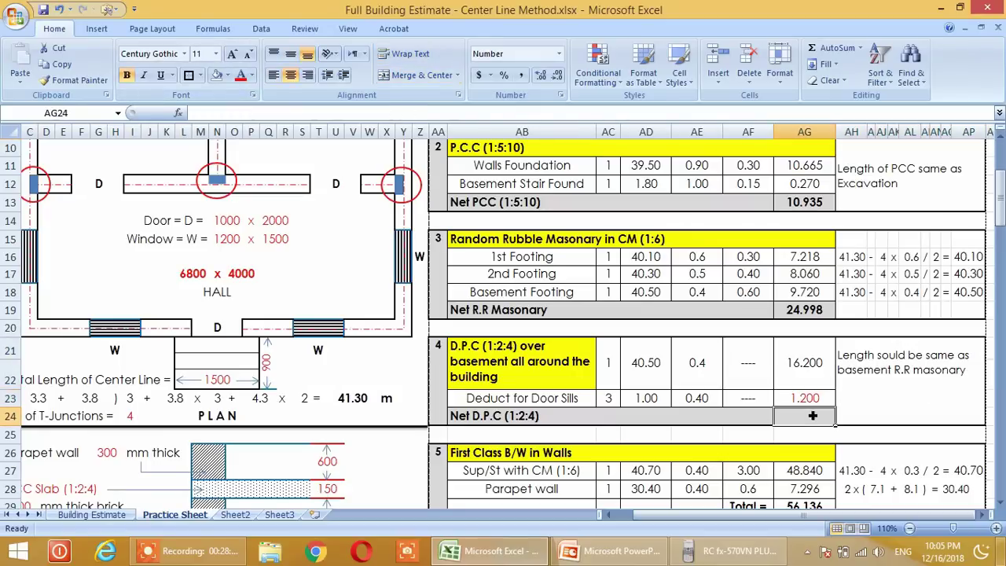
{"action": "type", "text": "="}
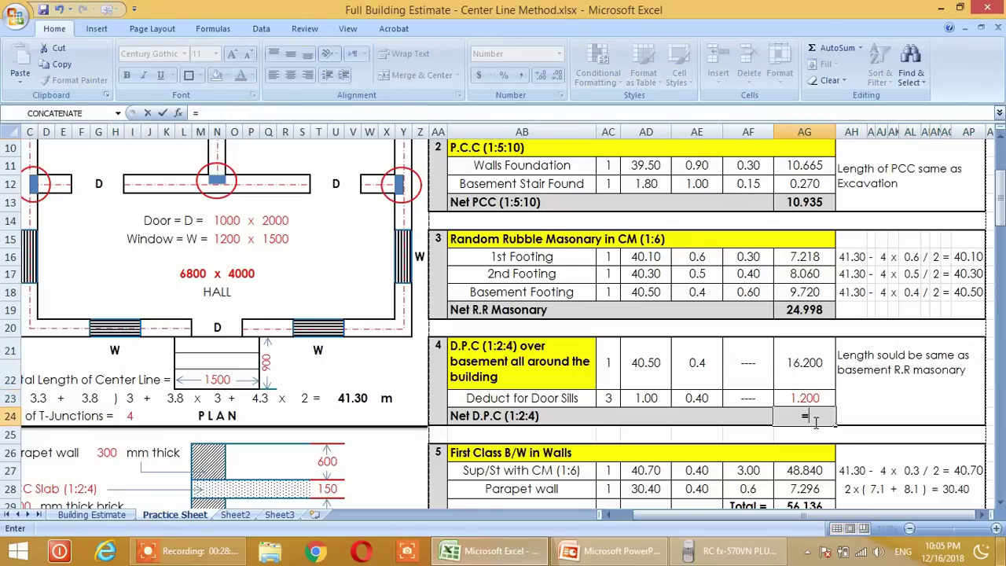
{"action": "left_click", "coordinate": [810, 363]}
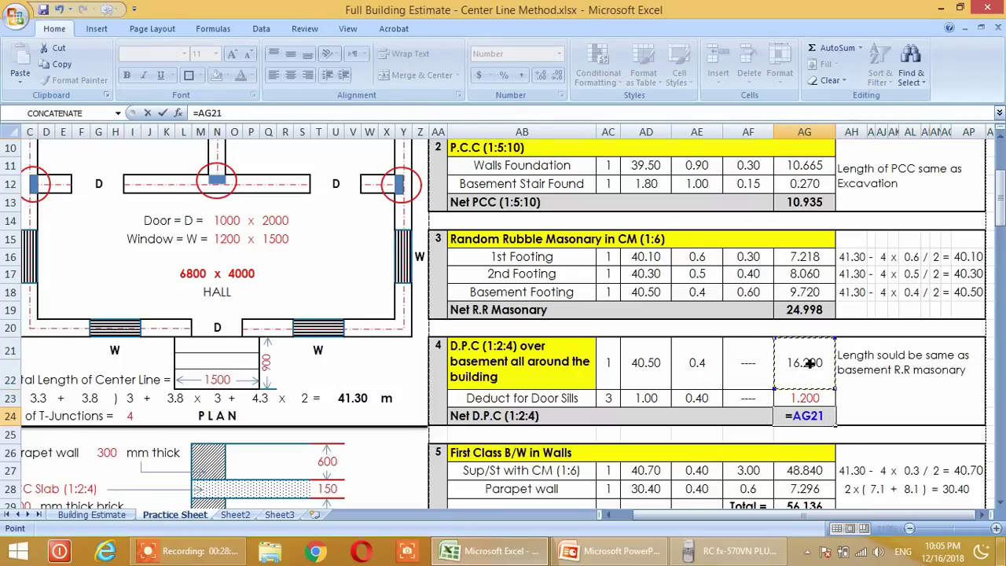
{"action": "type", "text": "-"}
{"action": "left_click", "coordinate": [806, 399]}
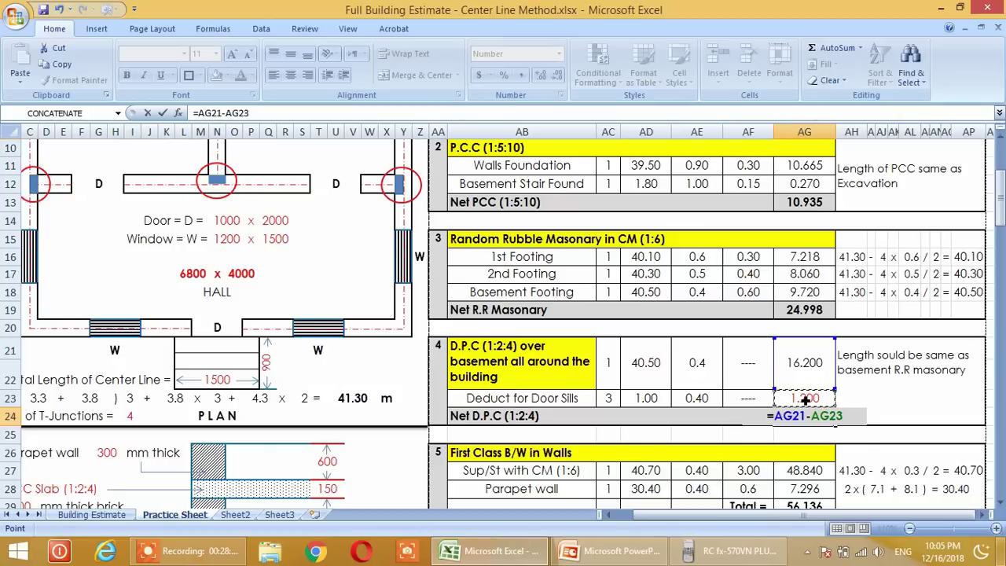
{"action": "key", "text": "Return"}
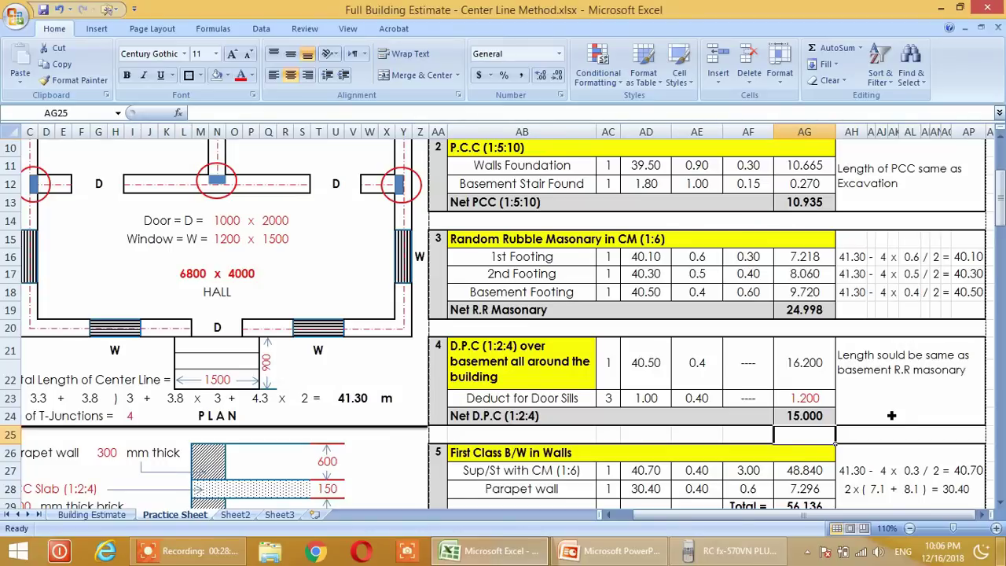
{"action": "scroll", "coordinate": [892, 415], "scroll_direction": "down", "scroll_amount": 20}
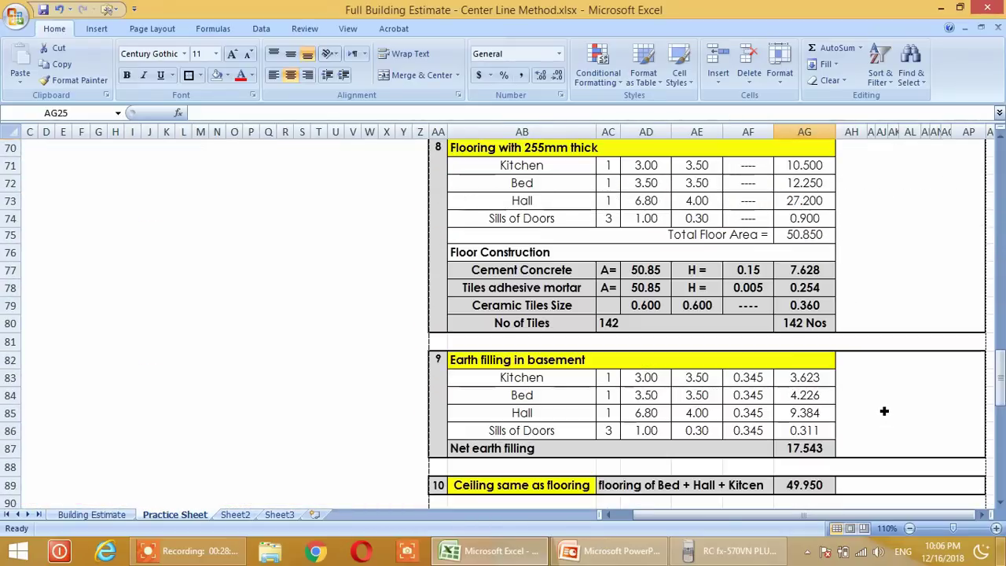
{"action": "scroll", "coordinate": [884, 411], "scroll_direction": "up", "scroll_amount": 12}
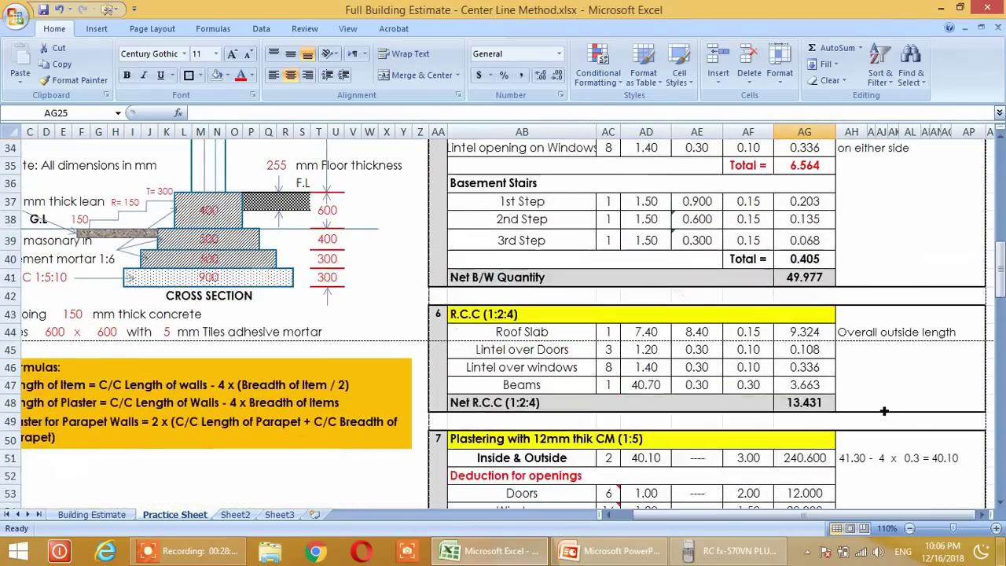
{"action": "scroll", "coordinate": [884, 411], "scroll_direction": "up", "scroll_amount": 5}
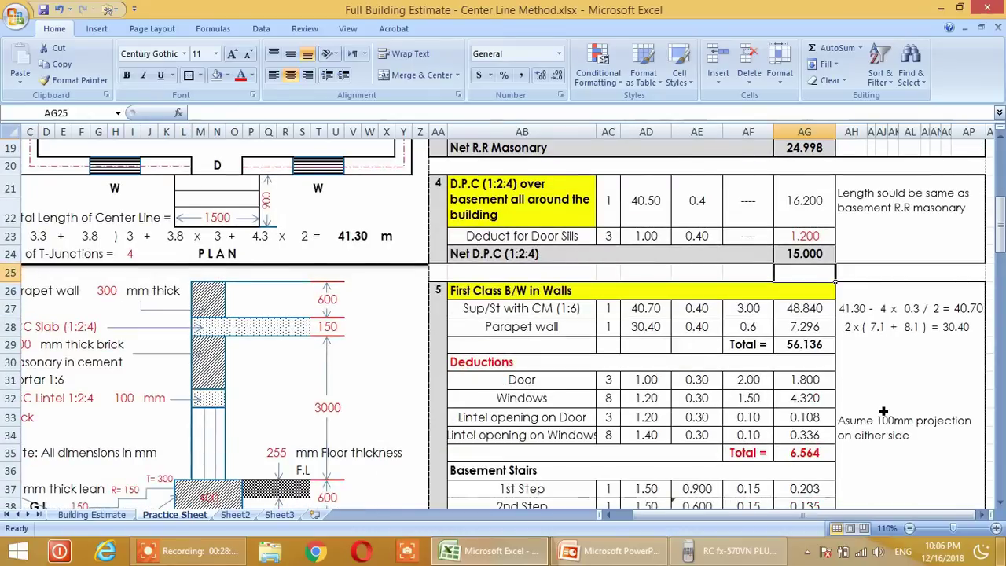
Look over the First Class B/W in Walls and R.C.C (1:2:4) sections of the Practice Sheet
{"action": "scroll", "coordinate": [884, 411], "scroll_direction": "down", "scroll_amount": 3}
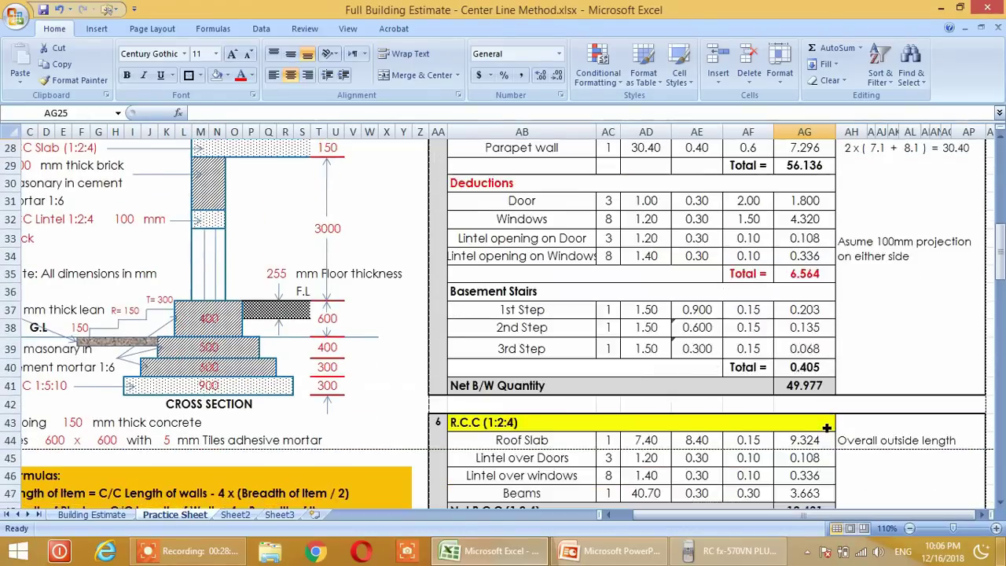
{"action": "scroll", "coordinate": [827, 428], "scroll_direction": "up", "scroll_amount": 2}
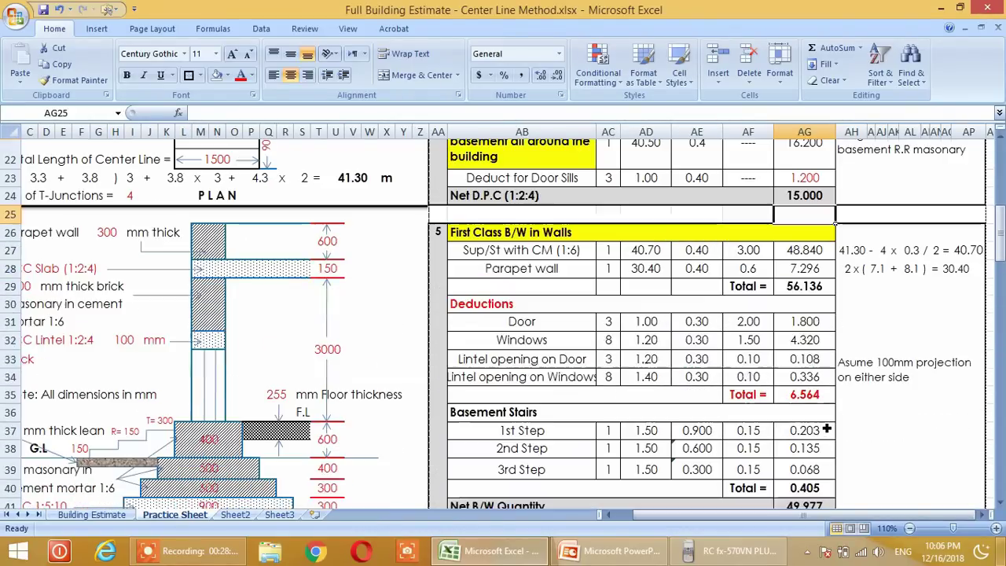
{"action": "scroll", "coordinate": [827, 428], "scroll_direction": "down", "scroll_amount": 1}
{"action": "scroll", "coordinate": [827, 424], "scroll_direction": "up", "scroll_amount": 1}
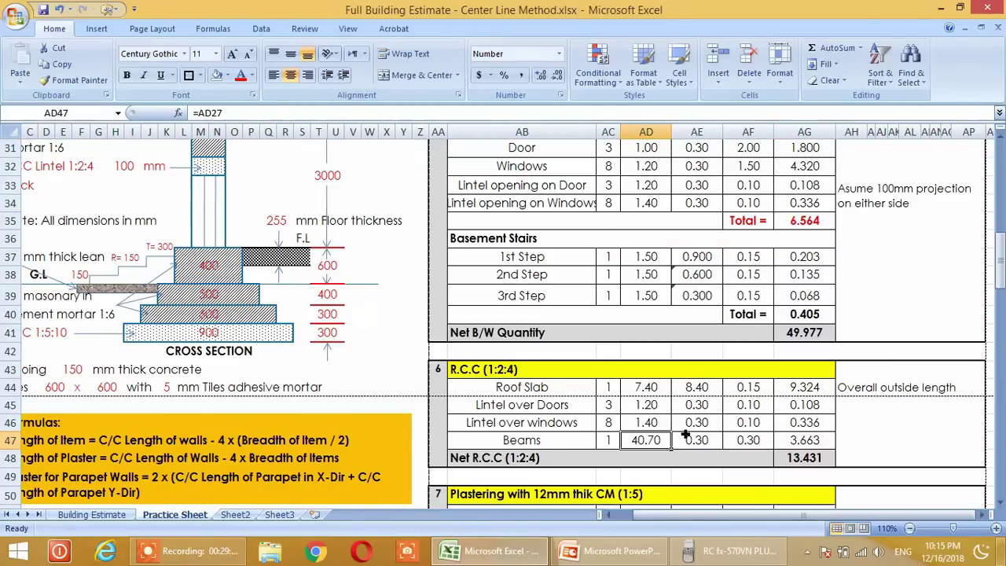
{"action": "scroll", "coordinate": [675, 394], "scroll_direction": "up", "scroll_amount": 1}
{"action": "scroll", "coordinate": [673, 387], "scroll_direction": "up", "scroll_amount": 7}
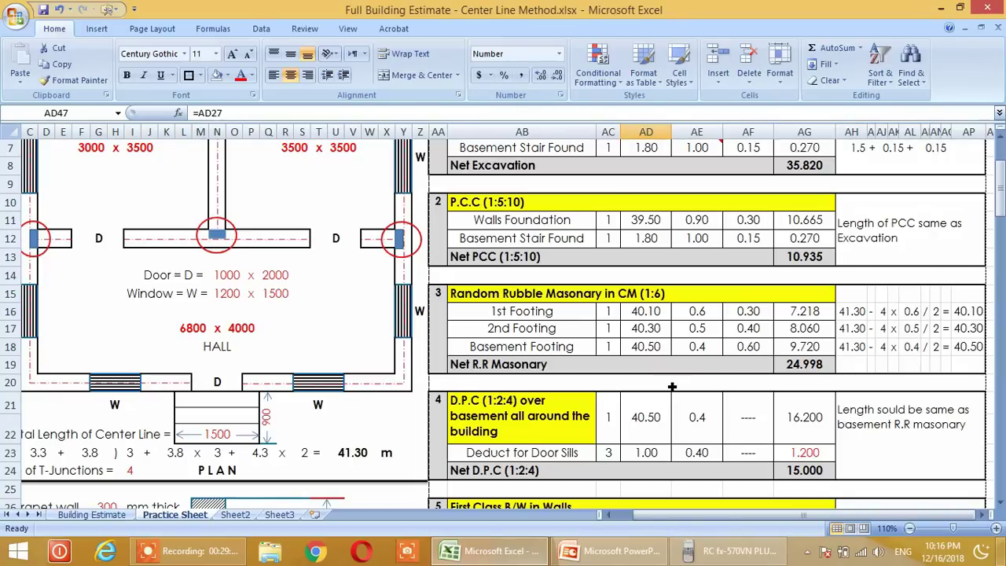
Review the plan, cross section and estimate items on the Building Estimate sheet, and return to the start of the Practice Sheet
{"action": "left_click", "coordinate": [69, 517]}
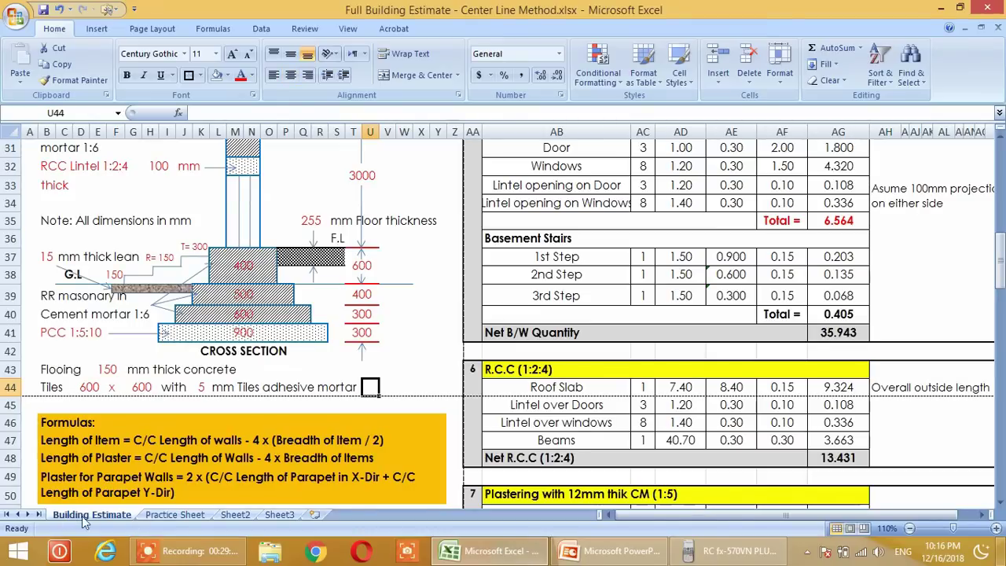
{"action": "scroll", "coordinate": [222, 501], "scroll_direction": "up", "scroll_amount": 4}
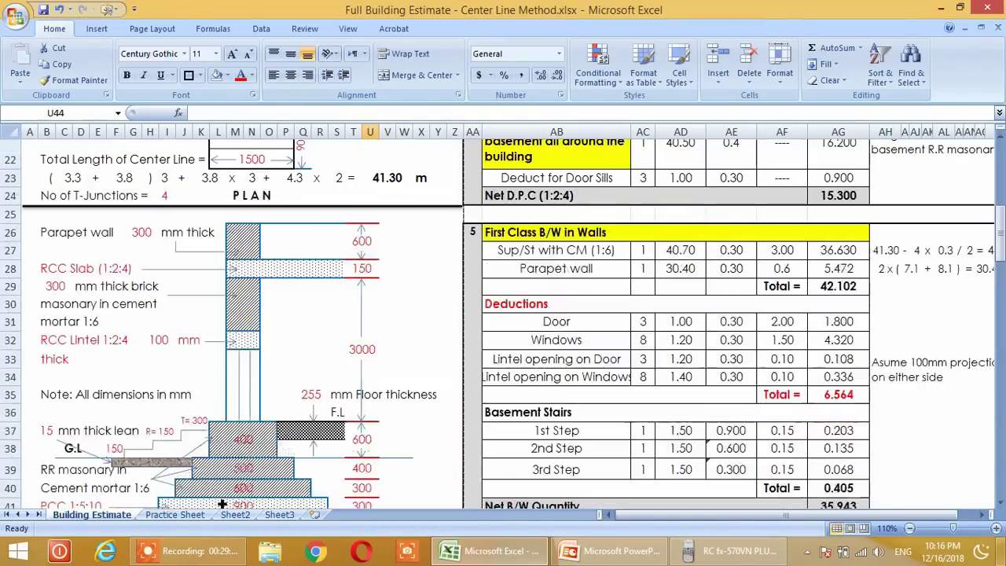
{"action": "scroll", "coordinate": [224, 501], "scroll_direction": "up", "scroll_amount": 4}
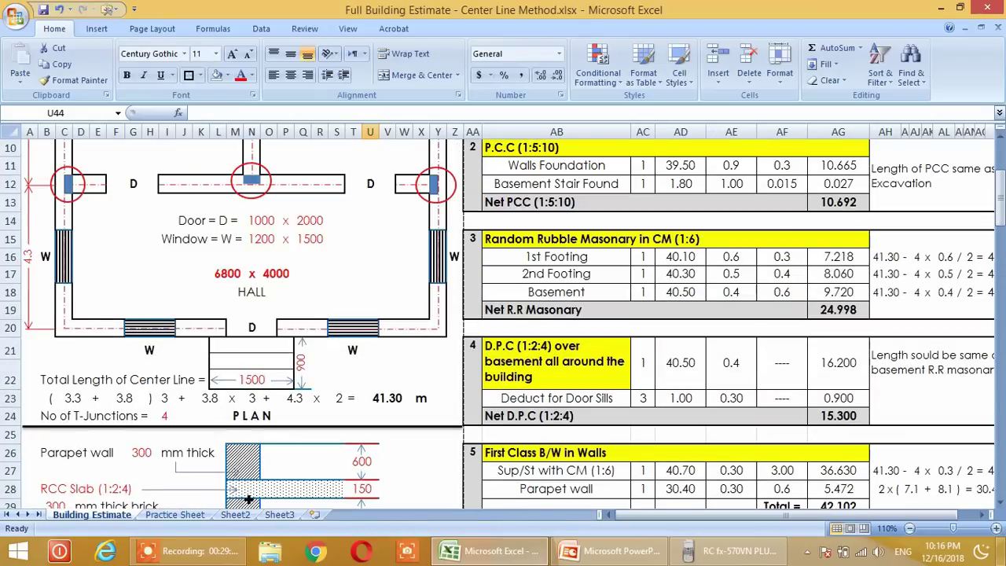
{"action": "scroll", "coordinate": [248, 501], "scroll_direction": "up", "scroll_amount": 2}
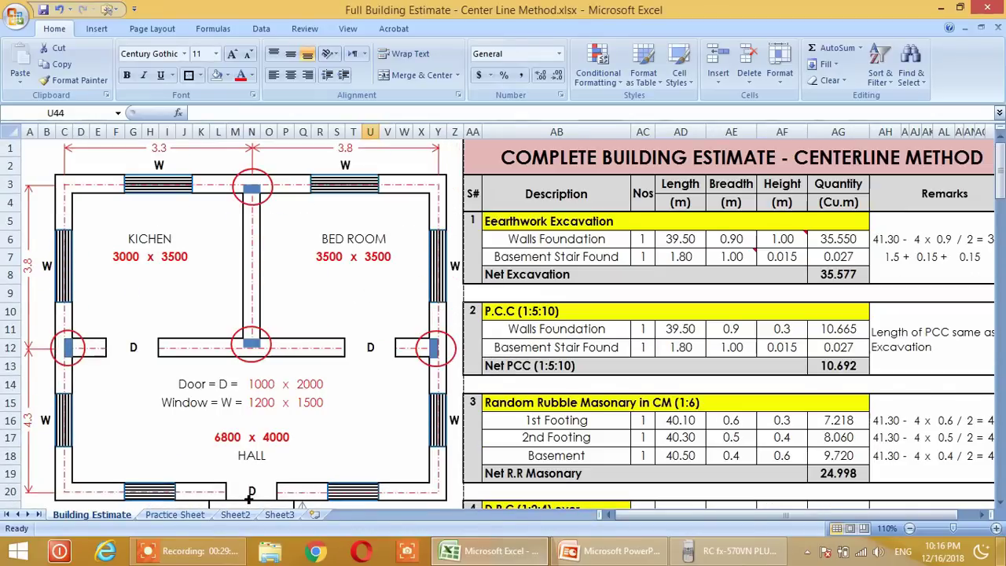
{"action": "scroll", "coordinate": [233, 441], "scroll_direction": "down", "scroll_amount": 1}
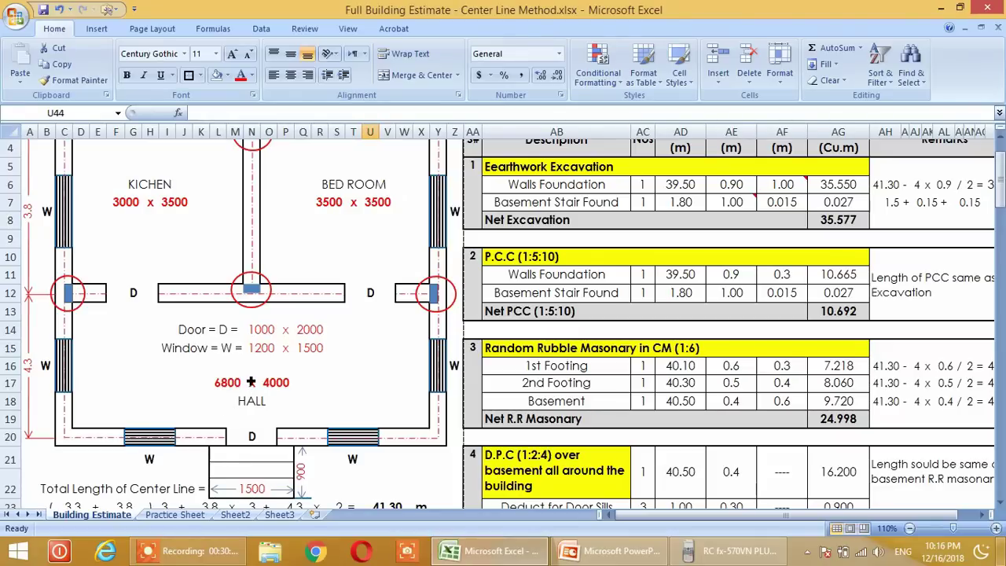
{"action": "scroll", "coordinate": [251, 383], "scroll_direction": "down", "scroll_amount": 1}
{"action": "scroll", "coordinate": [596, 373], "scroll_direction": "down", "scroll_amount": 2}
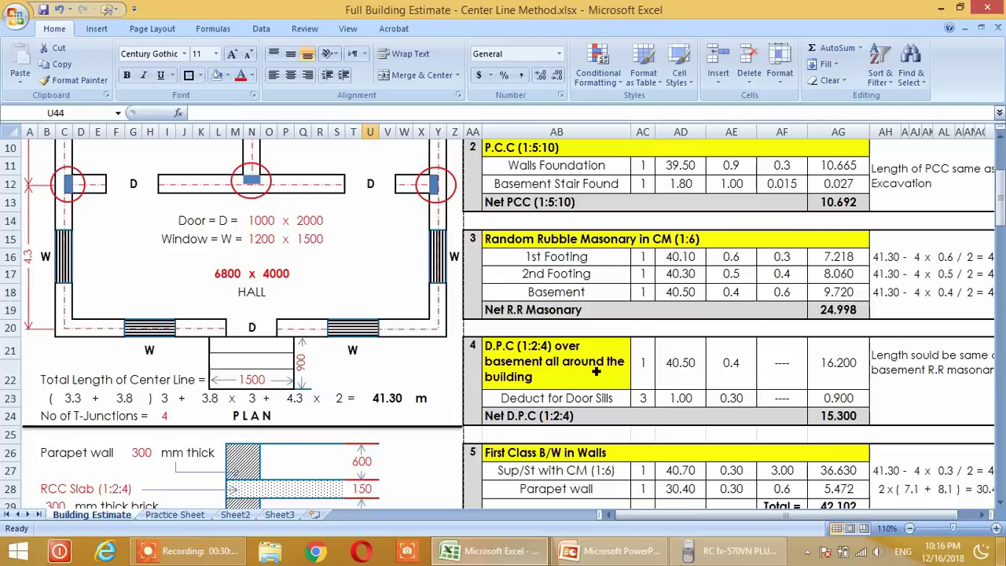
{"action": "scroll", "coordinate": [596, 373], "scroll_direction": "down", "scroll_amount": 2}
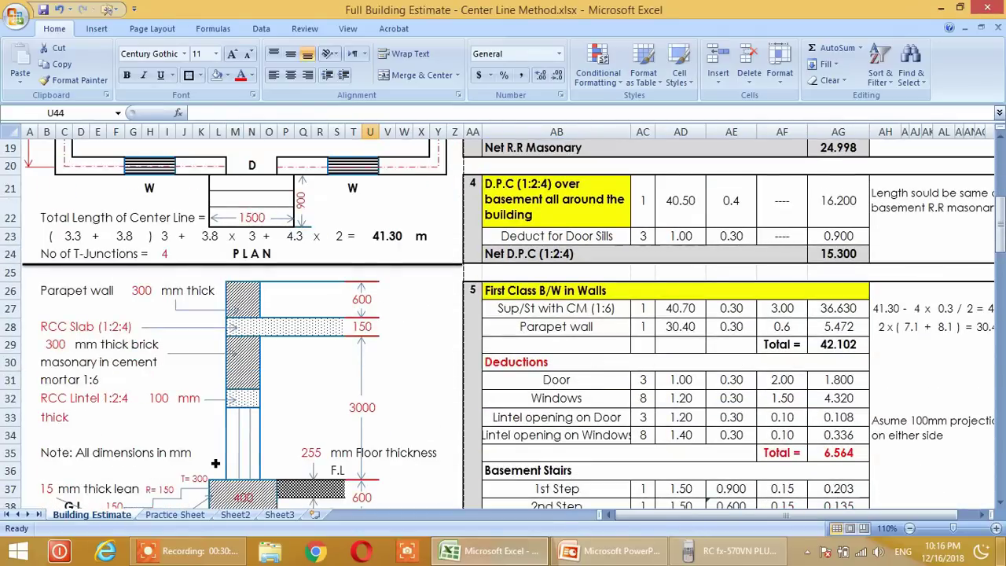
{"action": "left_click", "coordinate": [175, 514]}
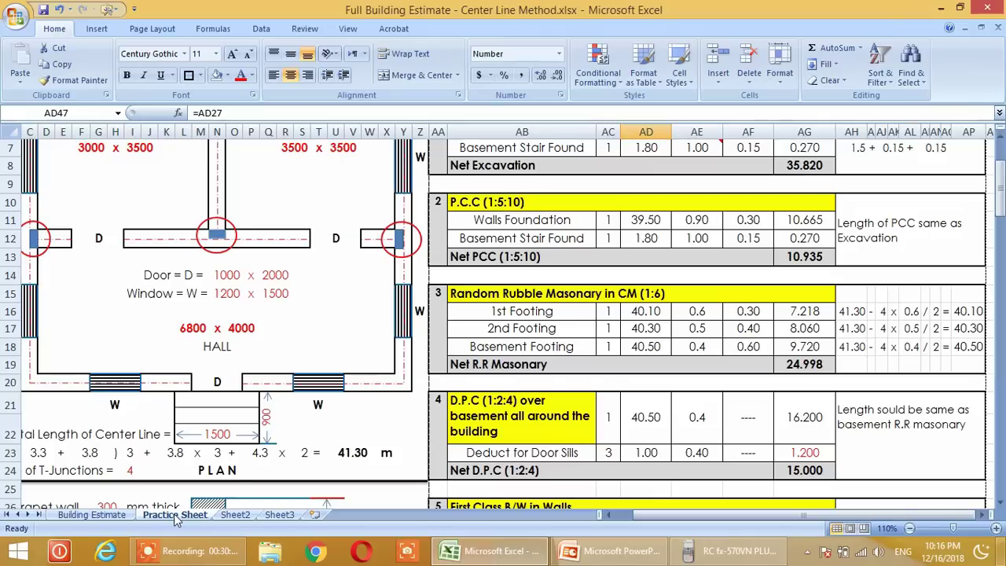
{"action": "scroll", "coordinate": [553, 347], "scroll_direction": "up", "scroll_amount": 2}
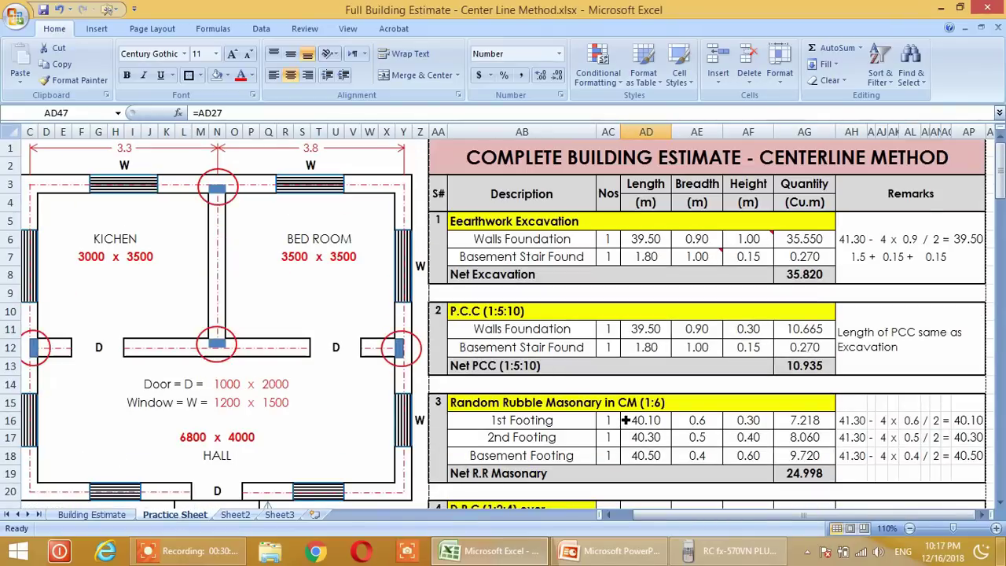